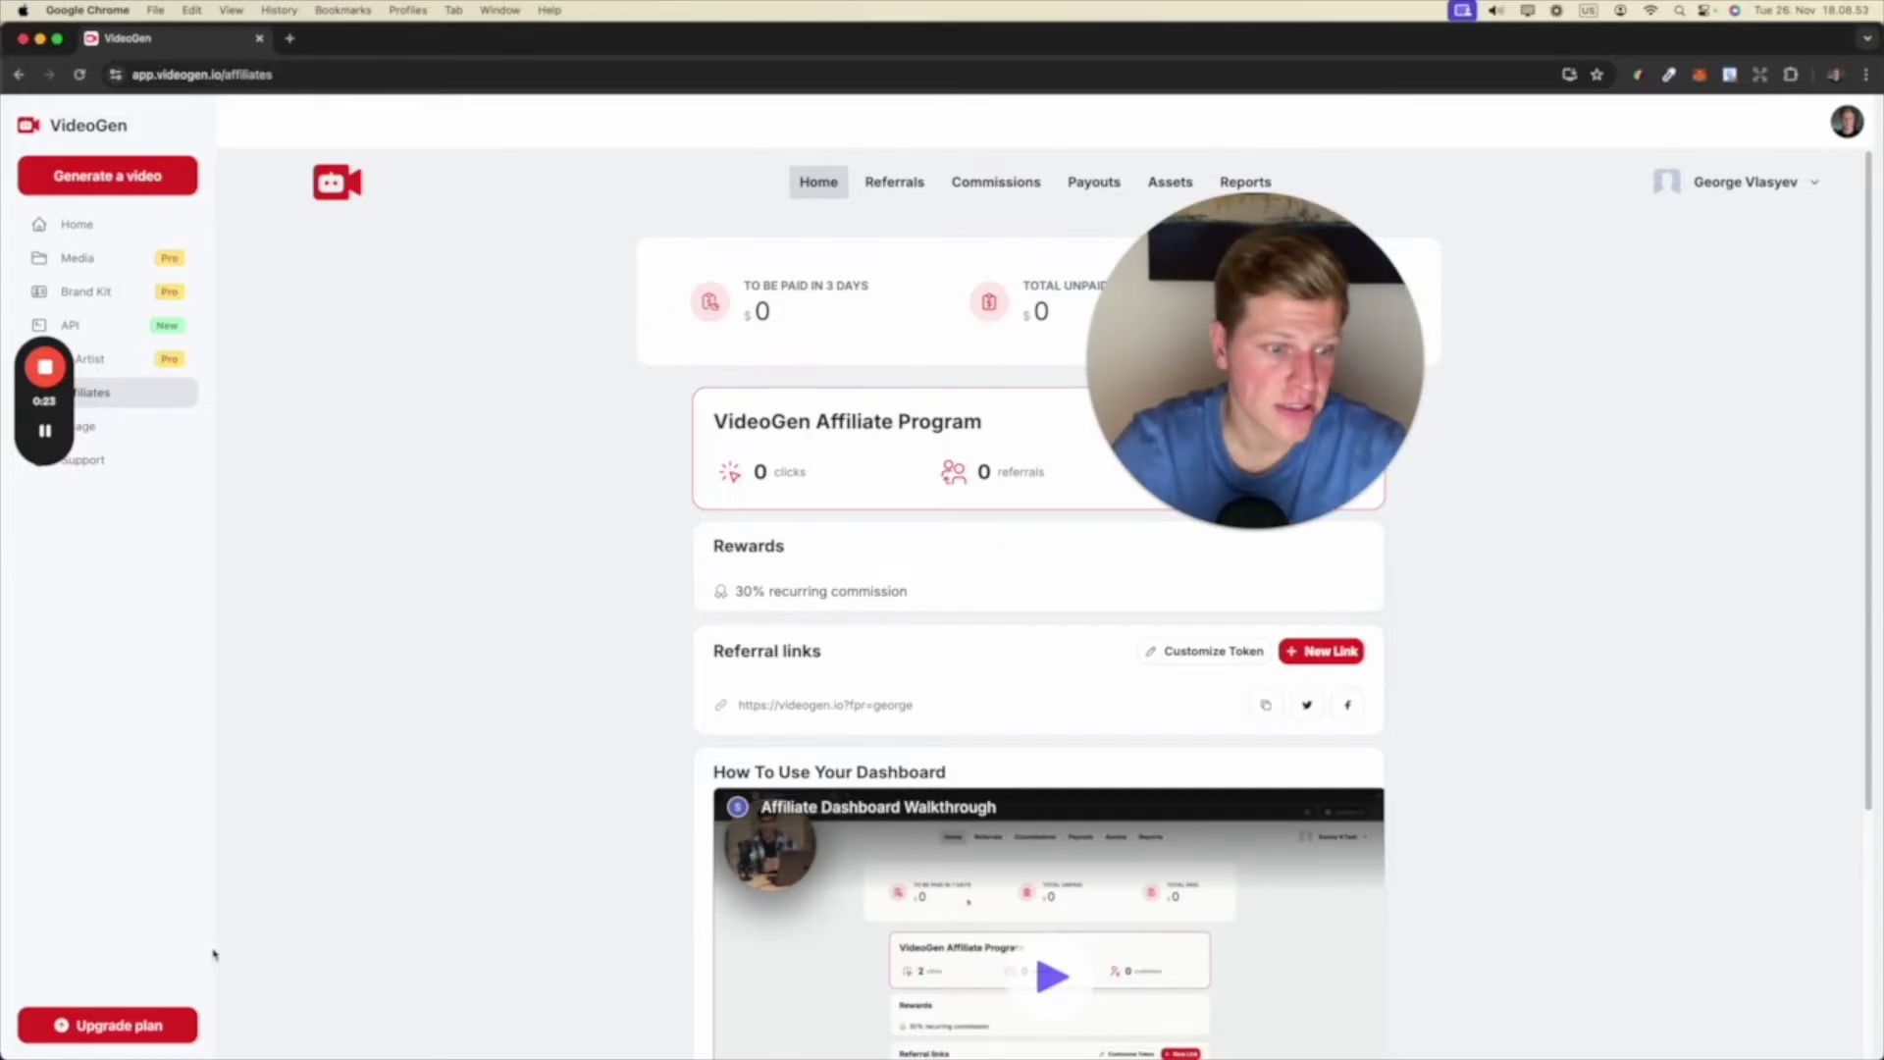
Step: Subscribe the account to VideoGen Pro at €21.00 per month and return to the dashboard
click(168, 1042)
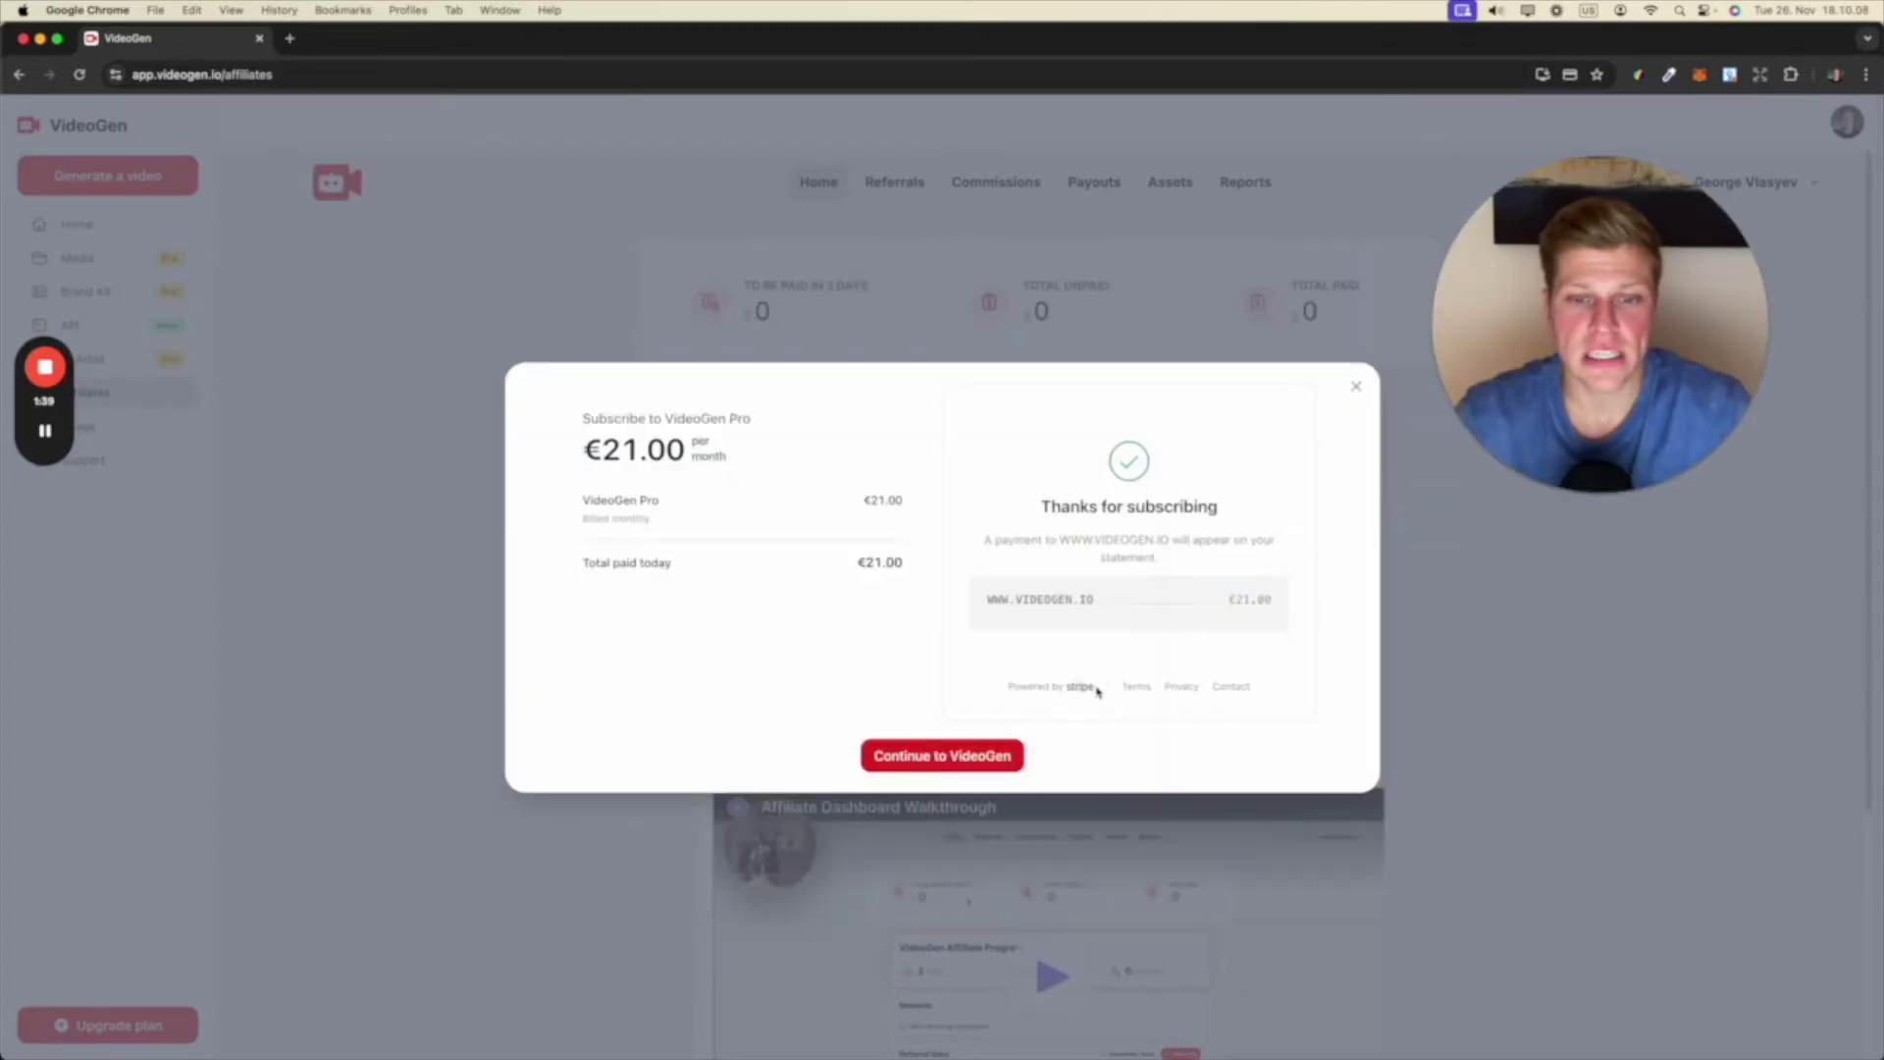
click(1018, 758)
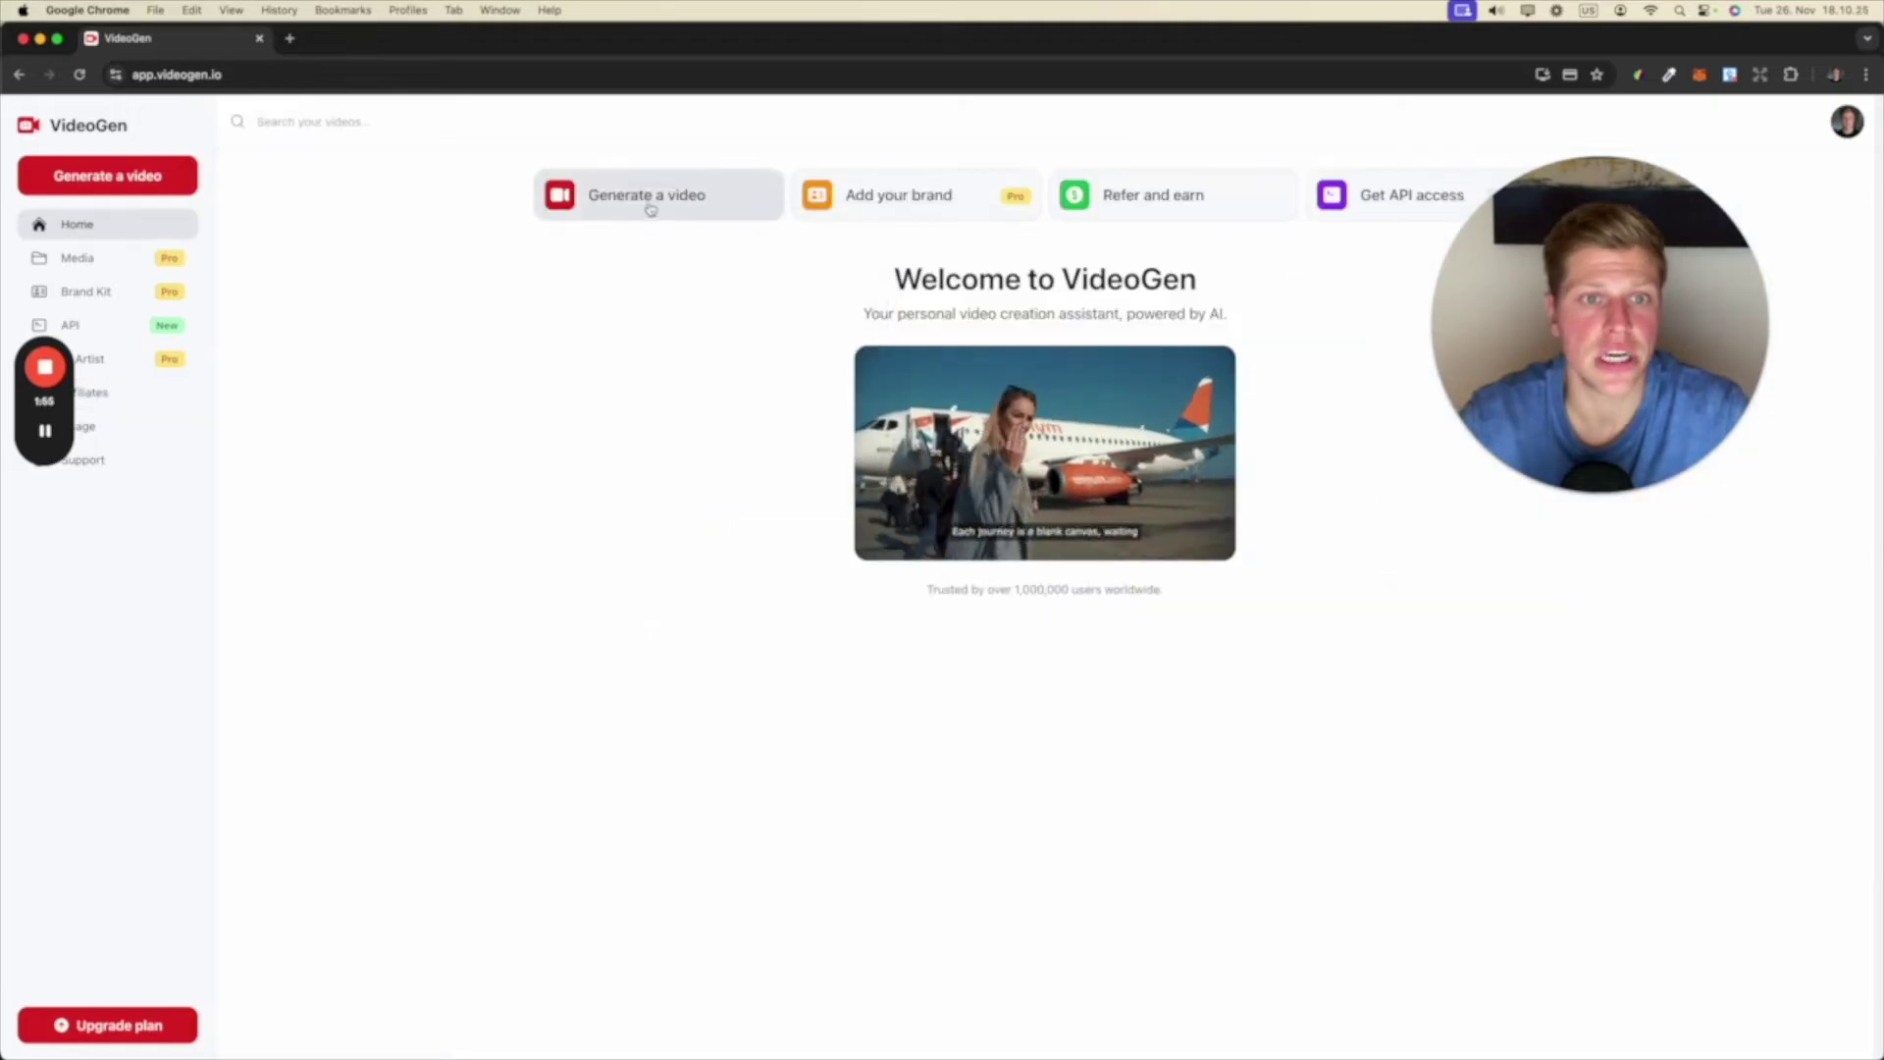
Step: Start a Cartoon-template video with the prompt 'how to win friends and influence people'
click(650, 208)
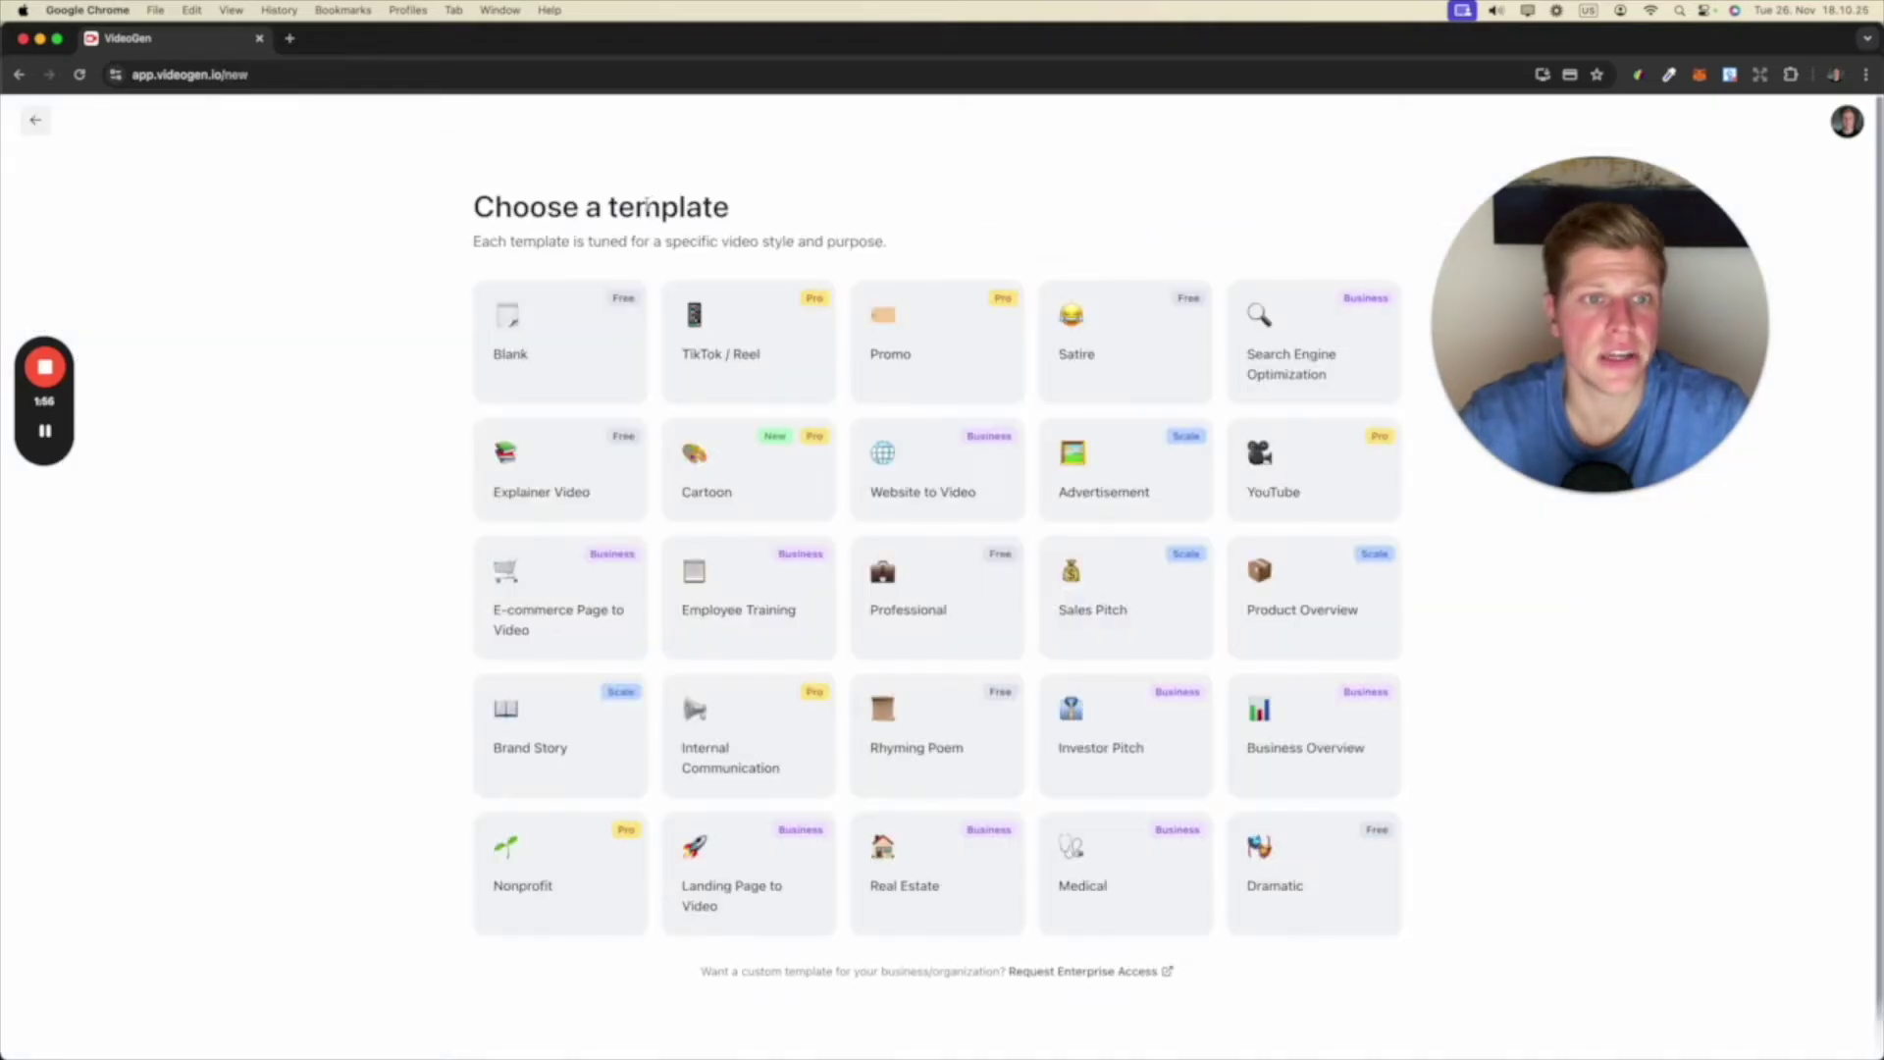
click(784, 502)
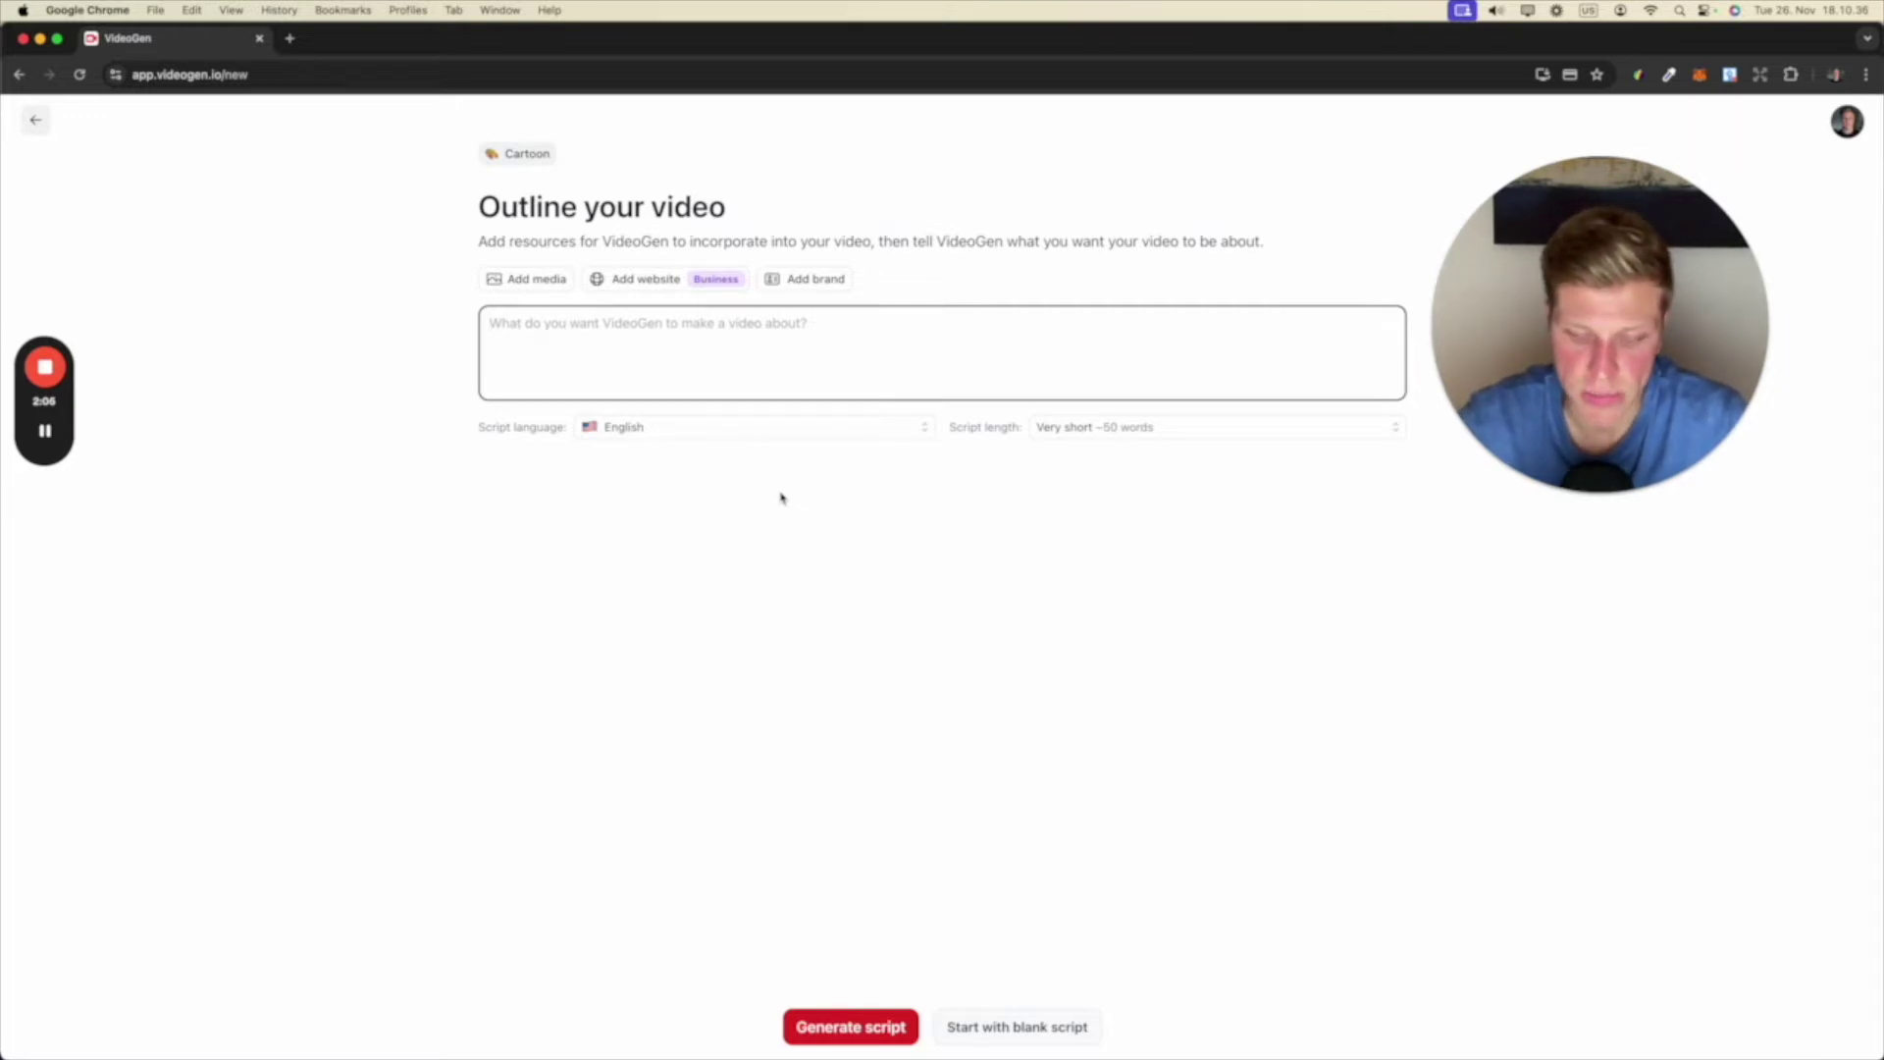
key(BackSpace)
key(BackSpace)
key(BackSpace)
key(BackSpace)
key(BackSpace)
key(BackSpace)
key(BackSpace)
key(BackSpace)
key(BackSpace)
key(BackSpace)
key(BackSpace)
key(BackSpace)
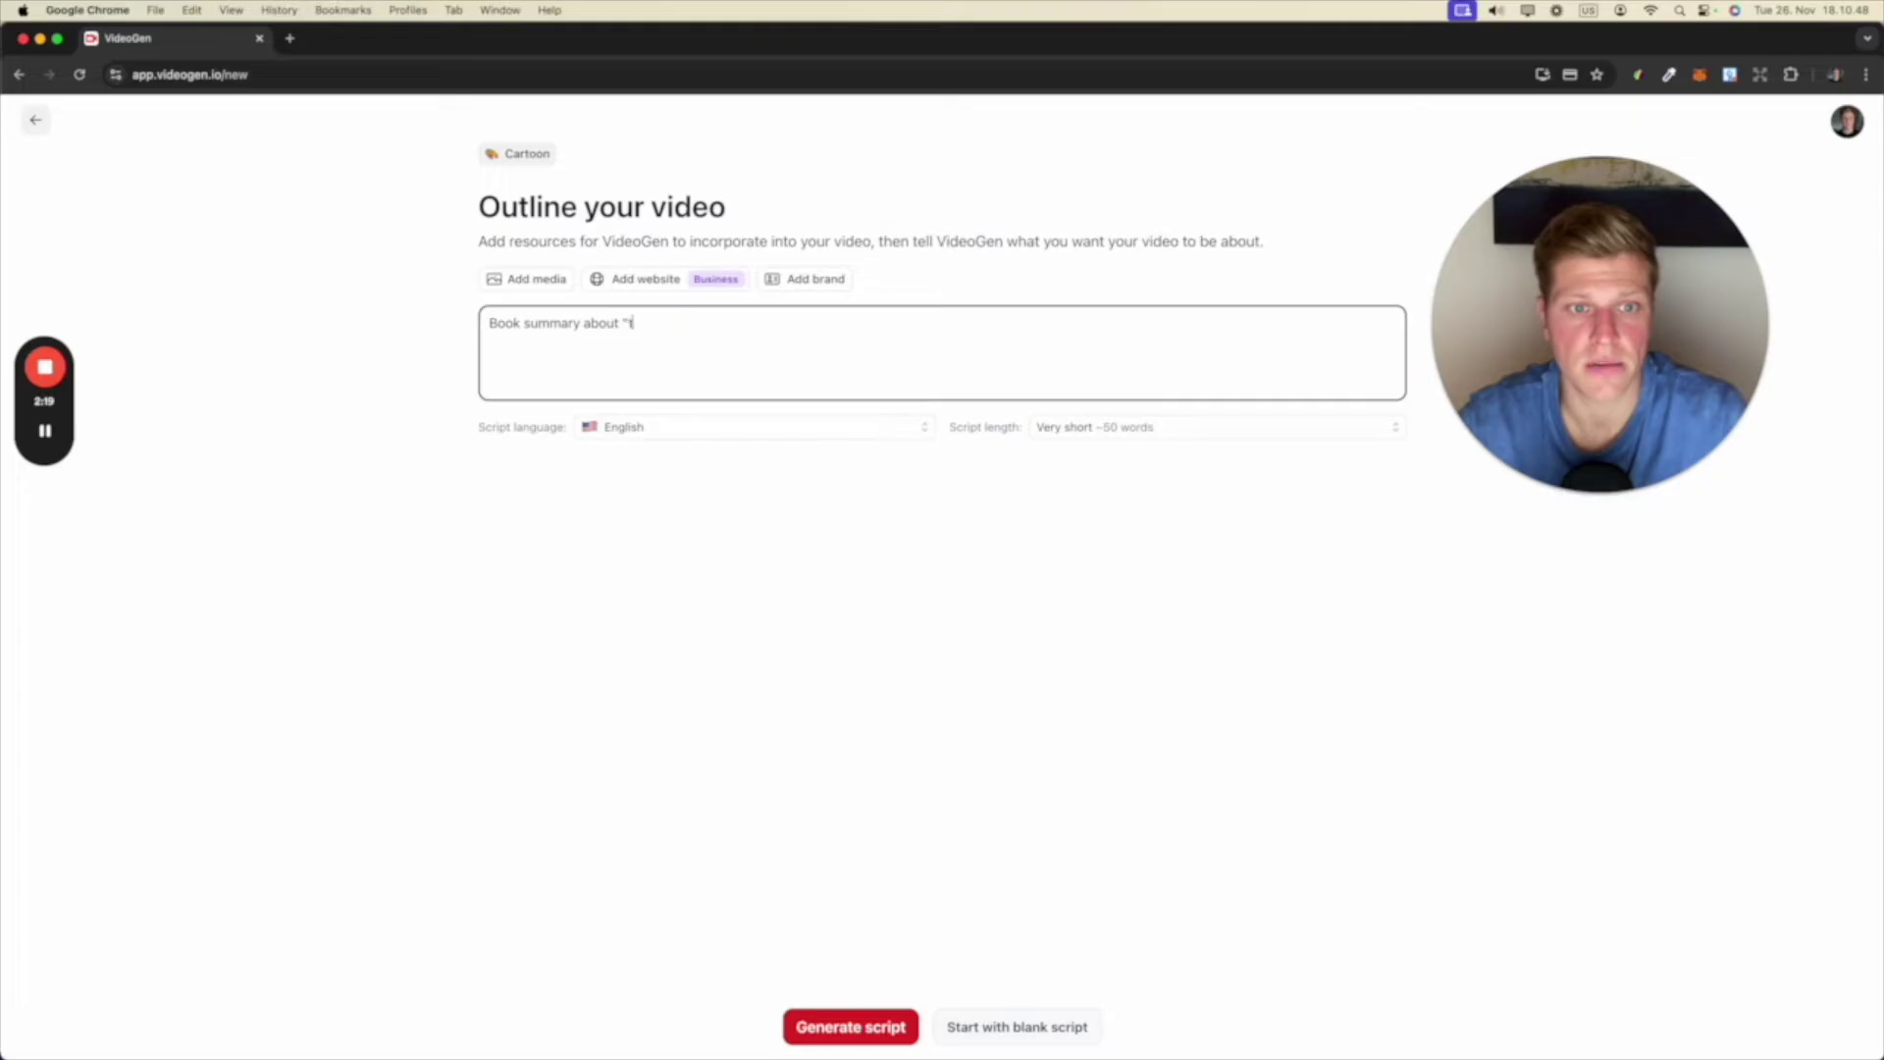
text(how t)
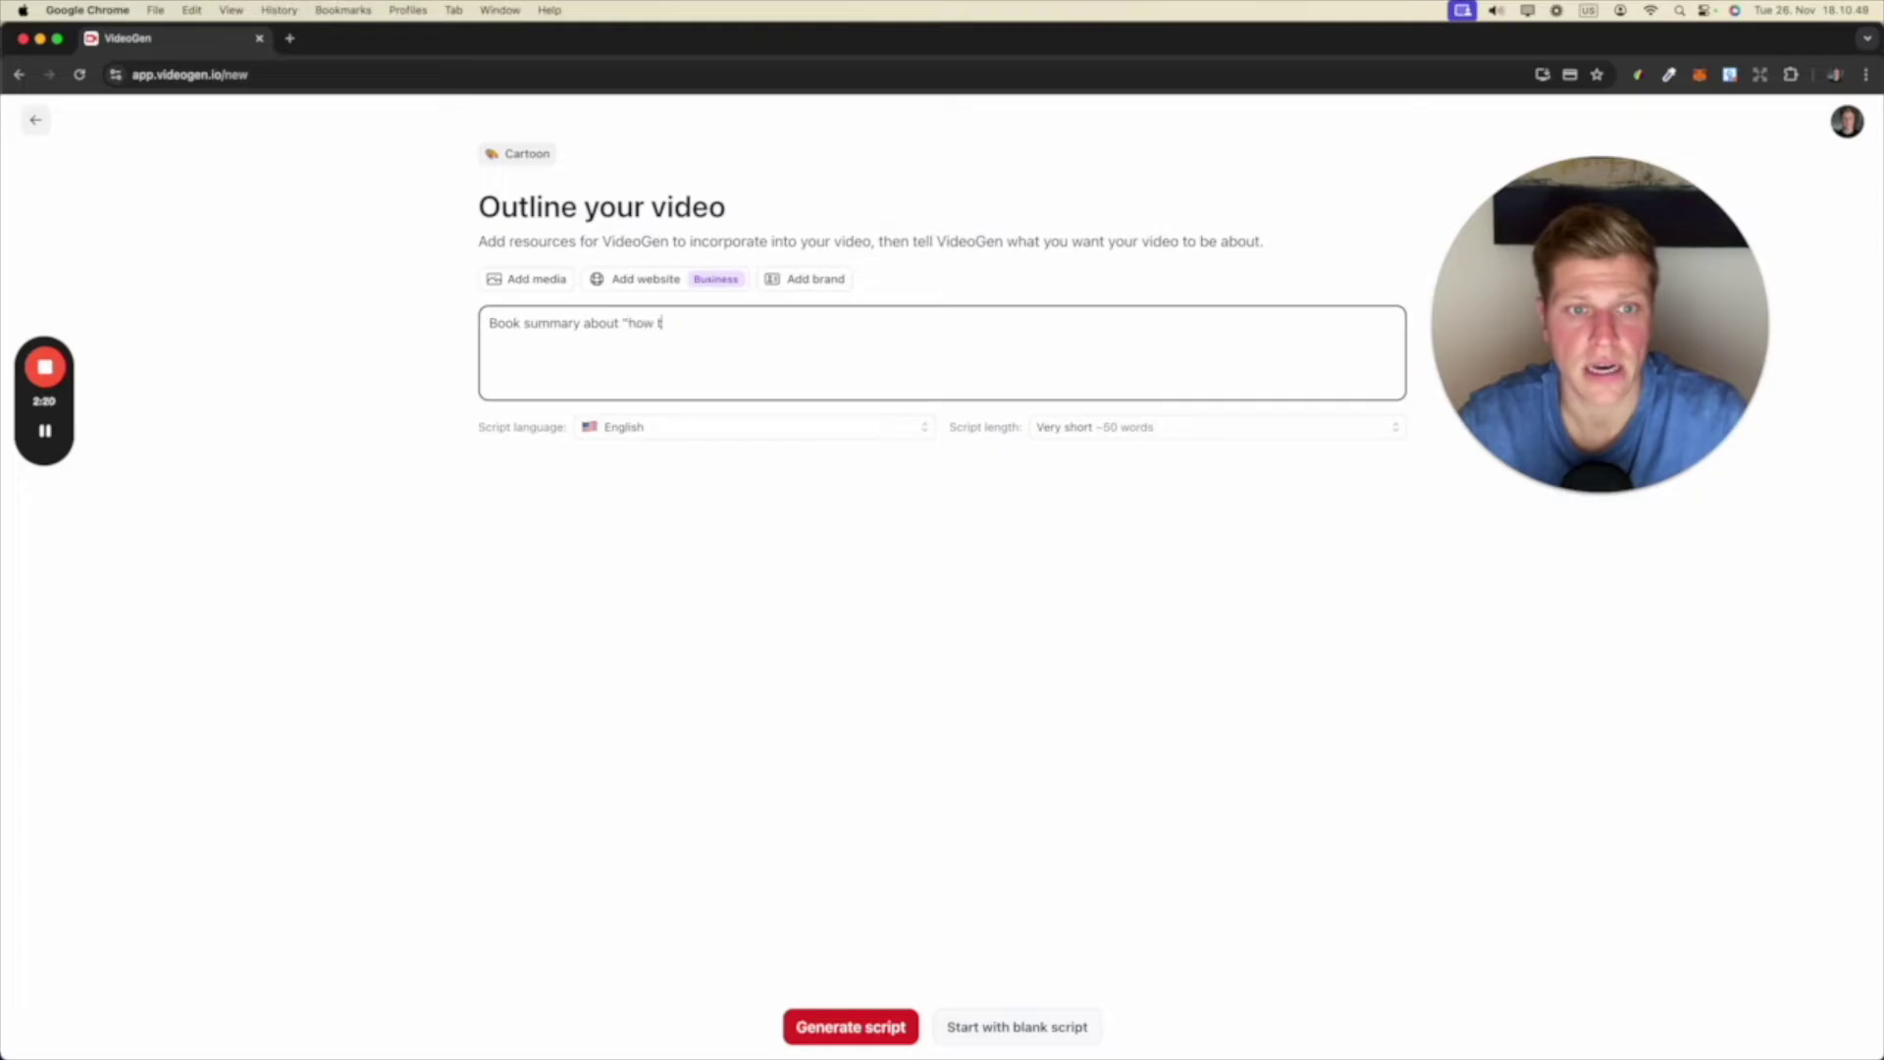
text(o win friends and)
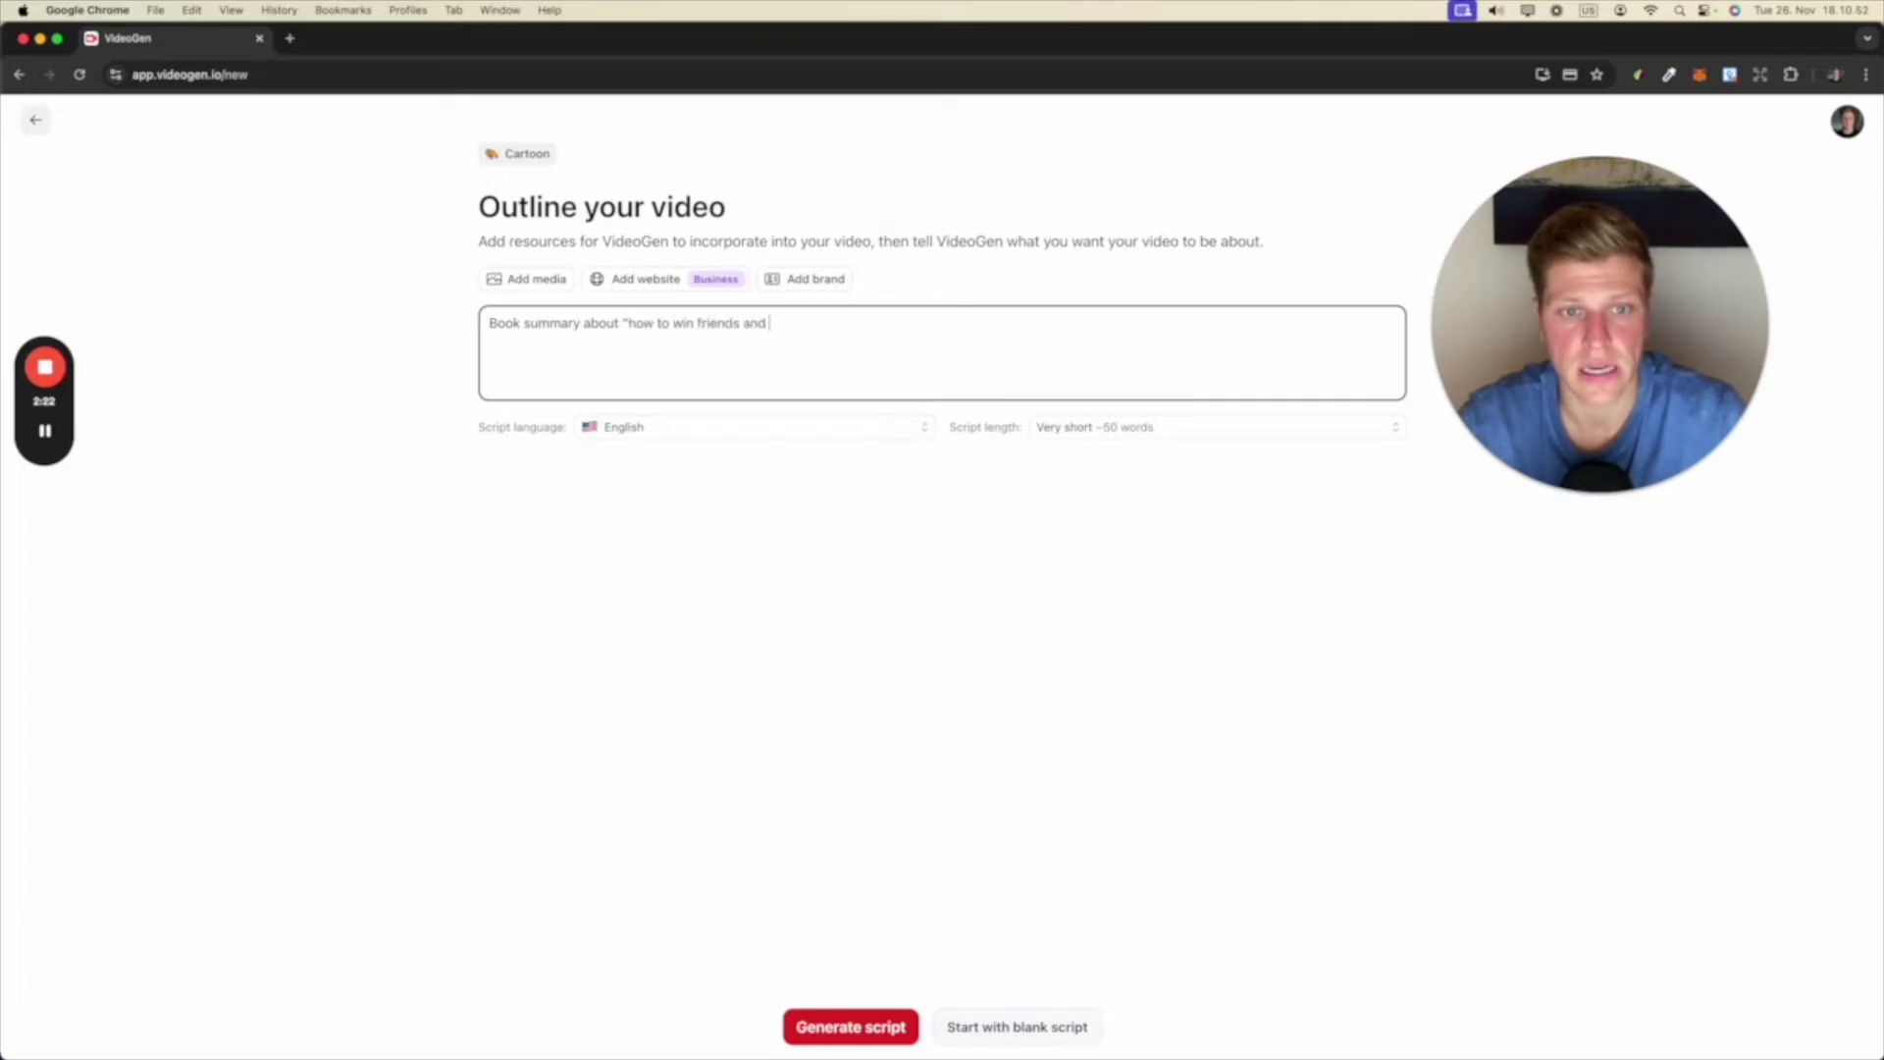
text( info)
key(BackSpace)
text(luence people)
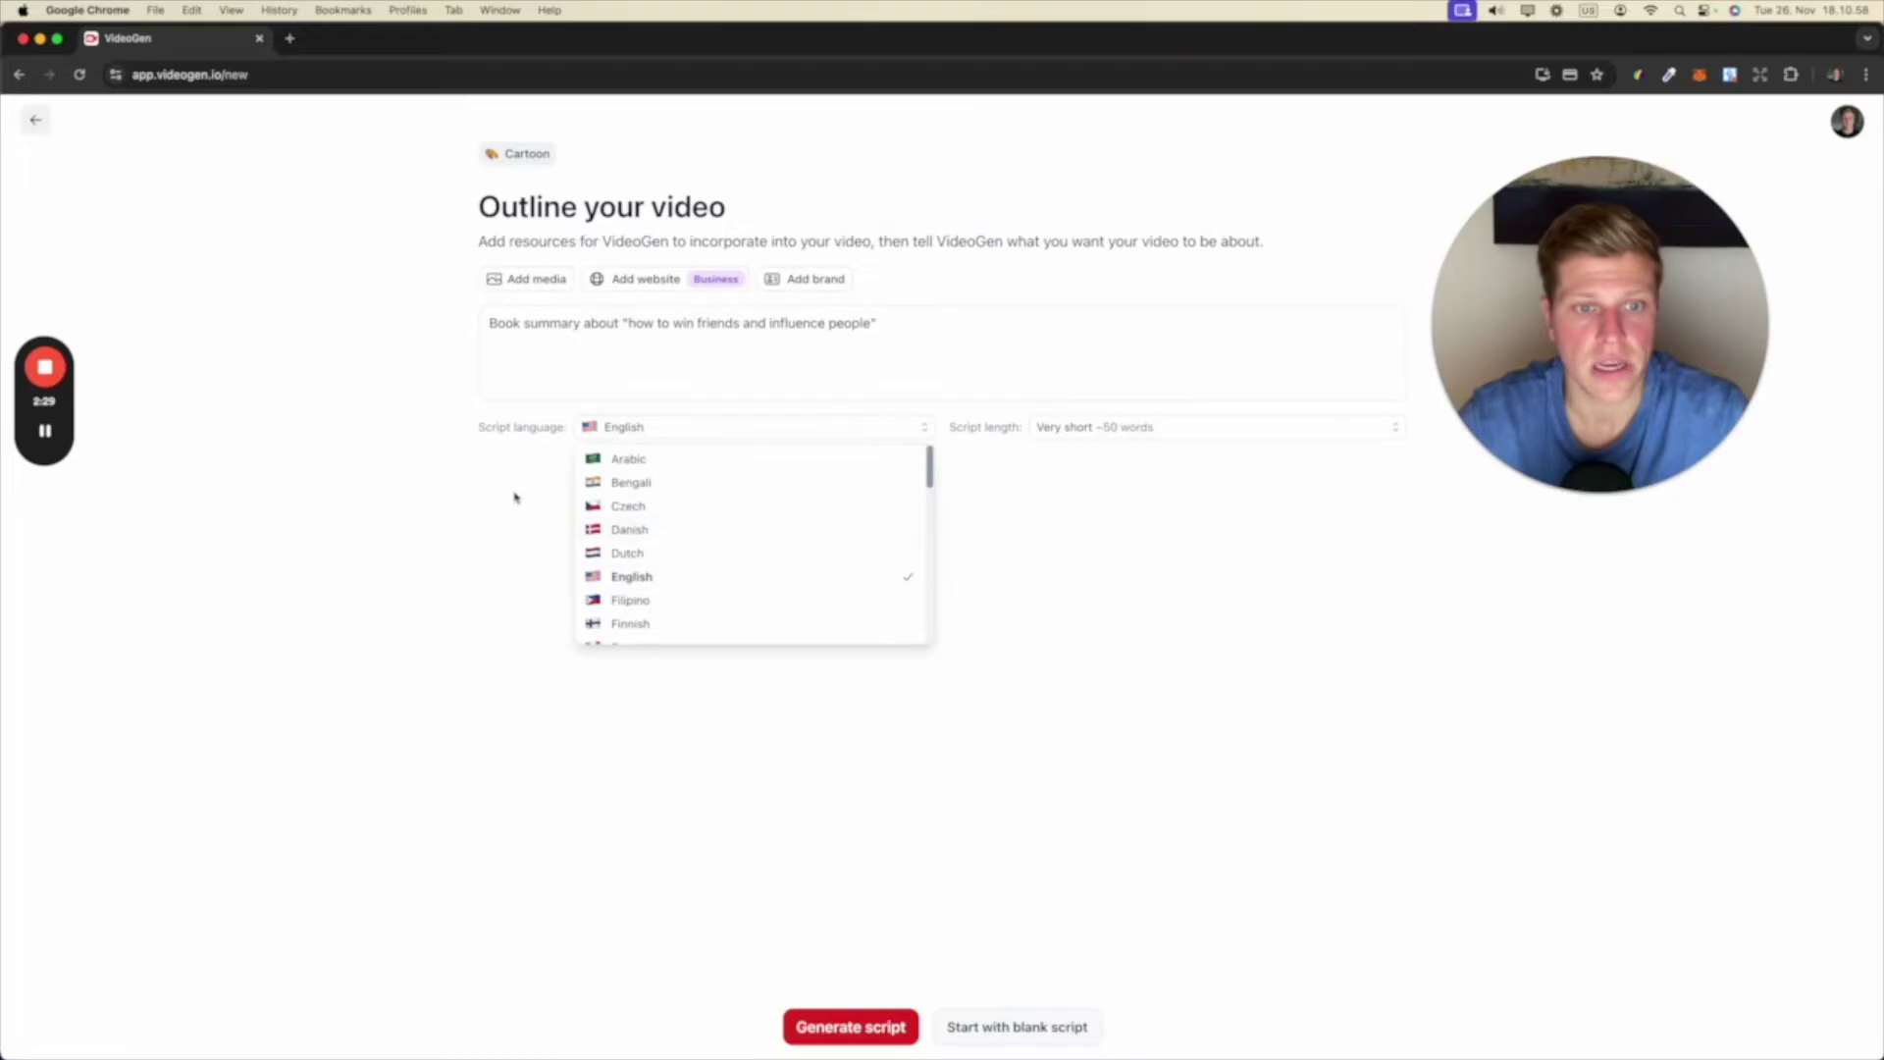
Step: Set the script length to Medium ~300 words
click(513, 496)
click(1128, 427)
click(1140, 508)
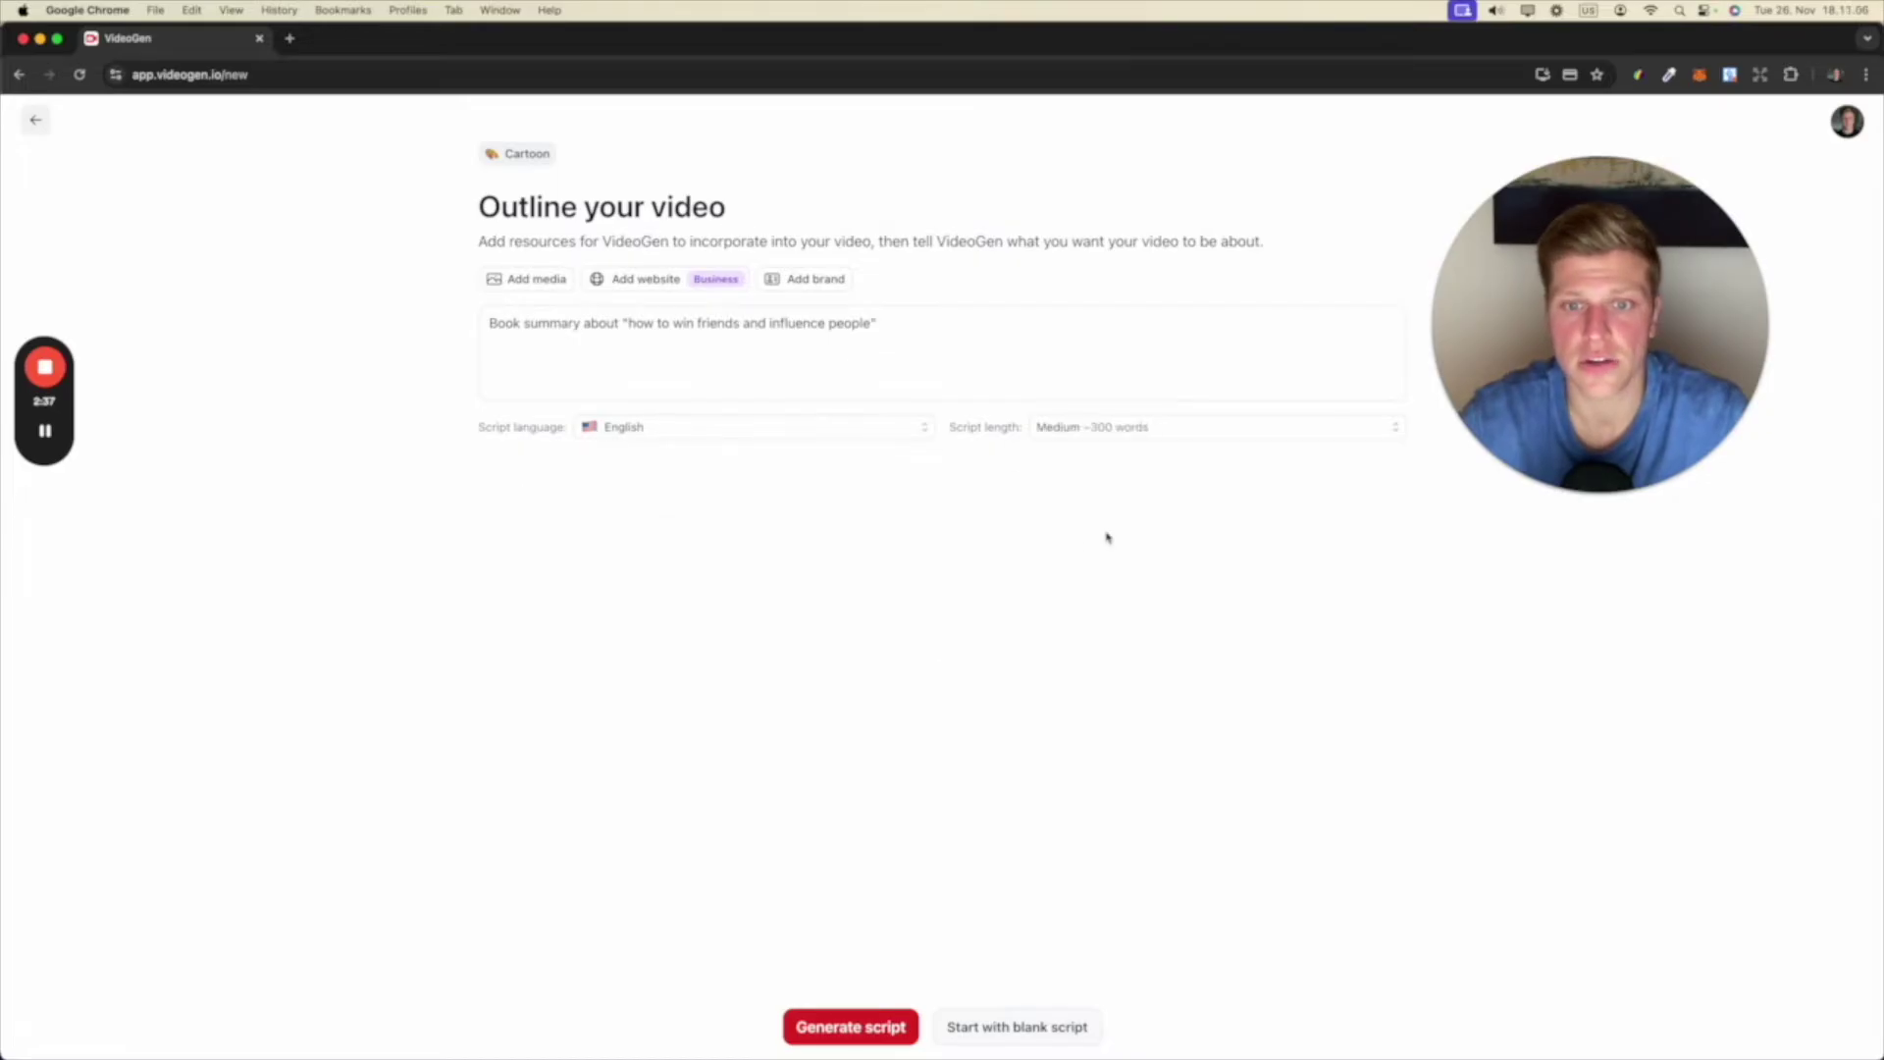
Step: Generate the cartoon script from the outline and read through it
click(886, 1026)
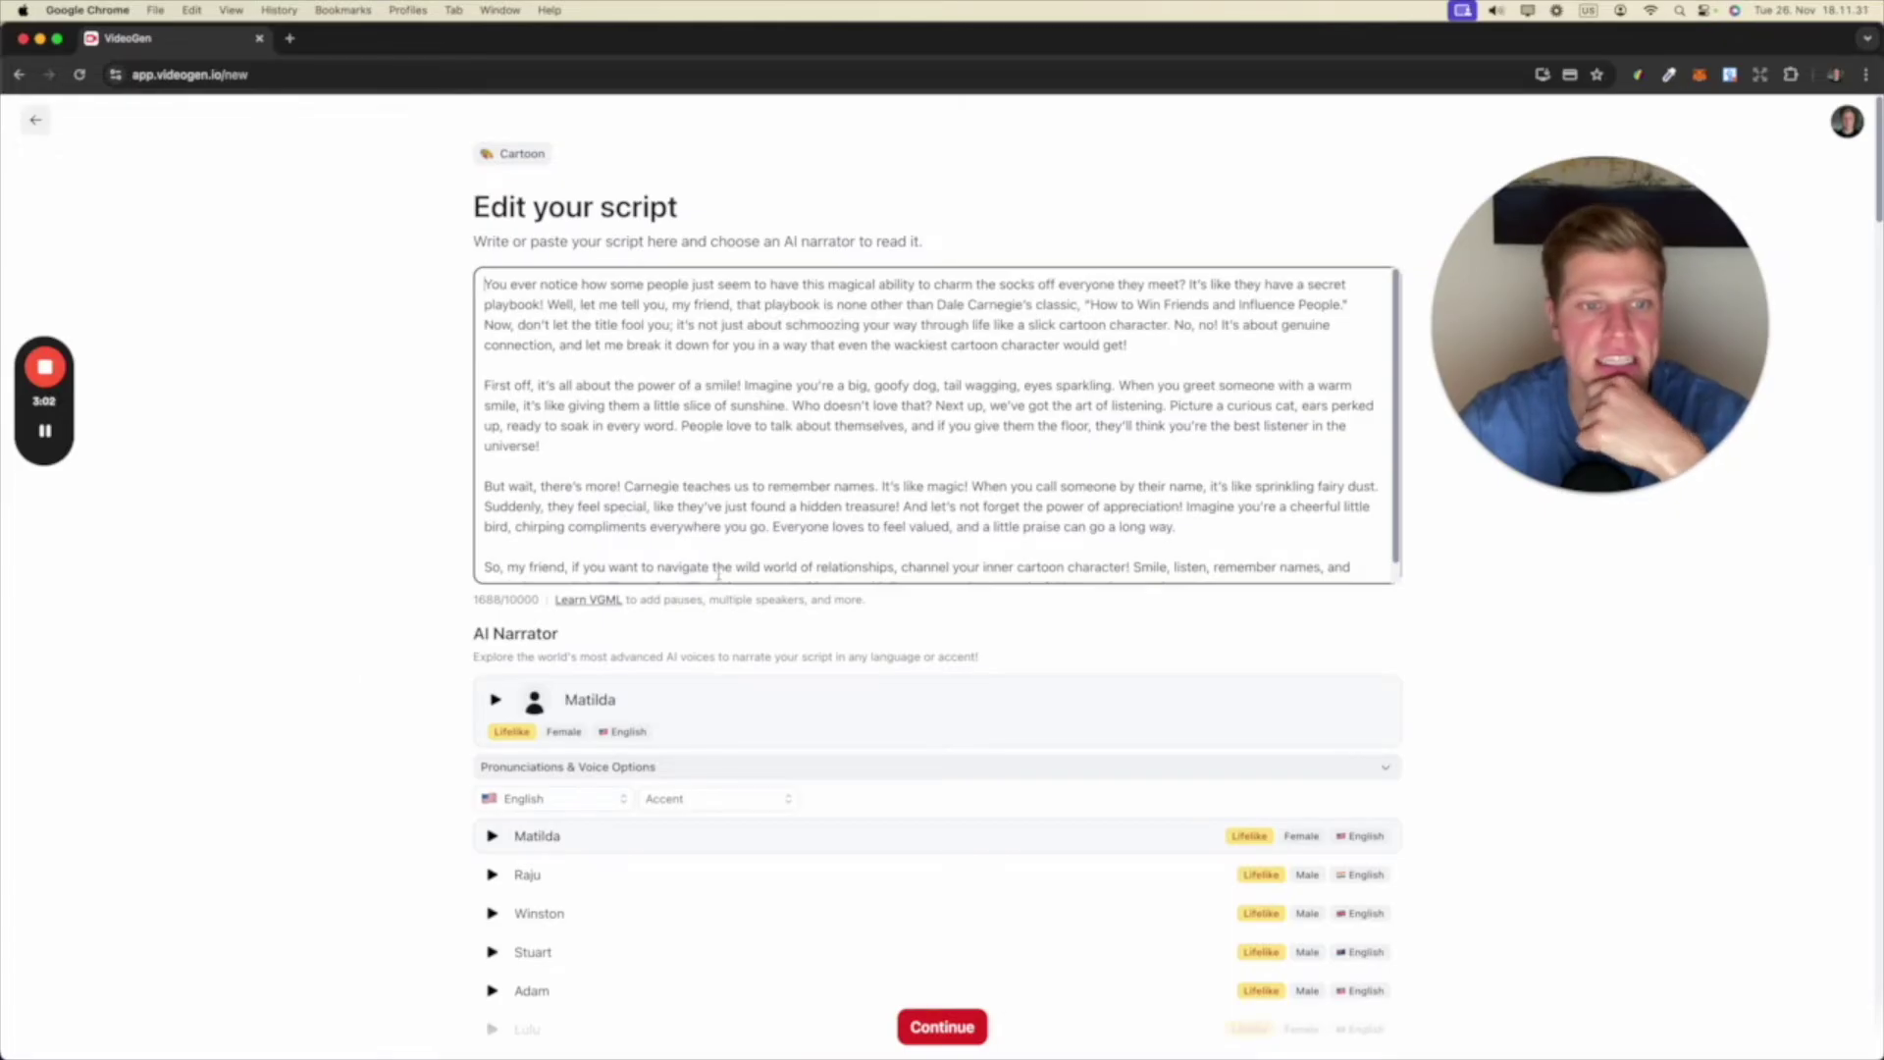
scroll(718, 574, down, 1)
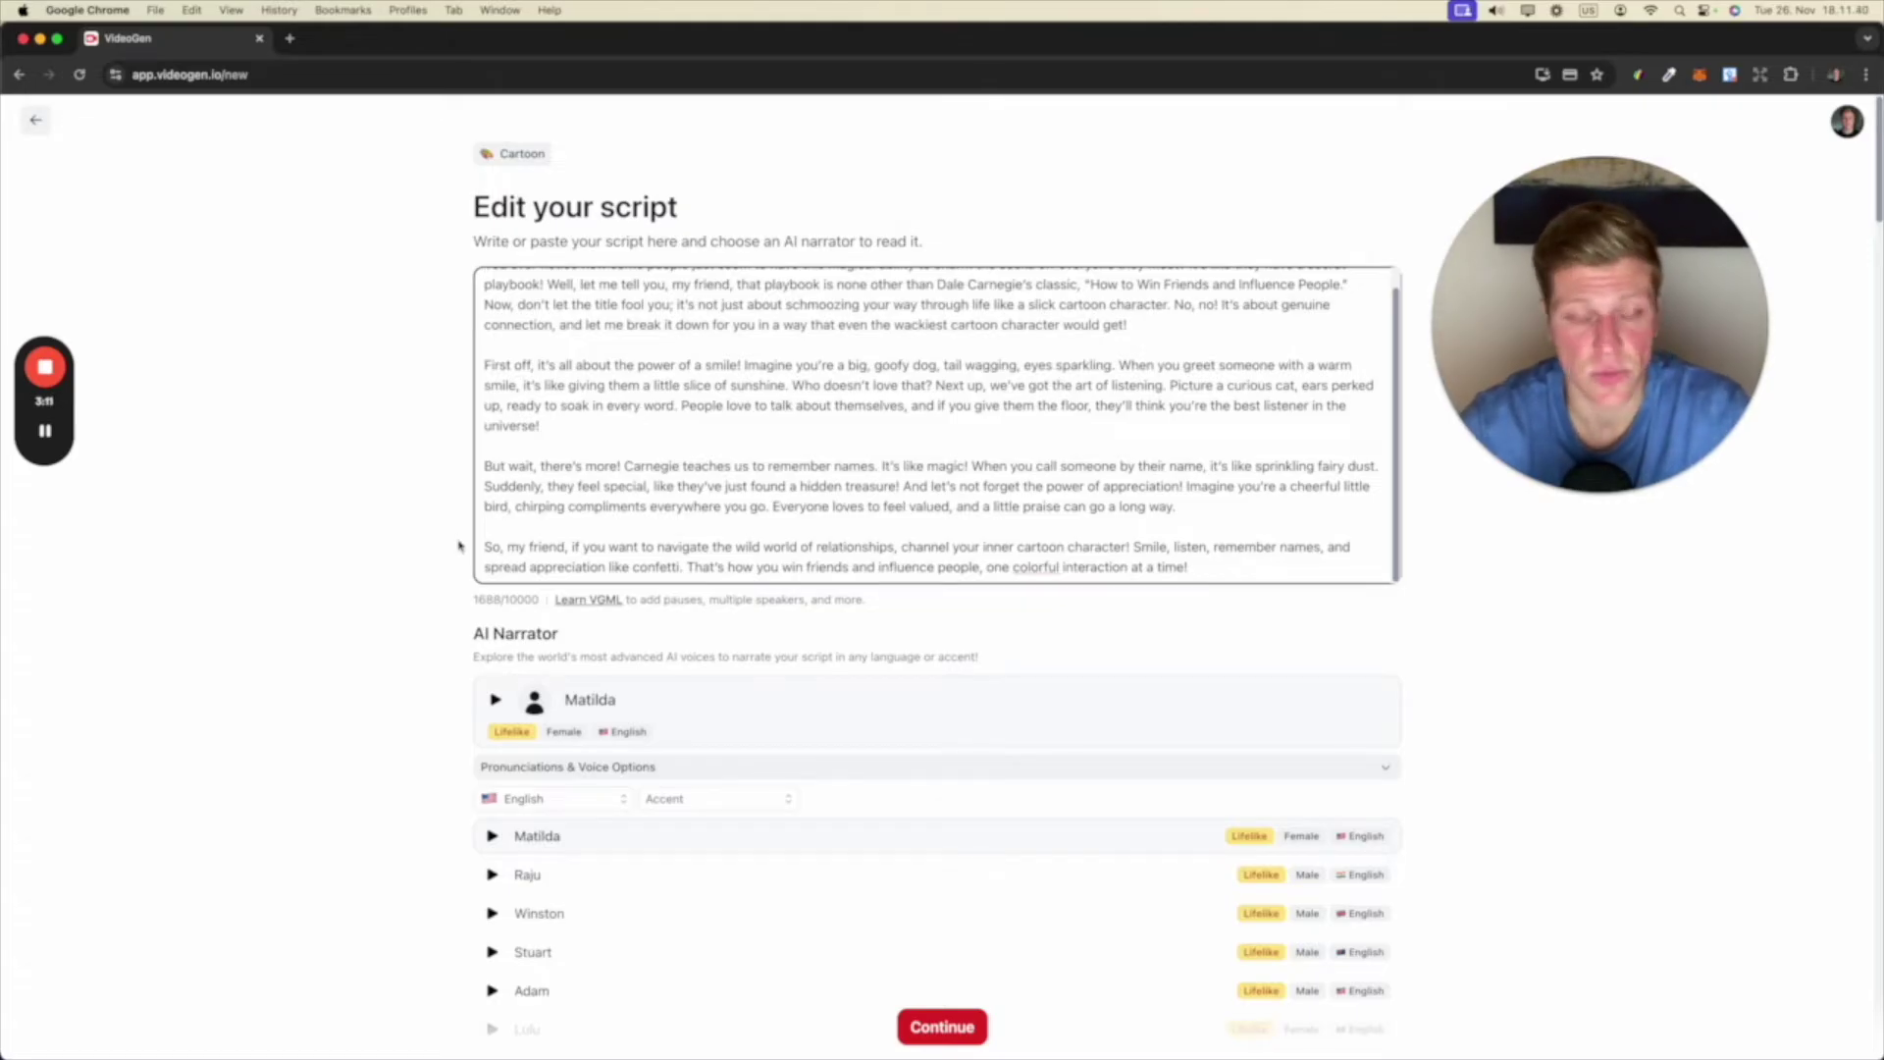
scroll(459, 546, down, 3)
drag(467, 526, 572, 532)
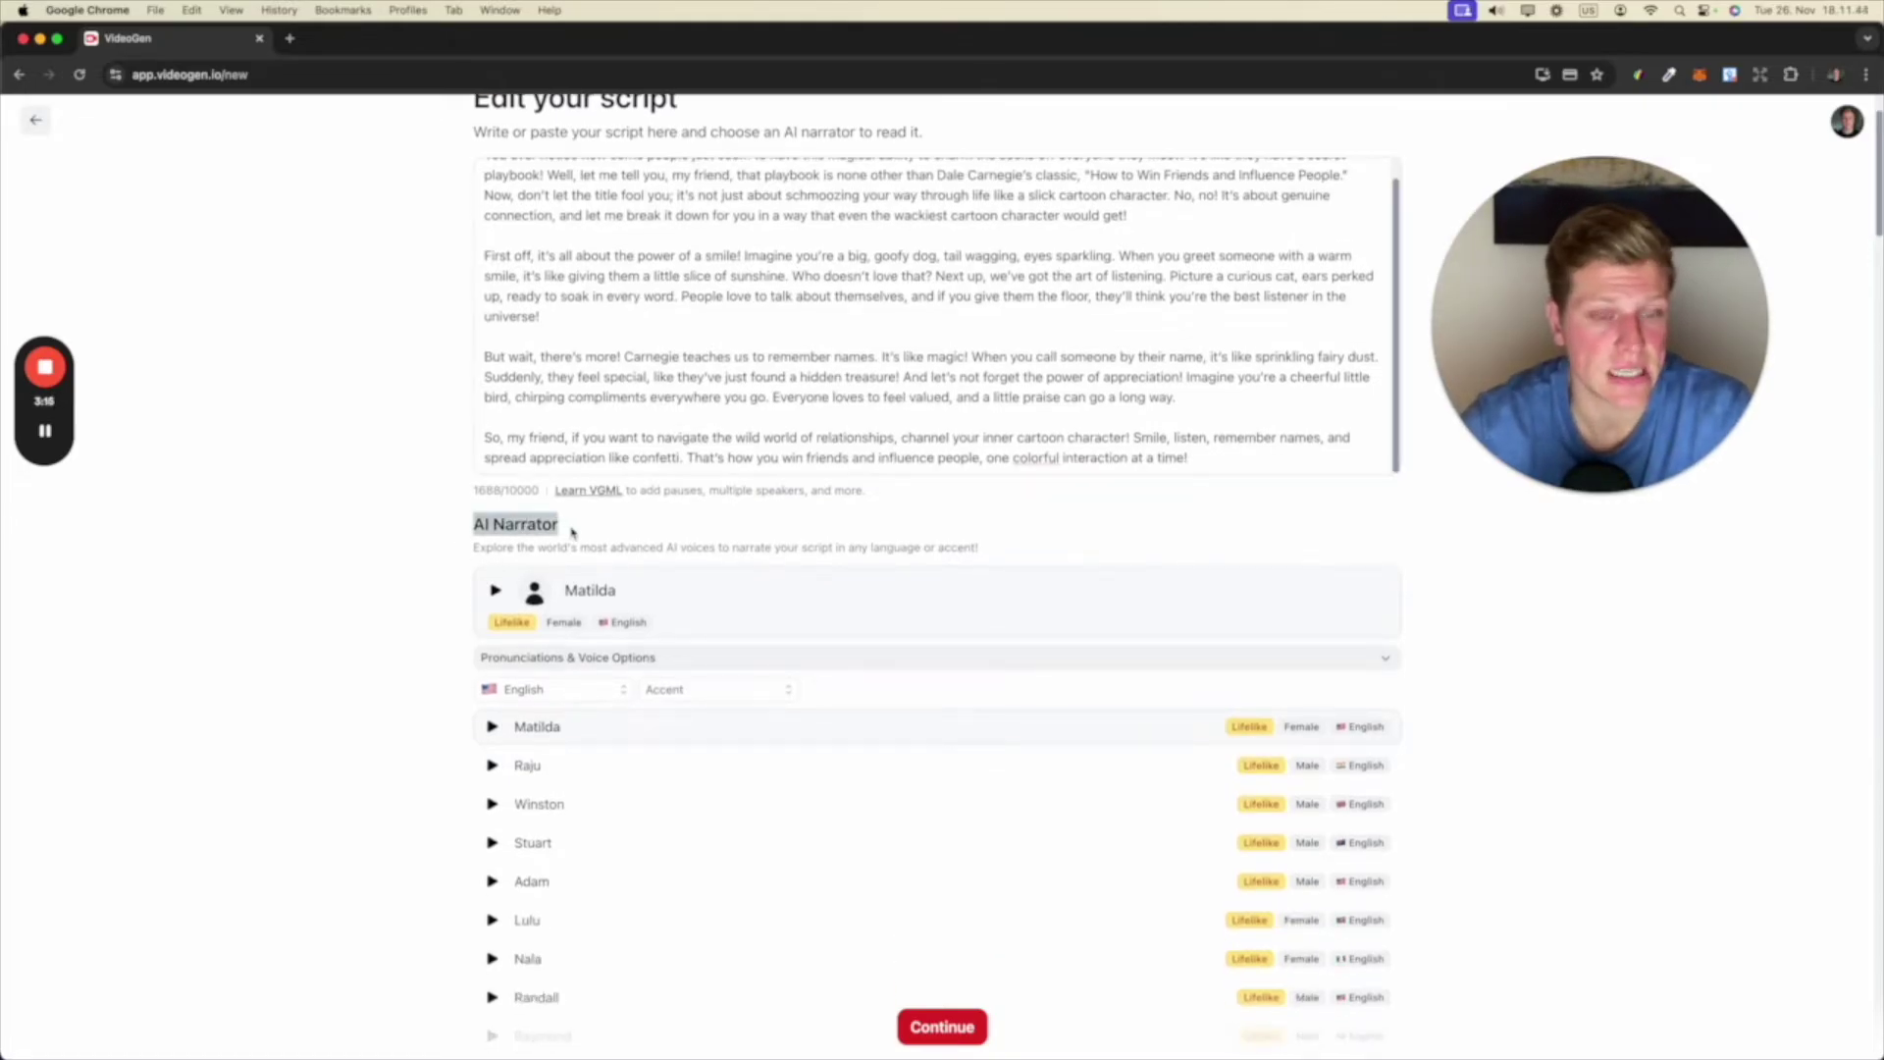
click(540, 540)
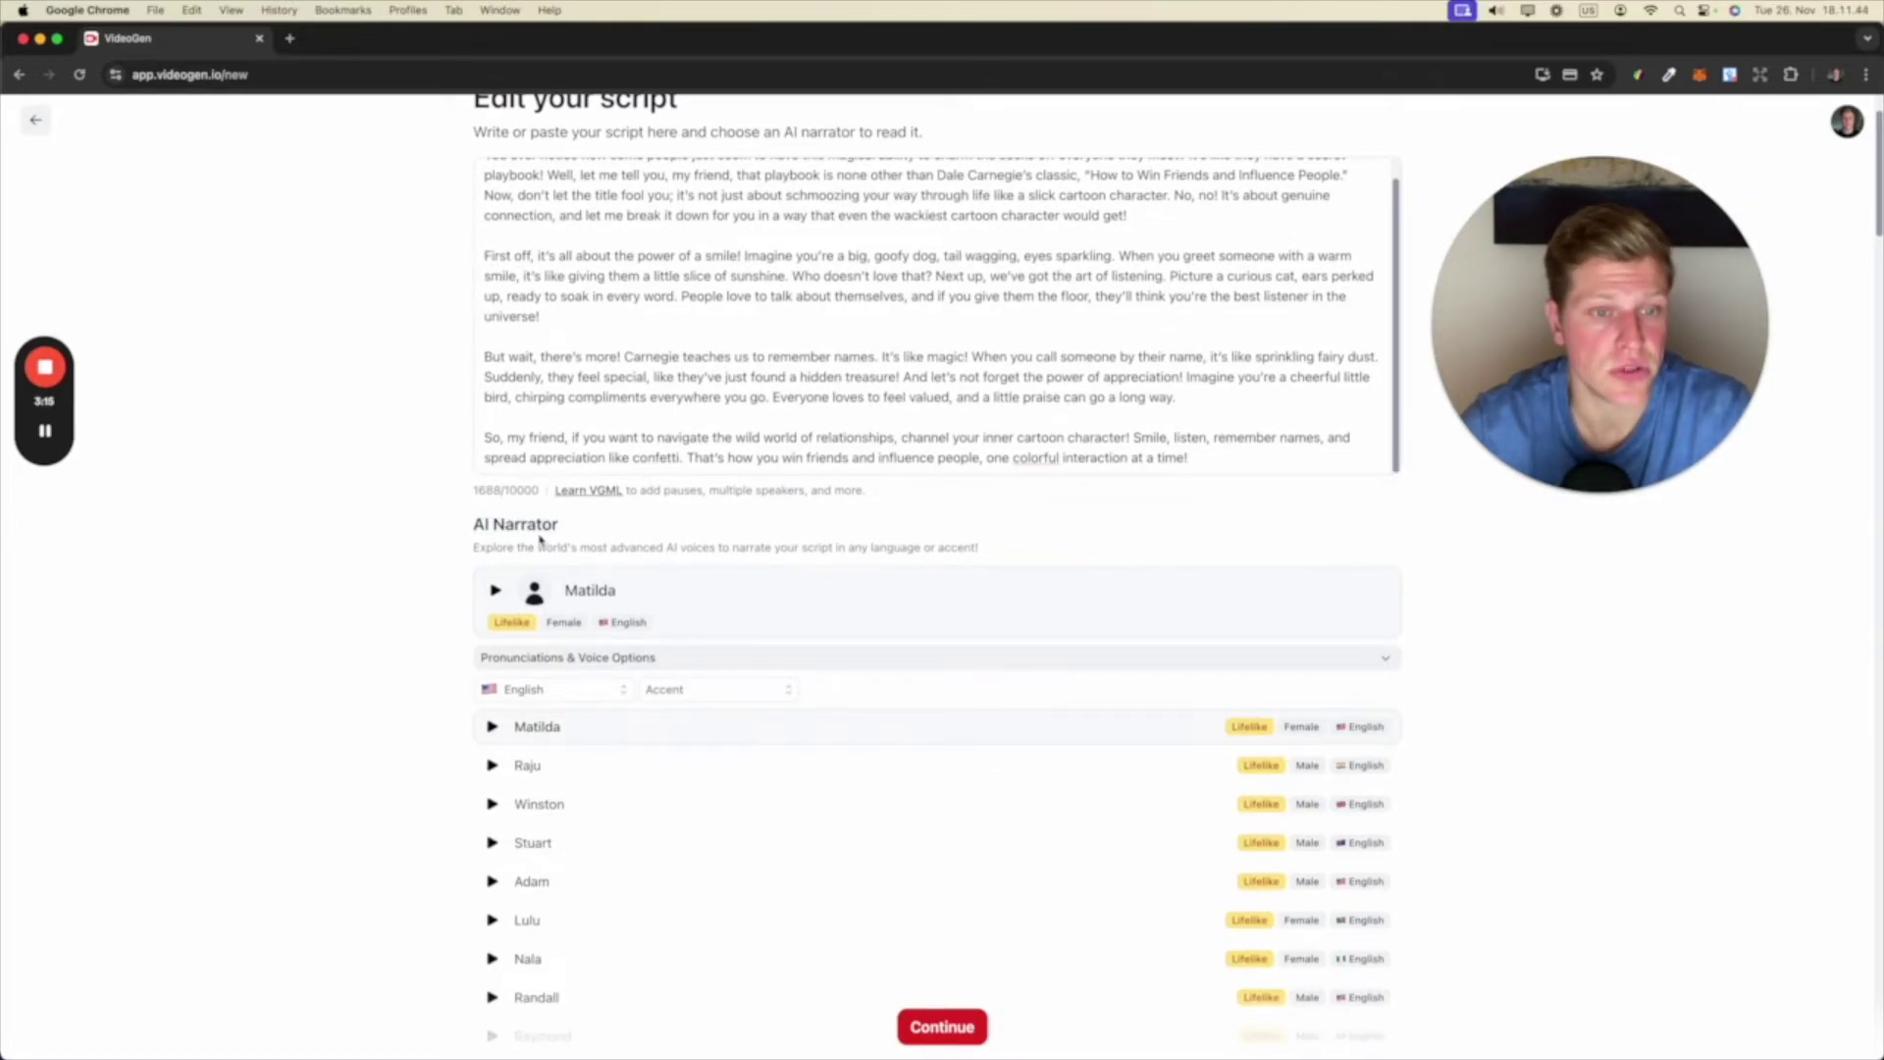
Step: Preview the Winston voice and choose him as the AI narrator
click(493, 805)
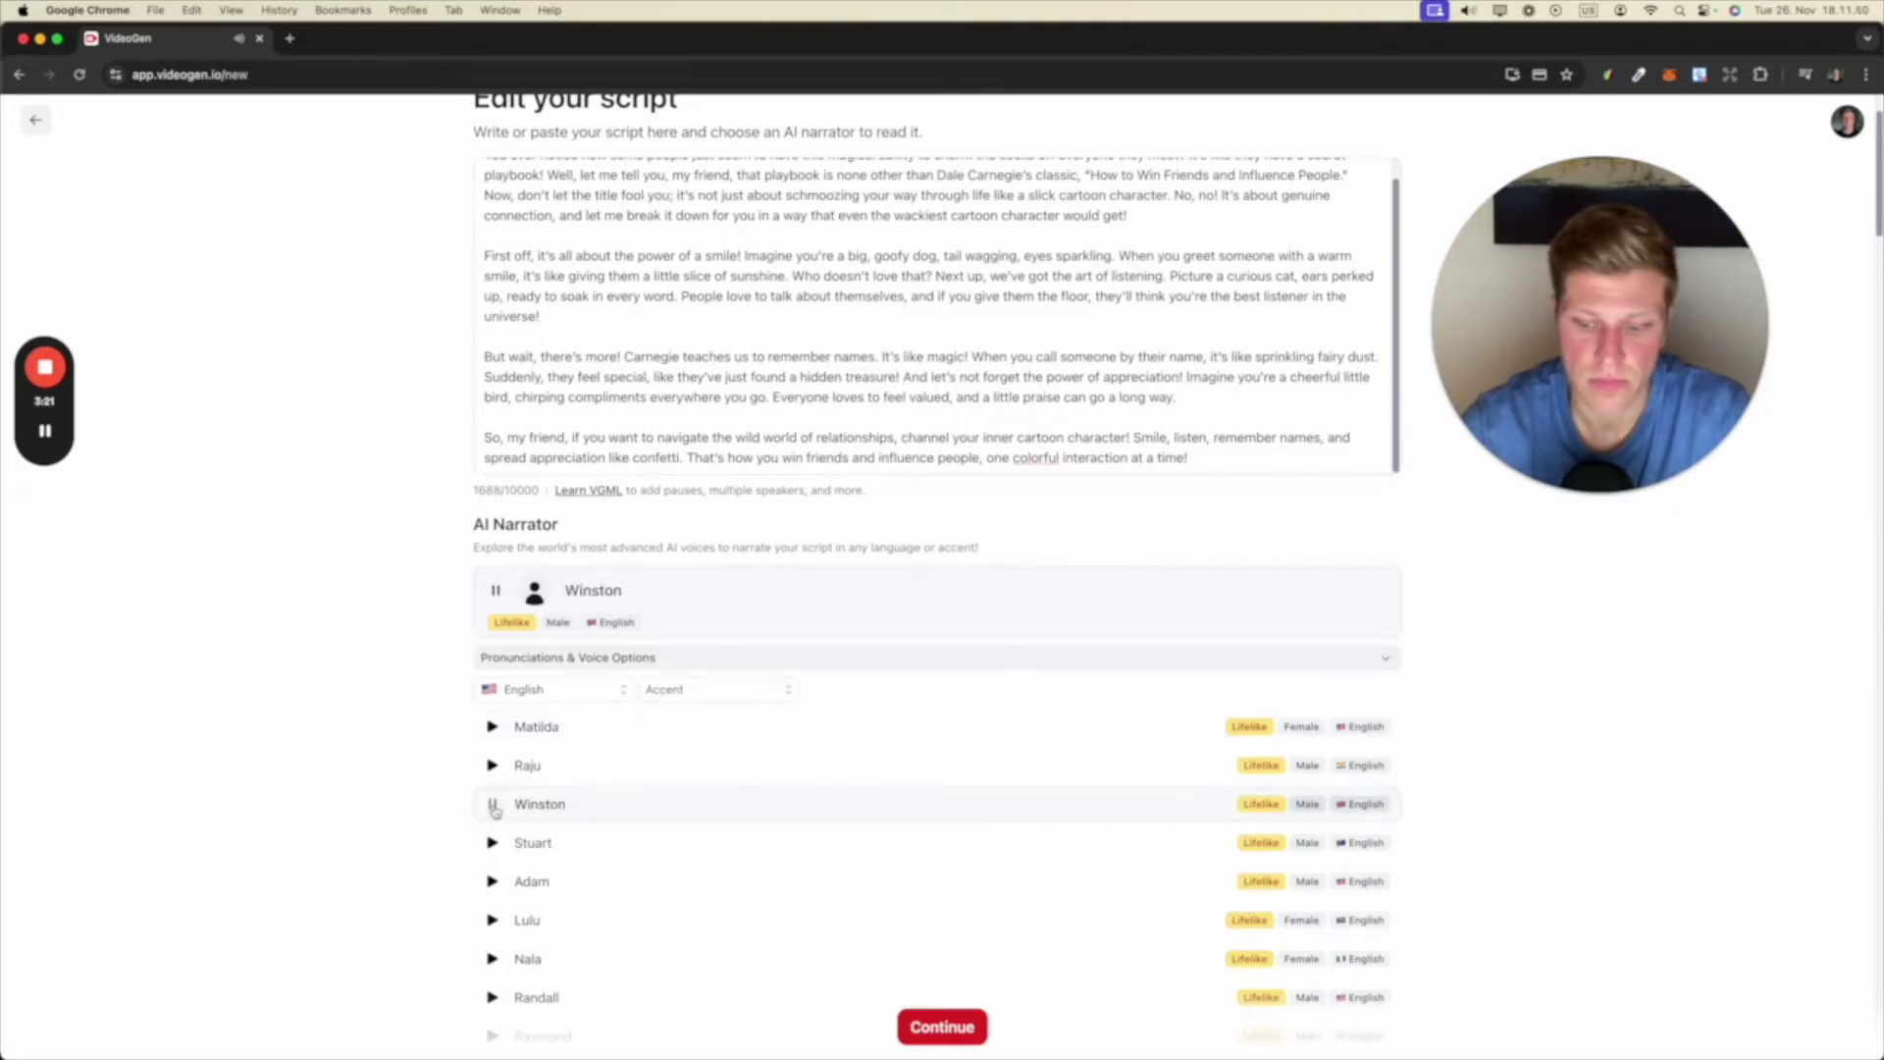
key(XF86AudioRaiseVolume)
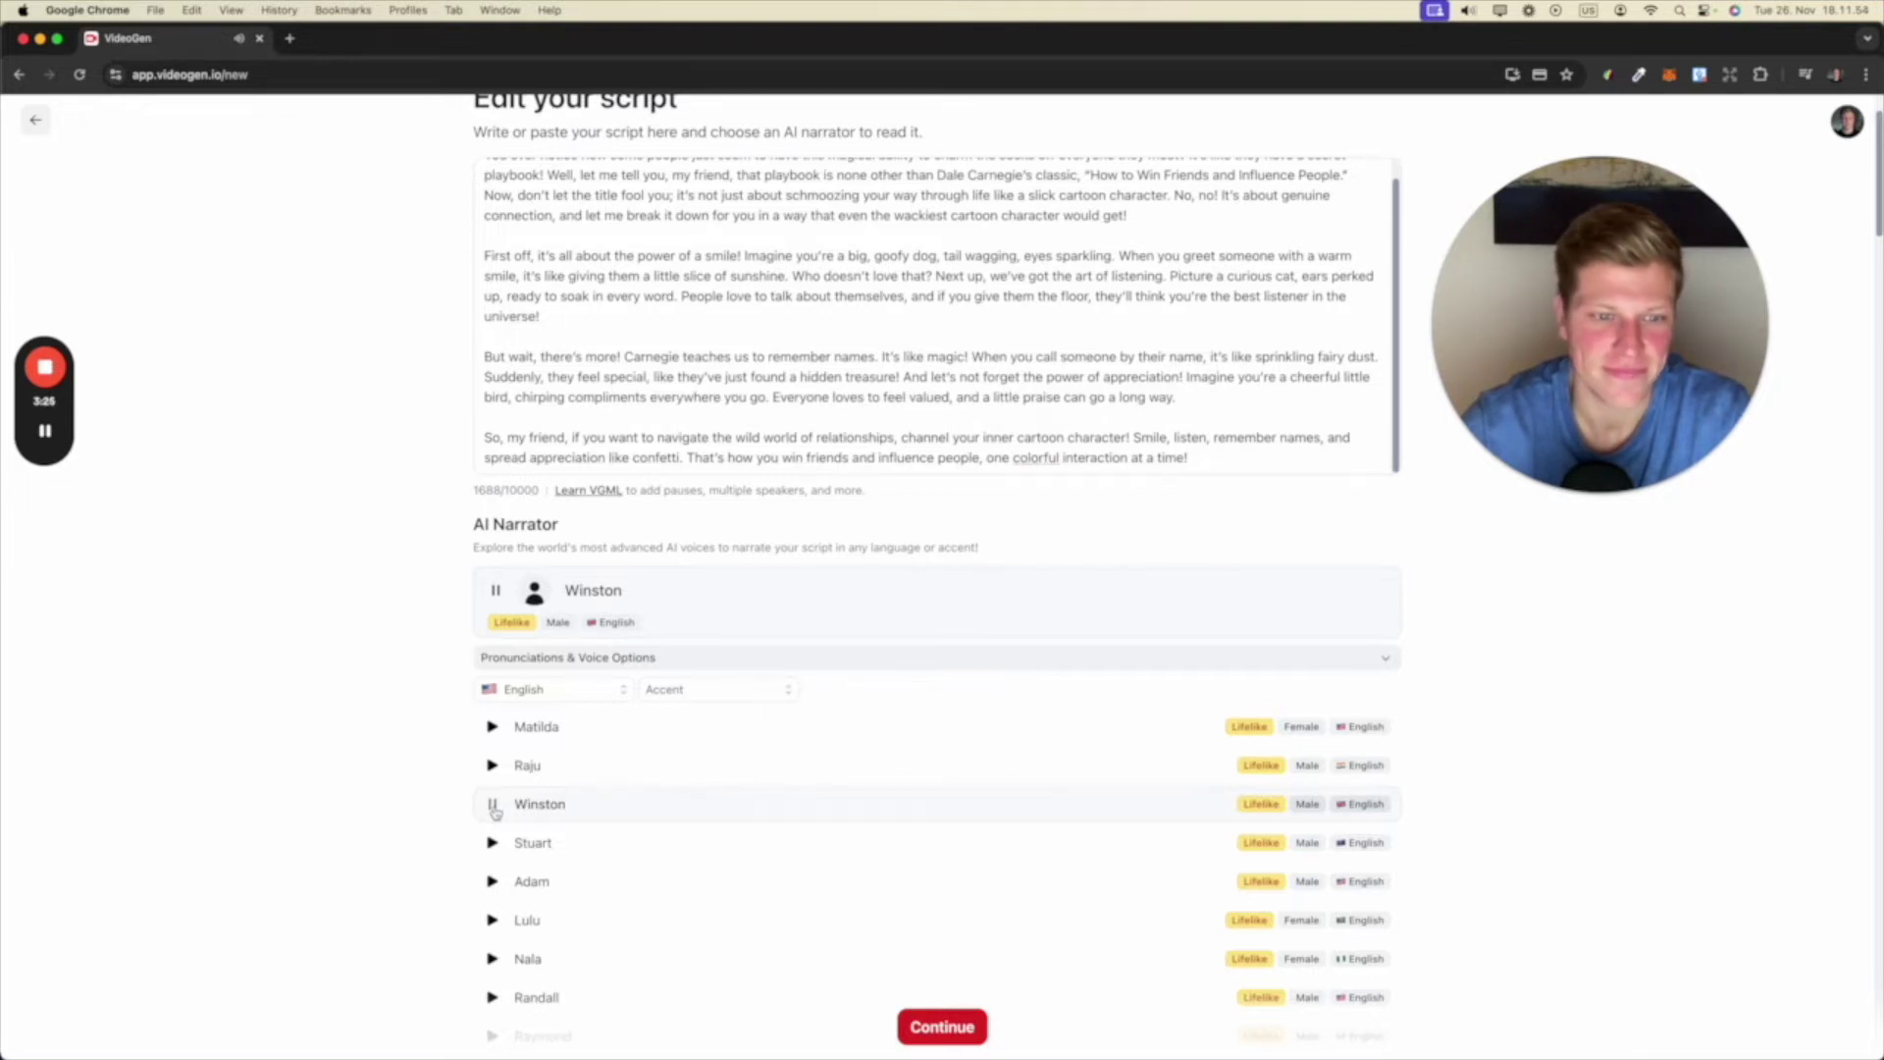
click(493, 804)
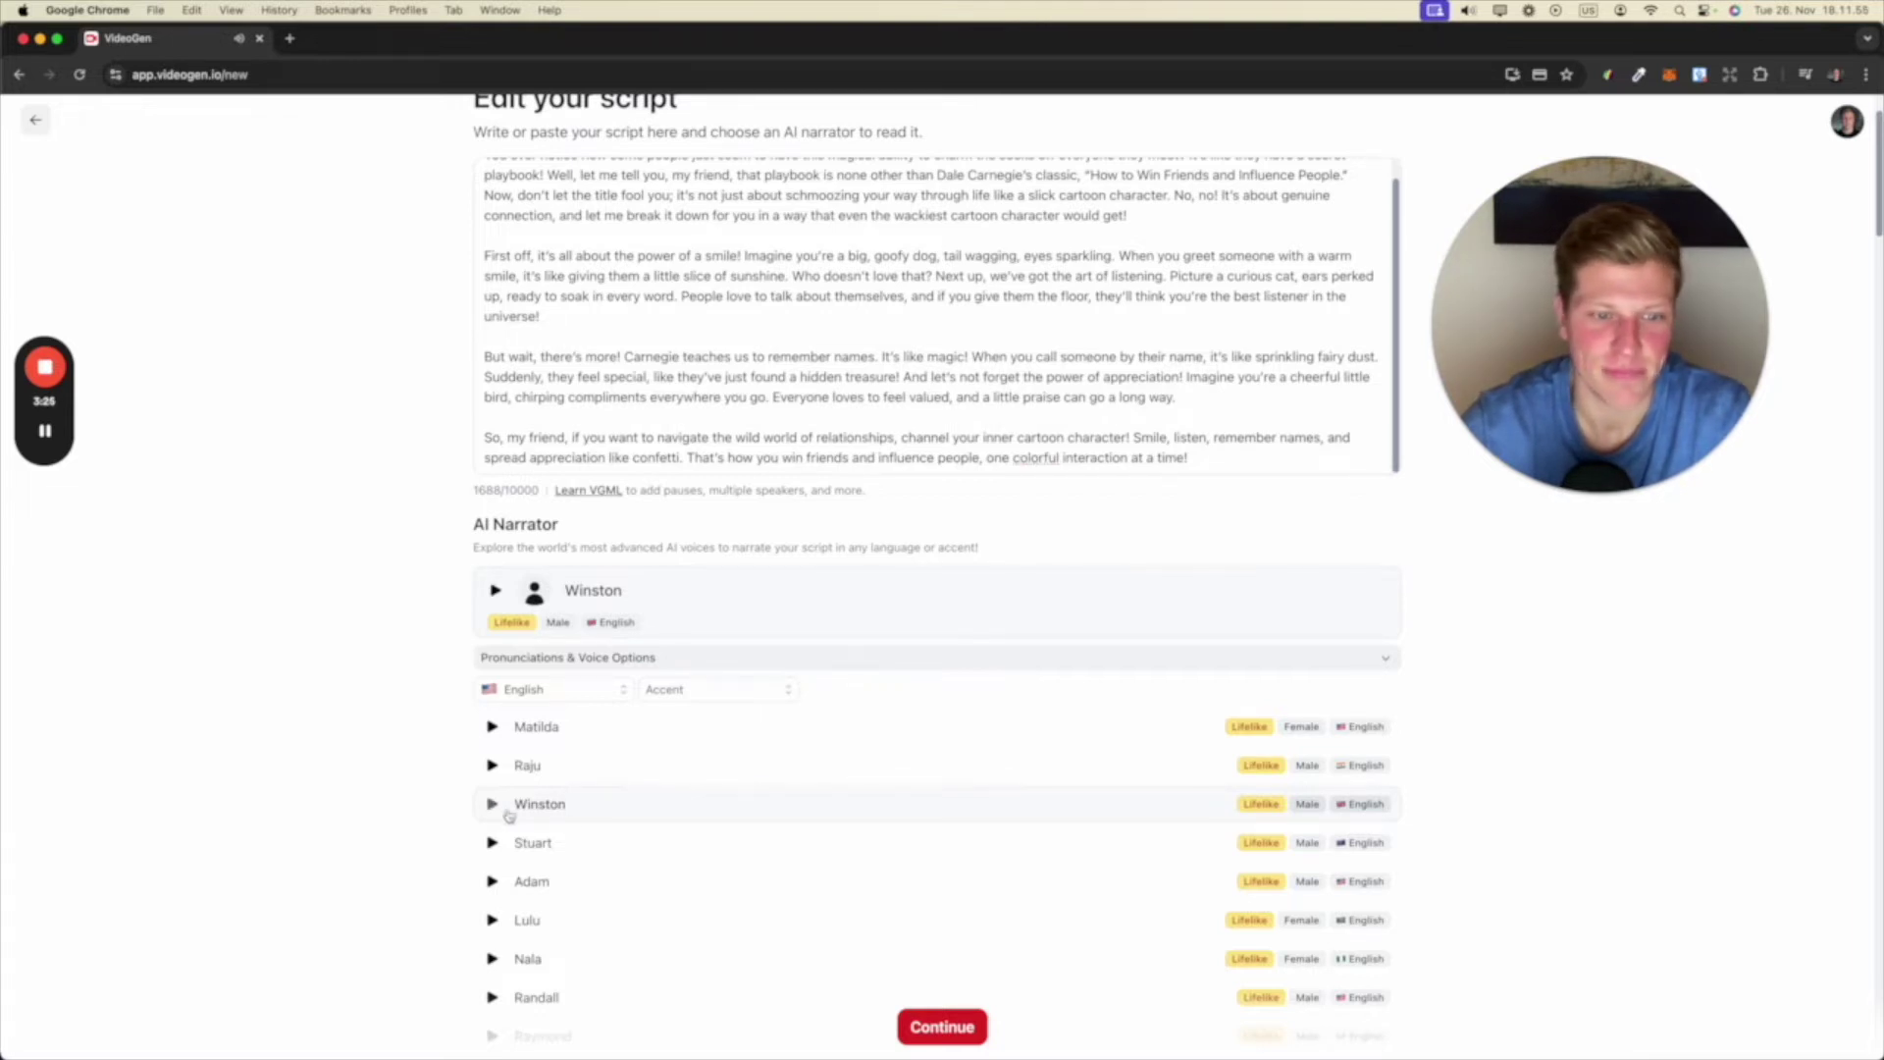
Step: Generate the video in Landscape 16:9 with cartoon-style images and Fast scene pacing
click(942, 1027)
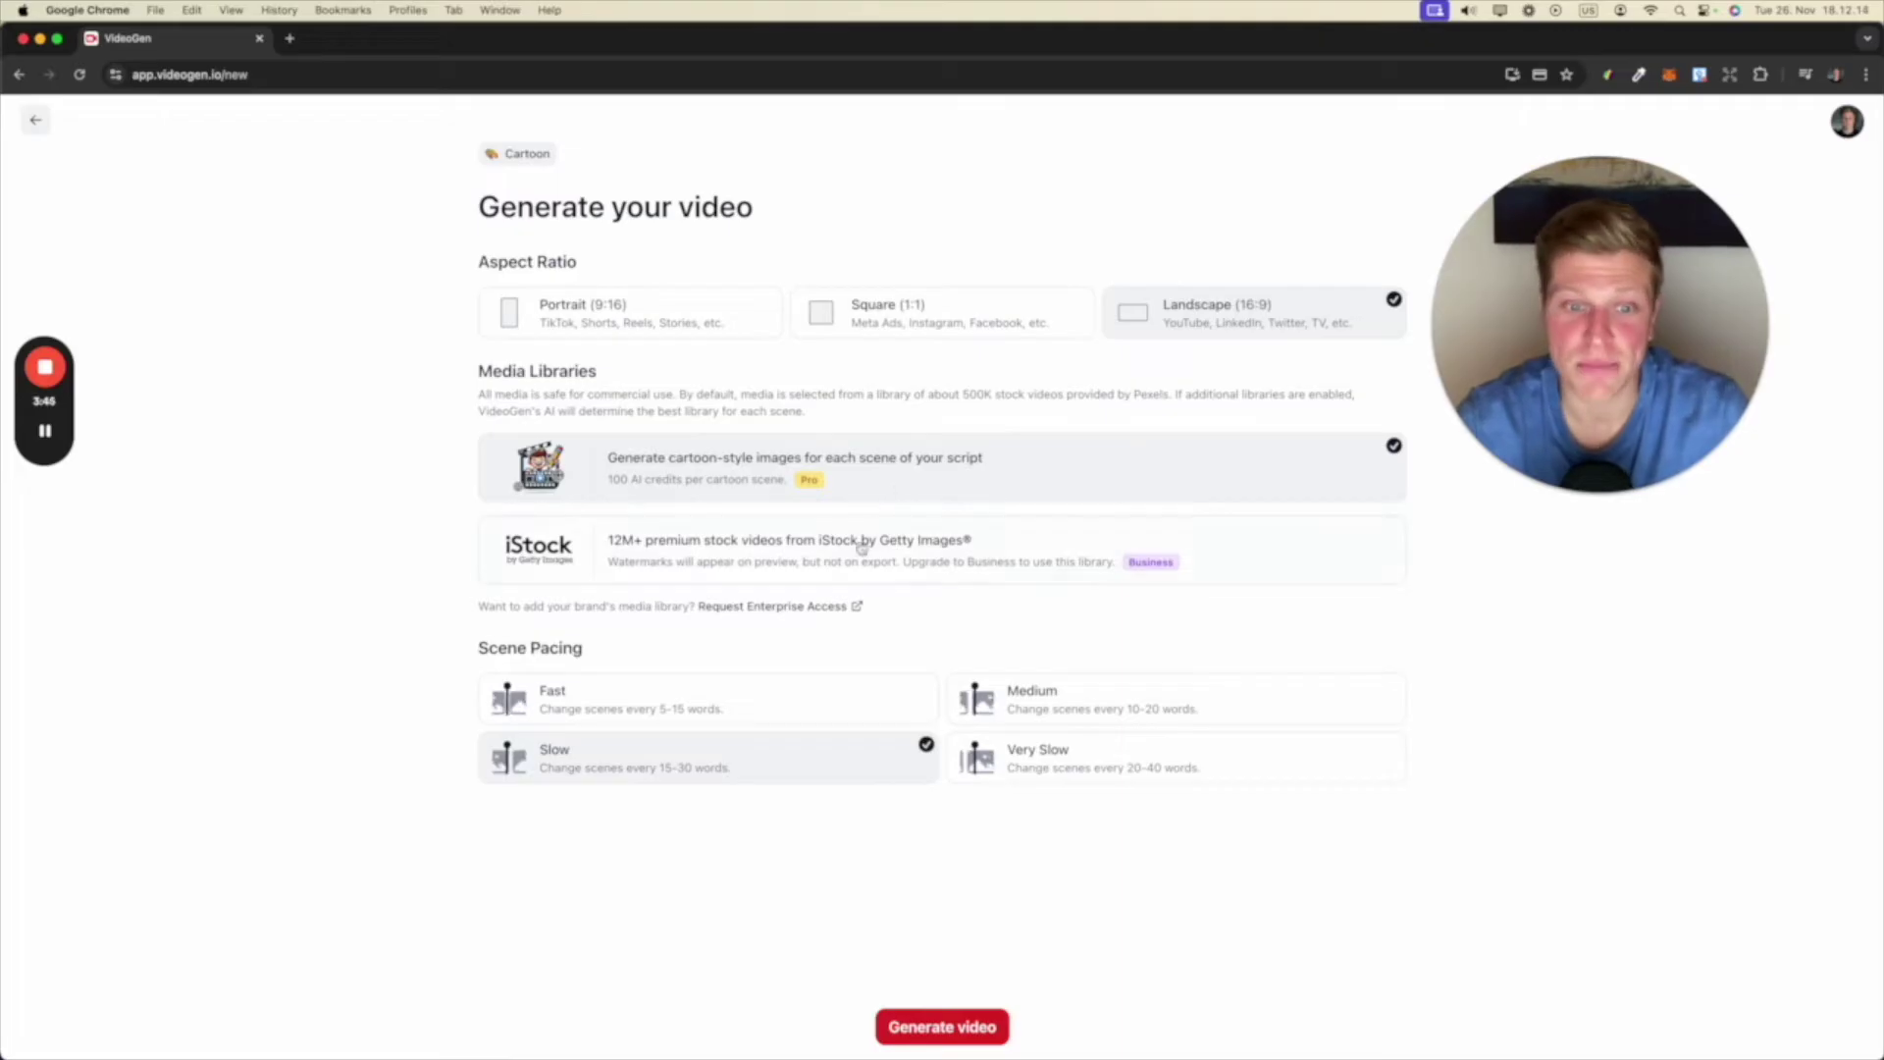
click(737, 705)
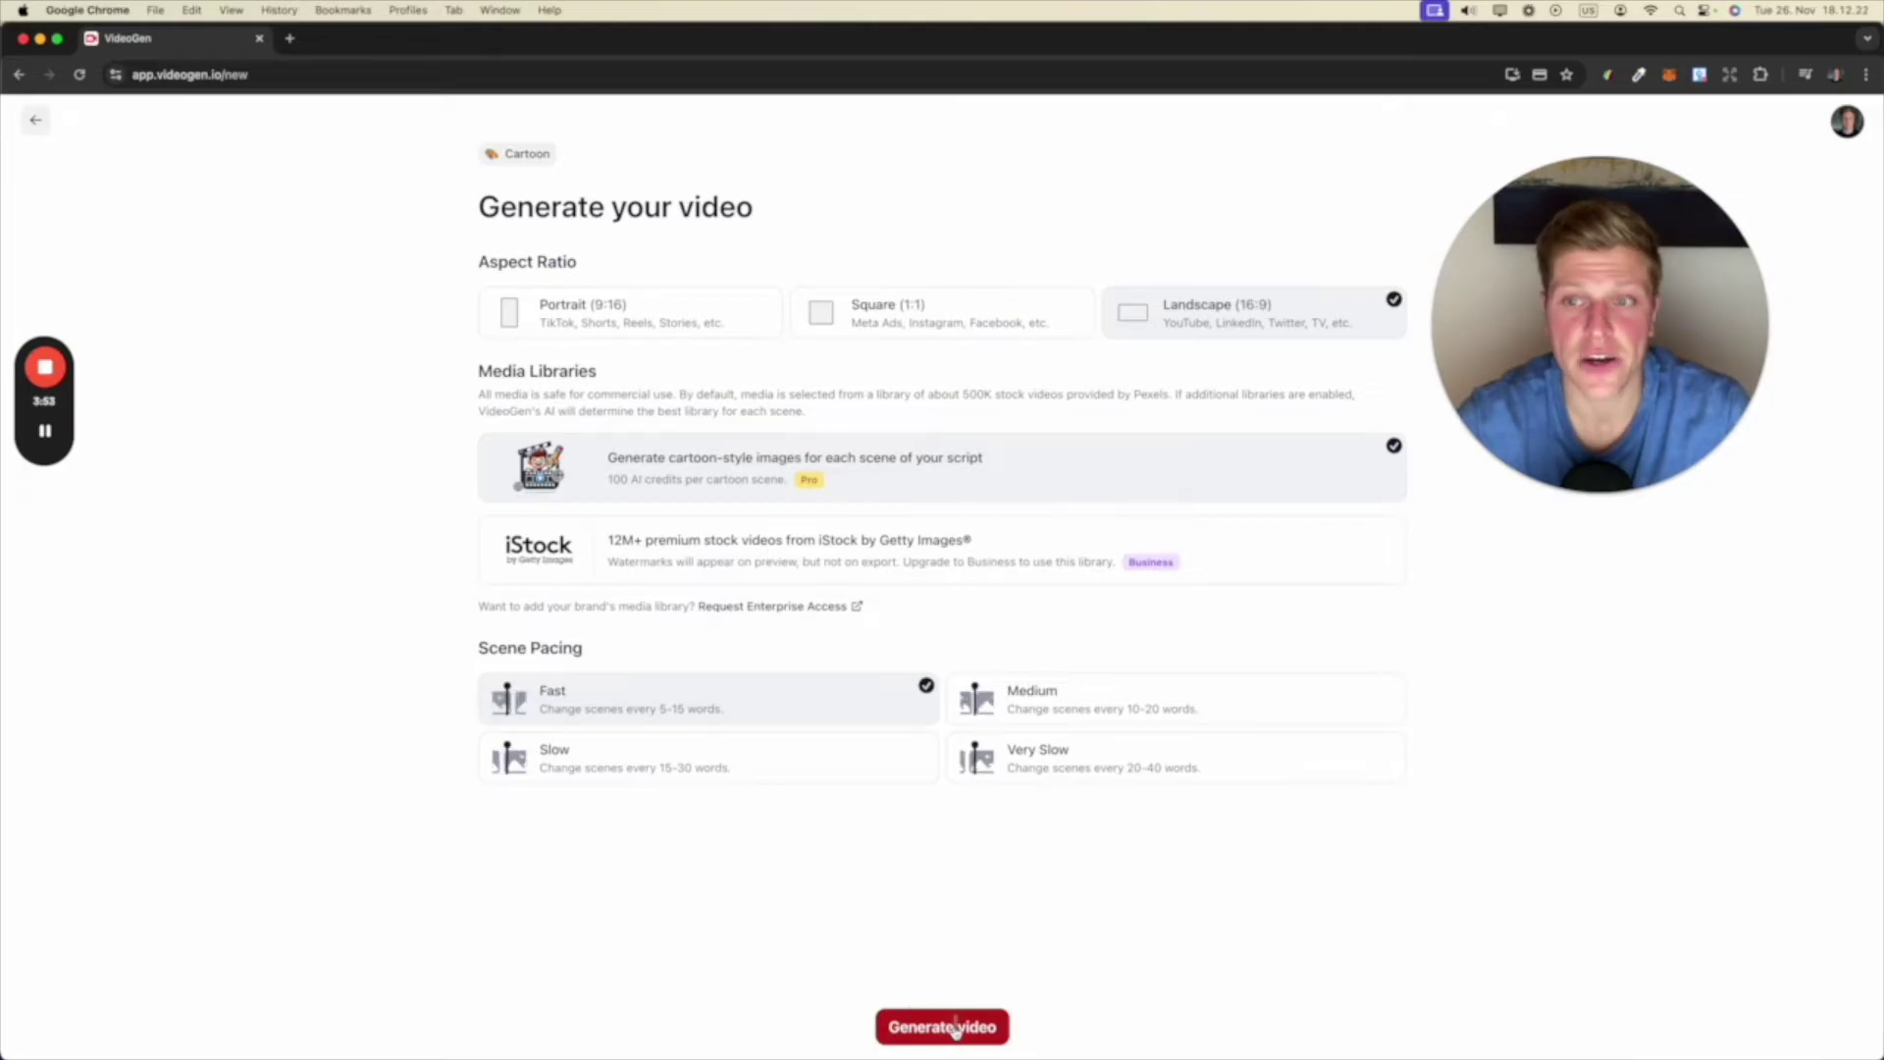
click(942, 1027)
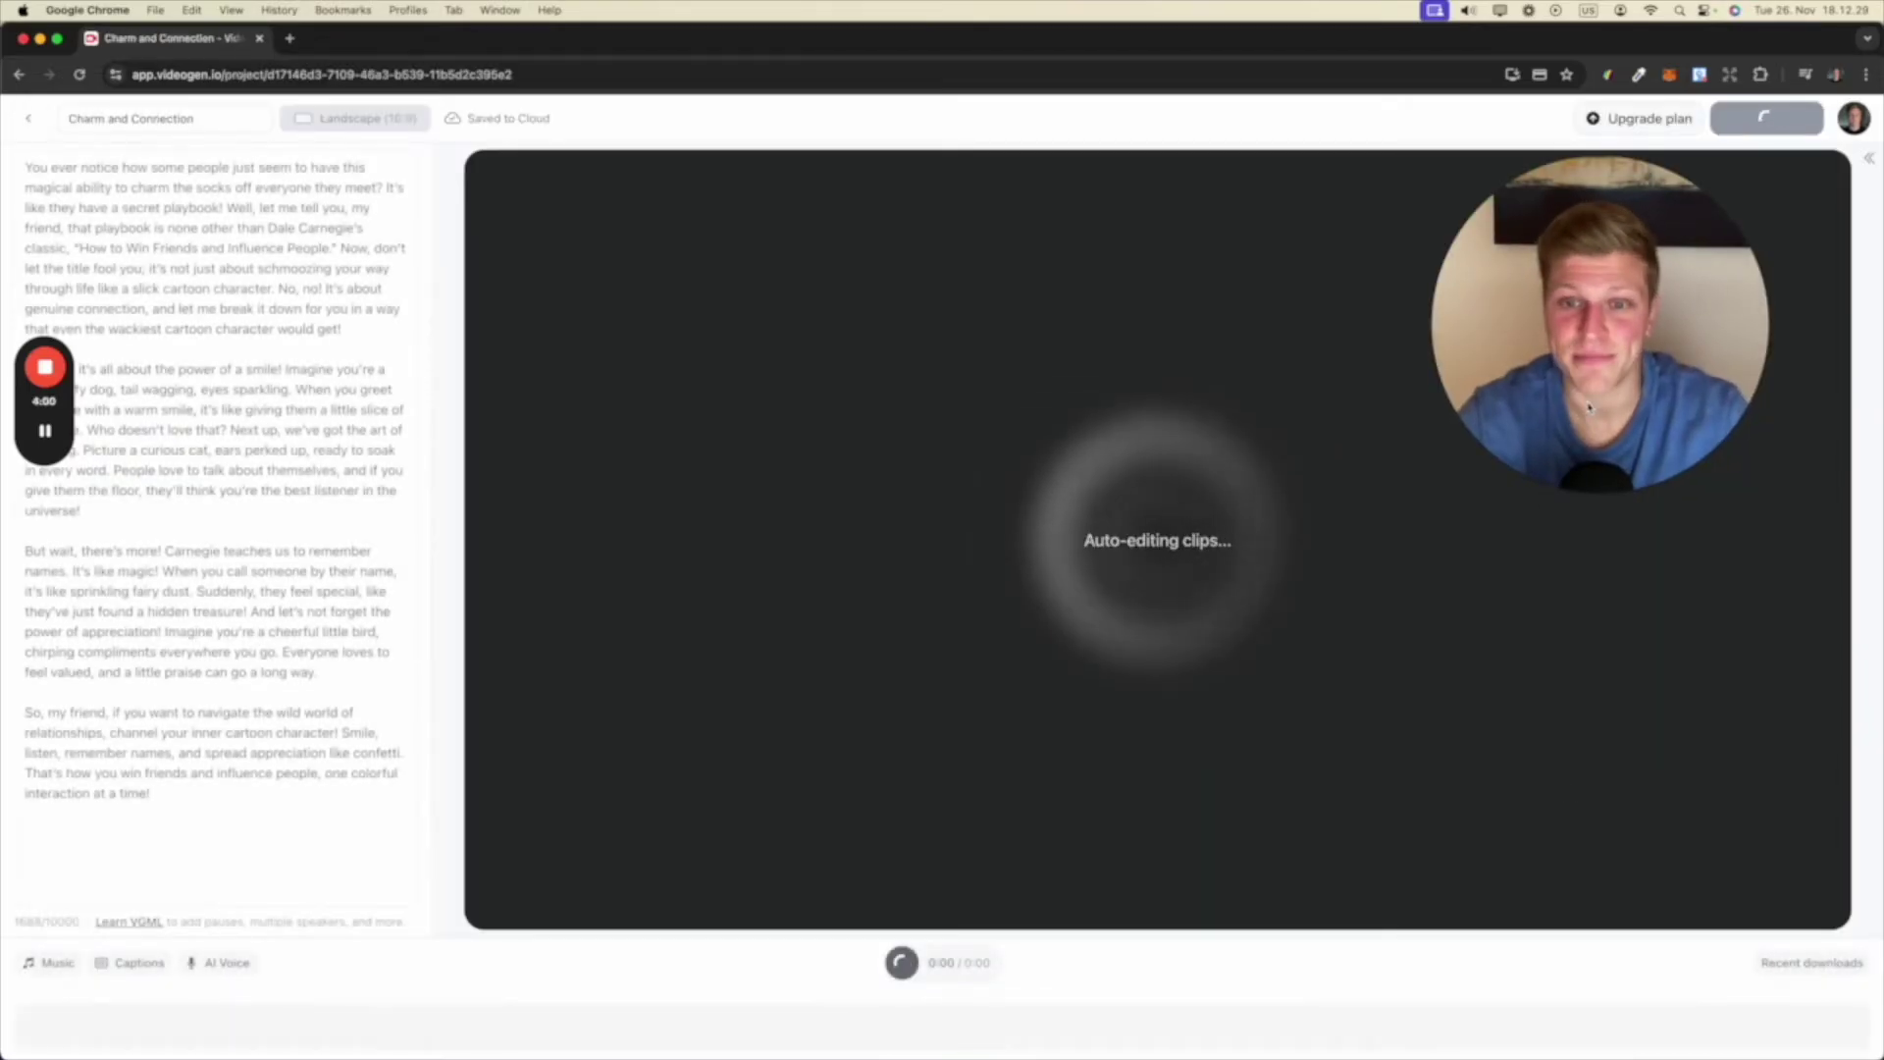
Step: Wait for VideoGen to auto-edit the clips into the 2:05 'Charm and Connection' video
mouse_move(1603, 446)
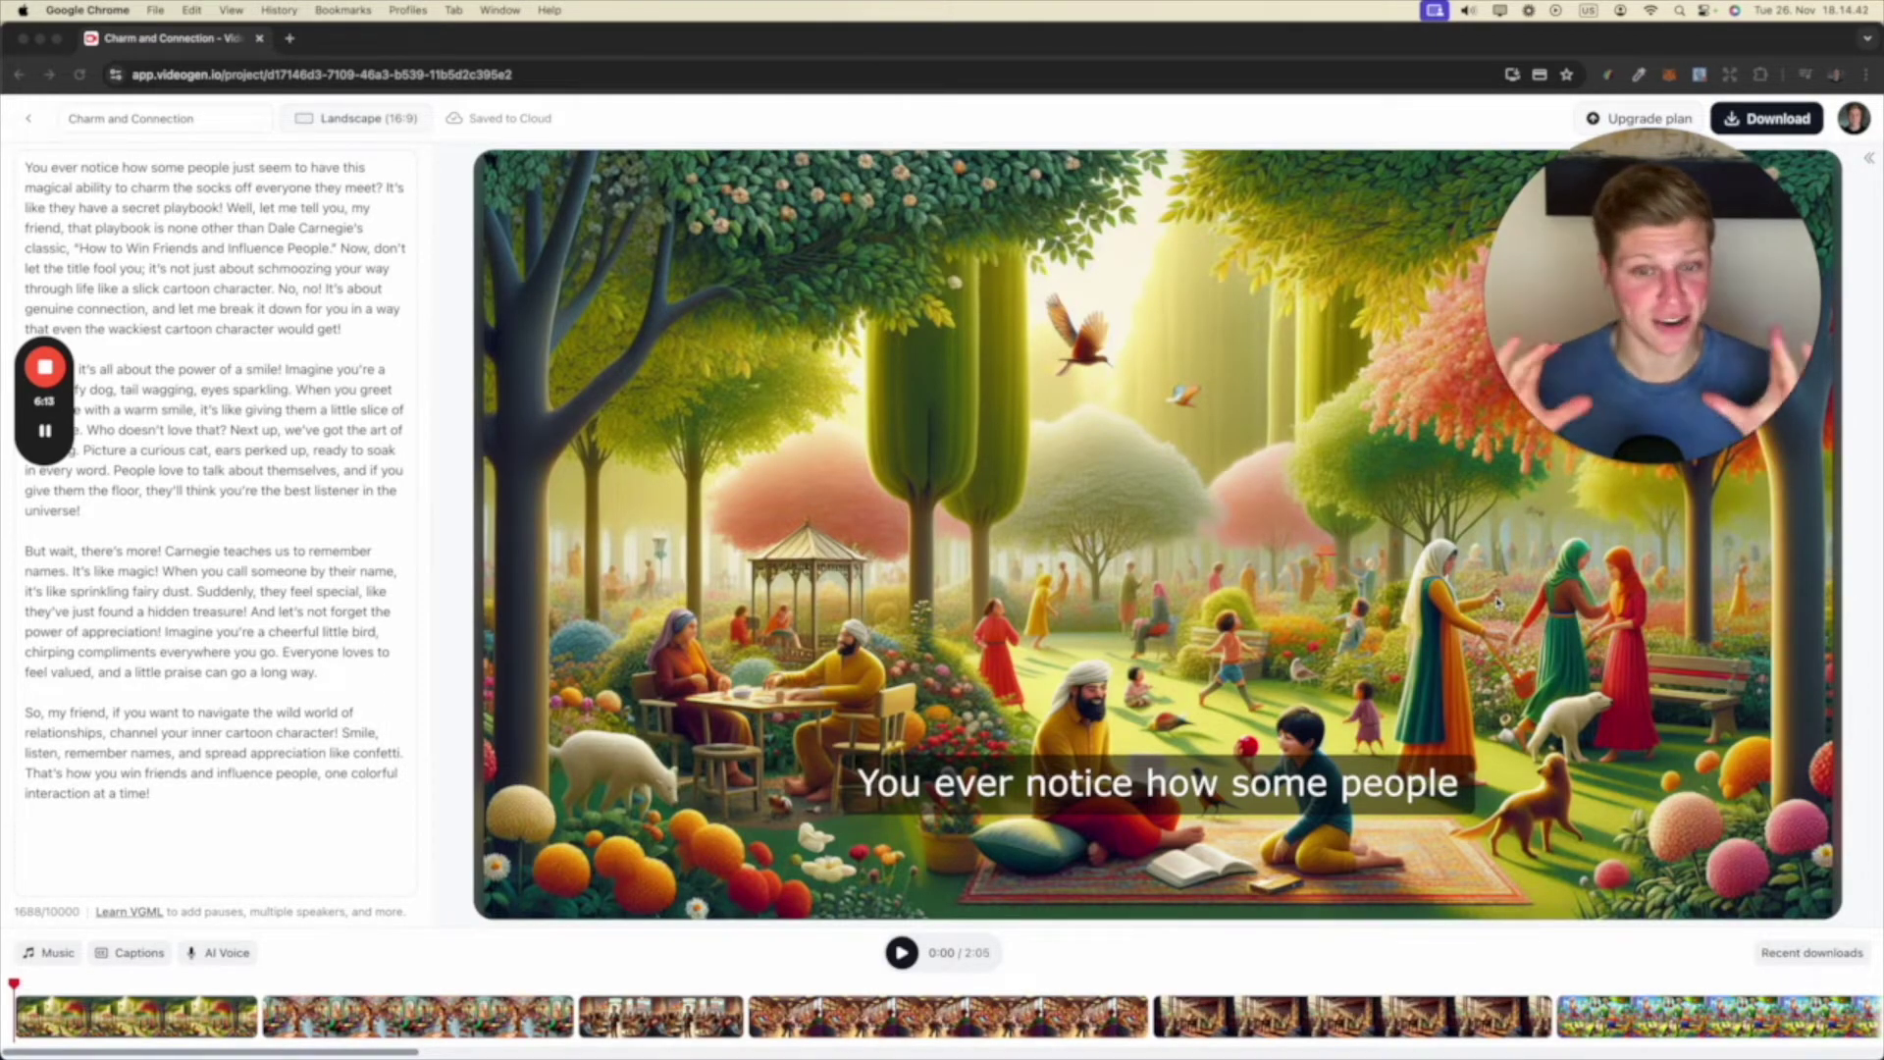
click(890, 954)
click(901, 953)
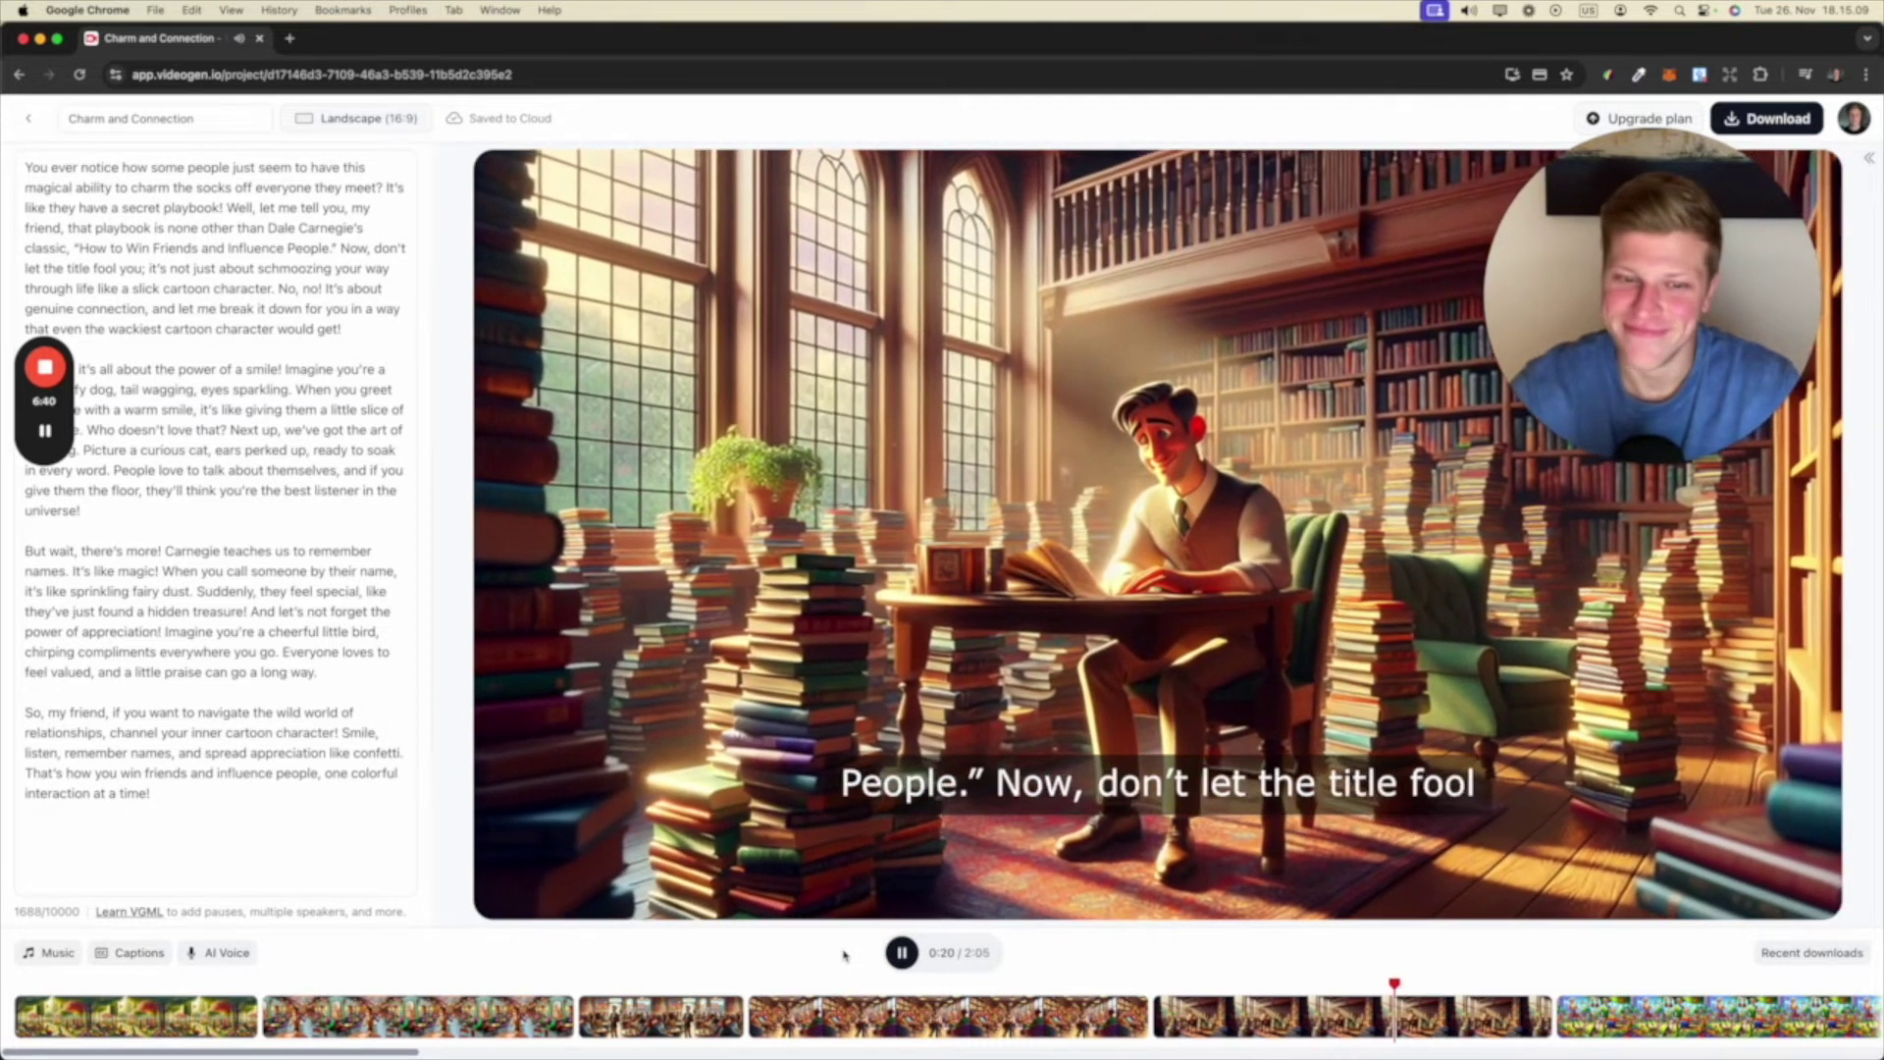
click(903, 952)
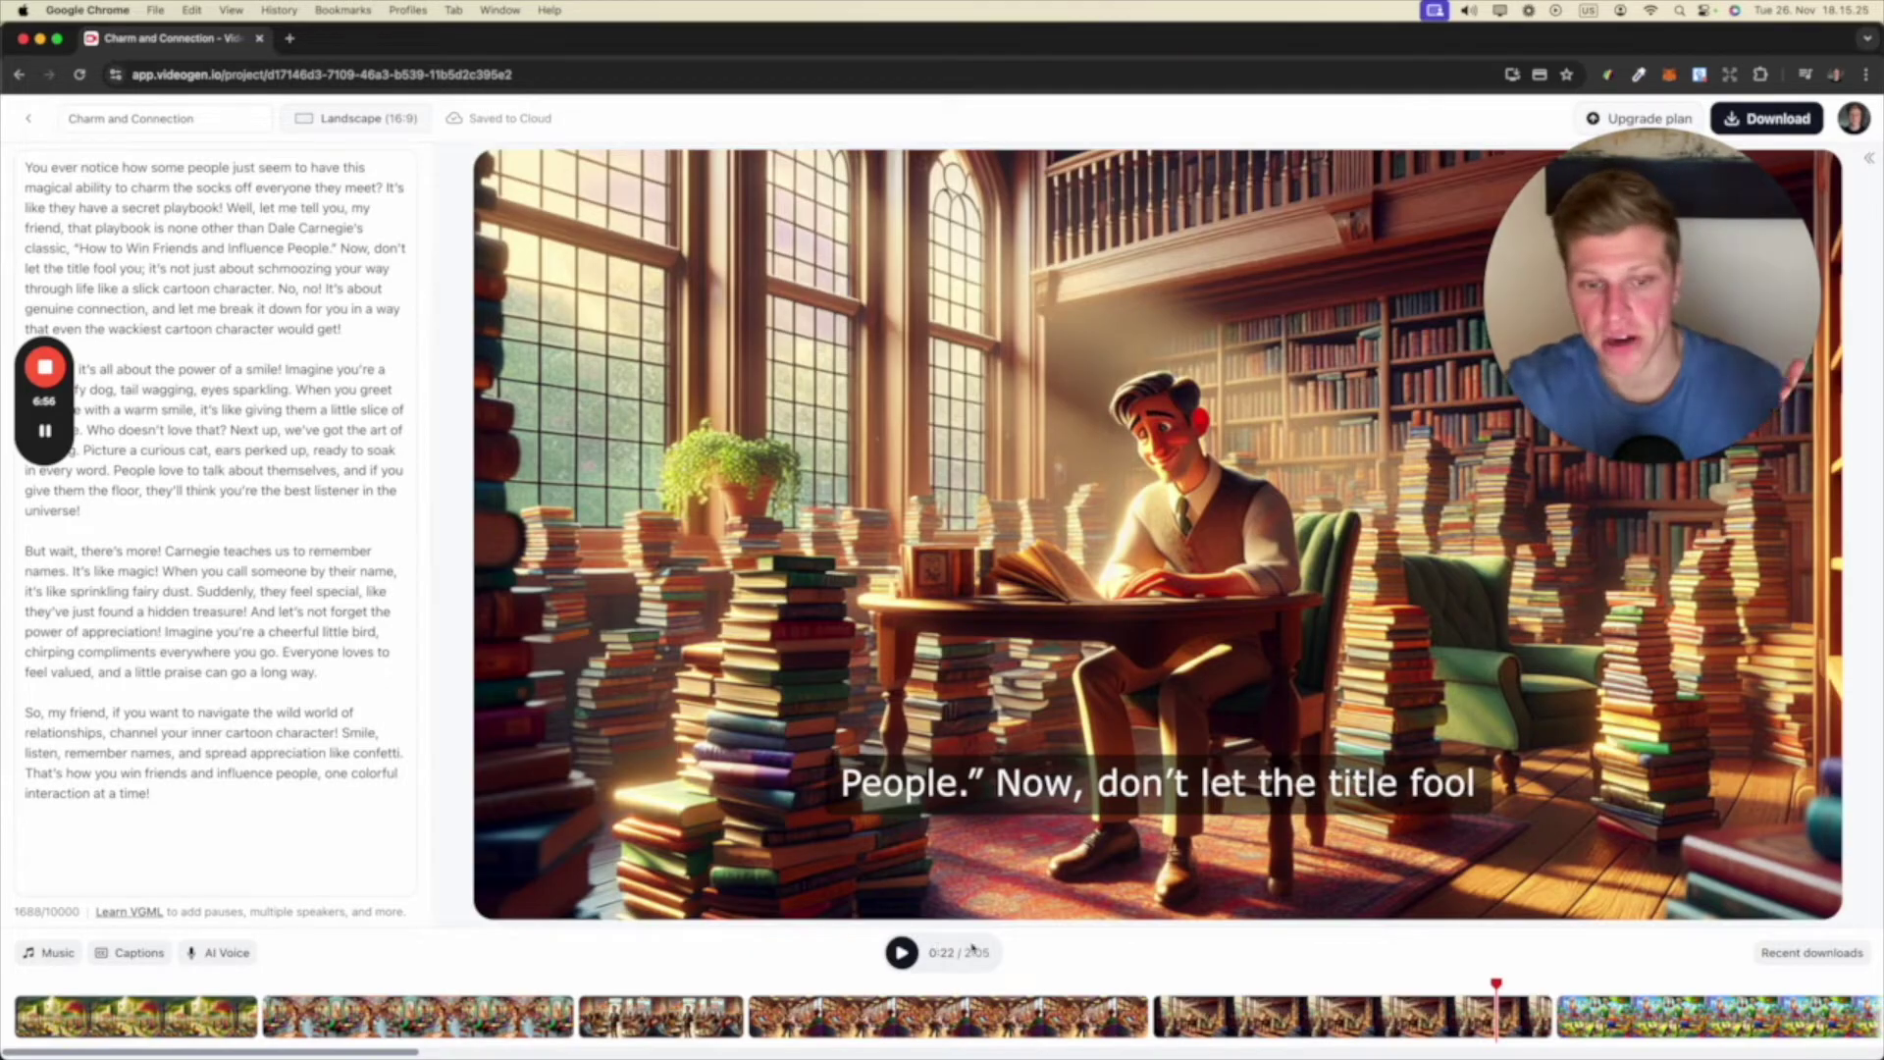
click(902, 953)
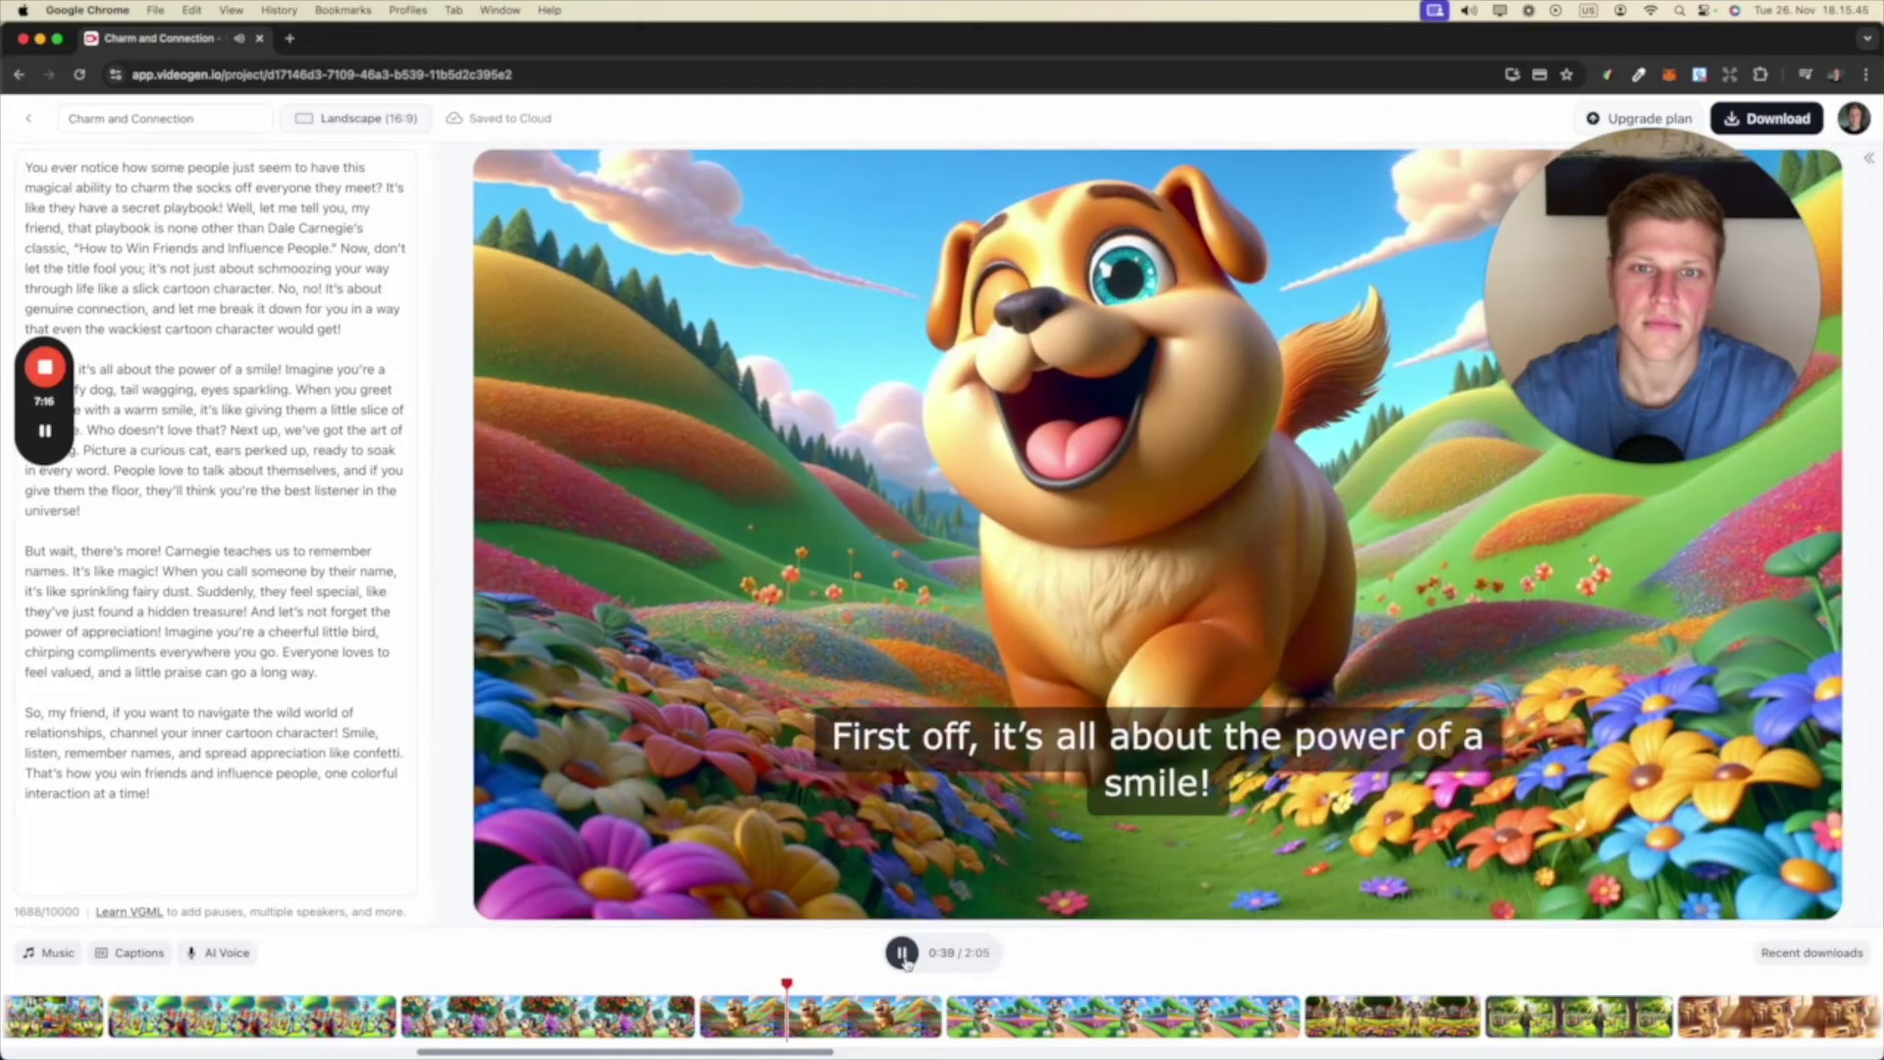
click(903, 957)
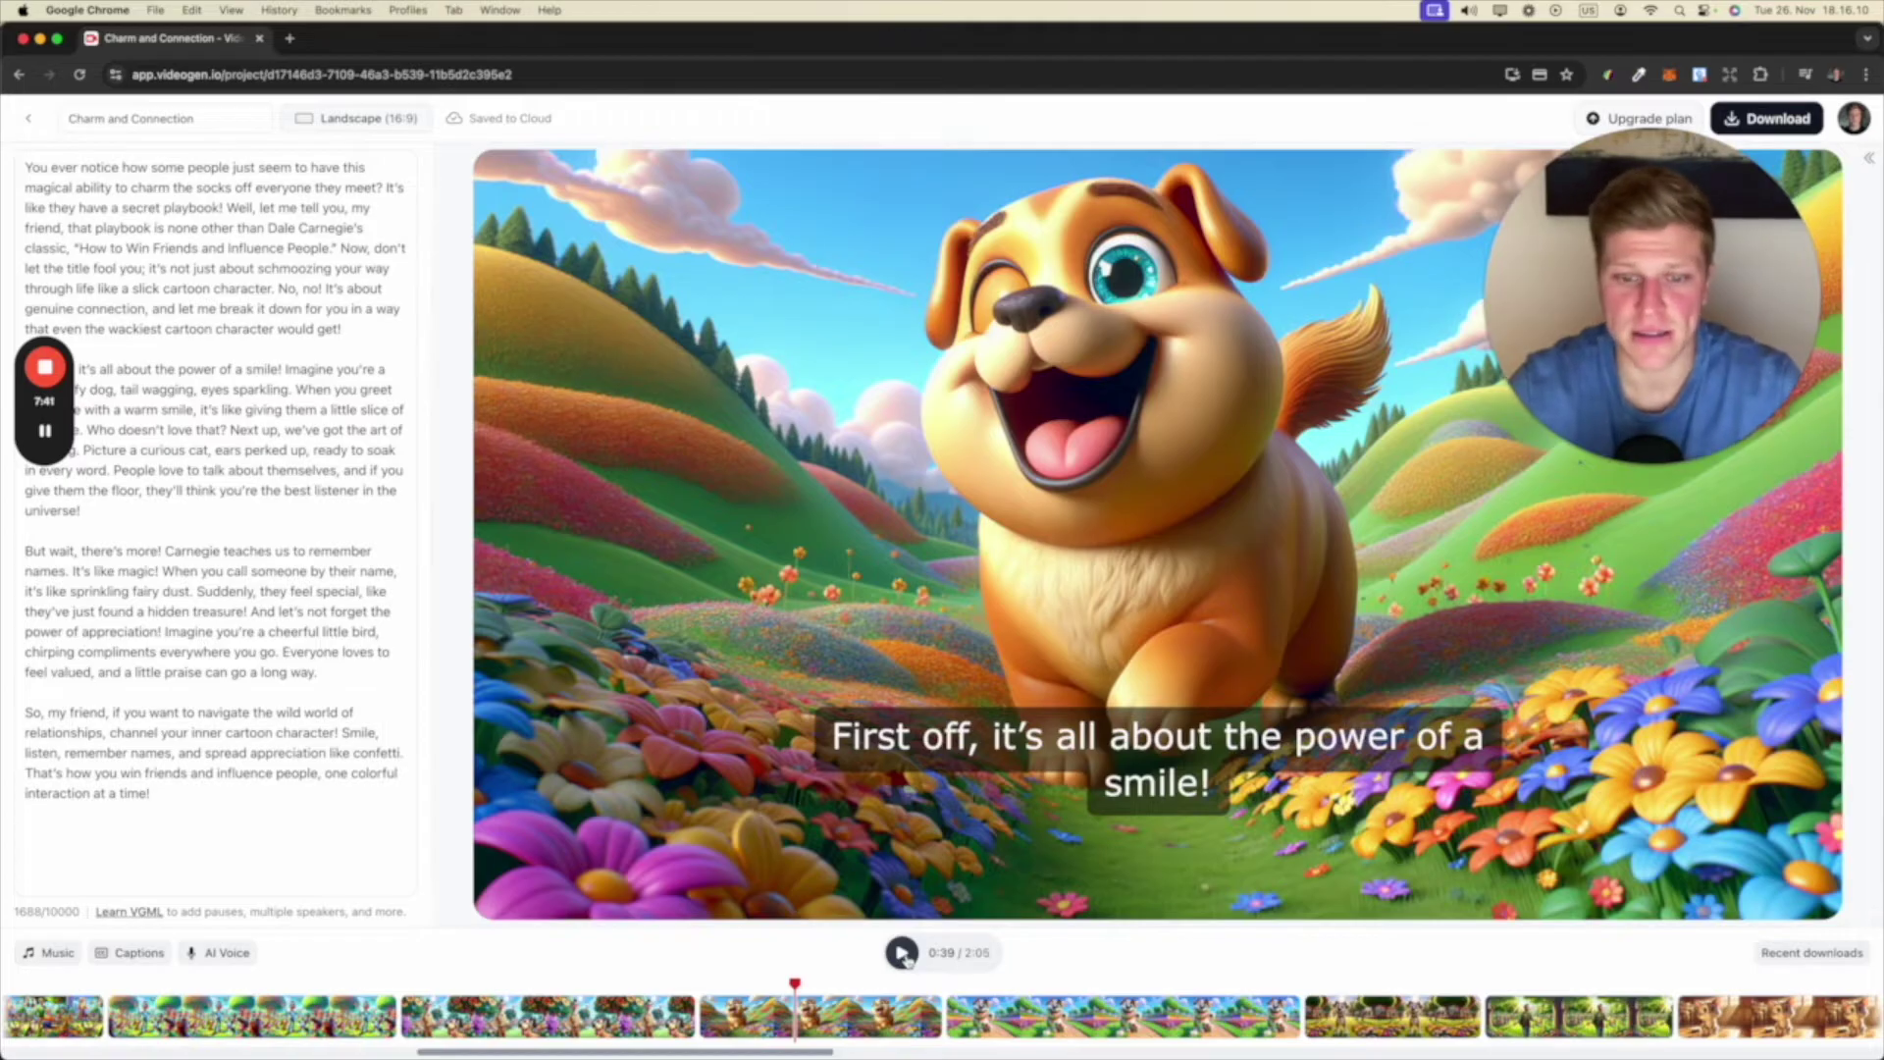
Step: Play and pause the preview through the dog and park scenes up to 0:52
click(901, 955)
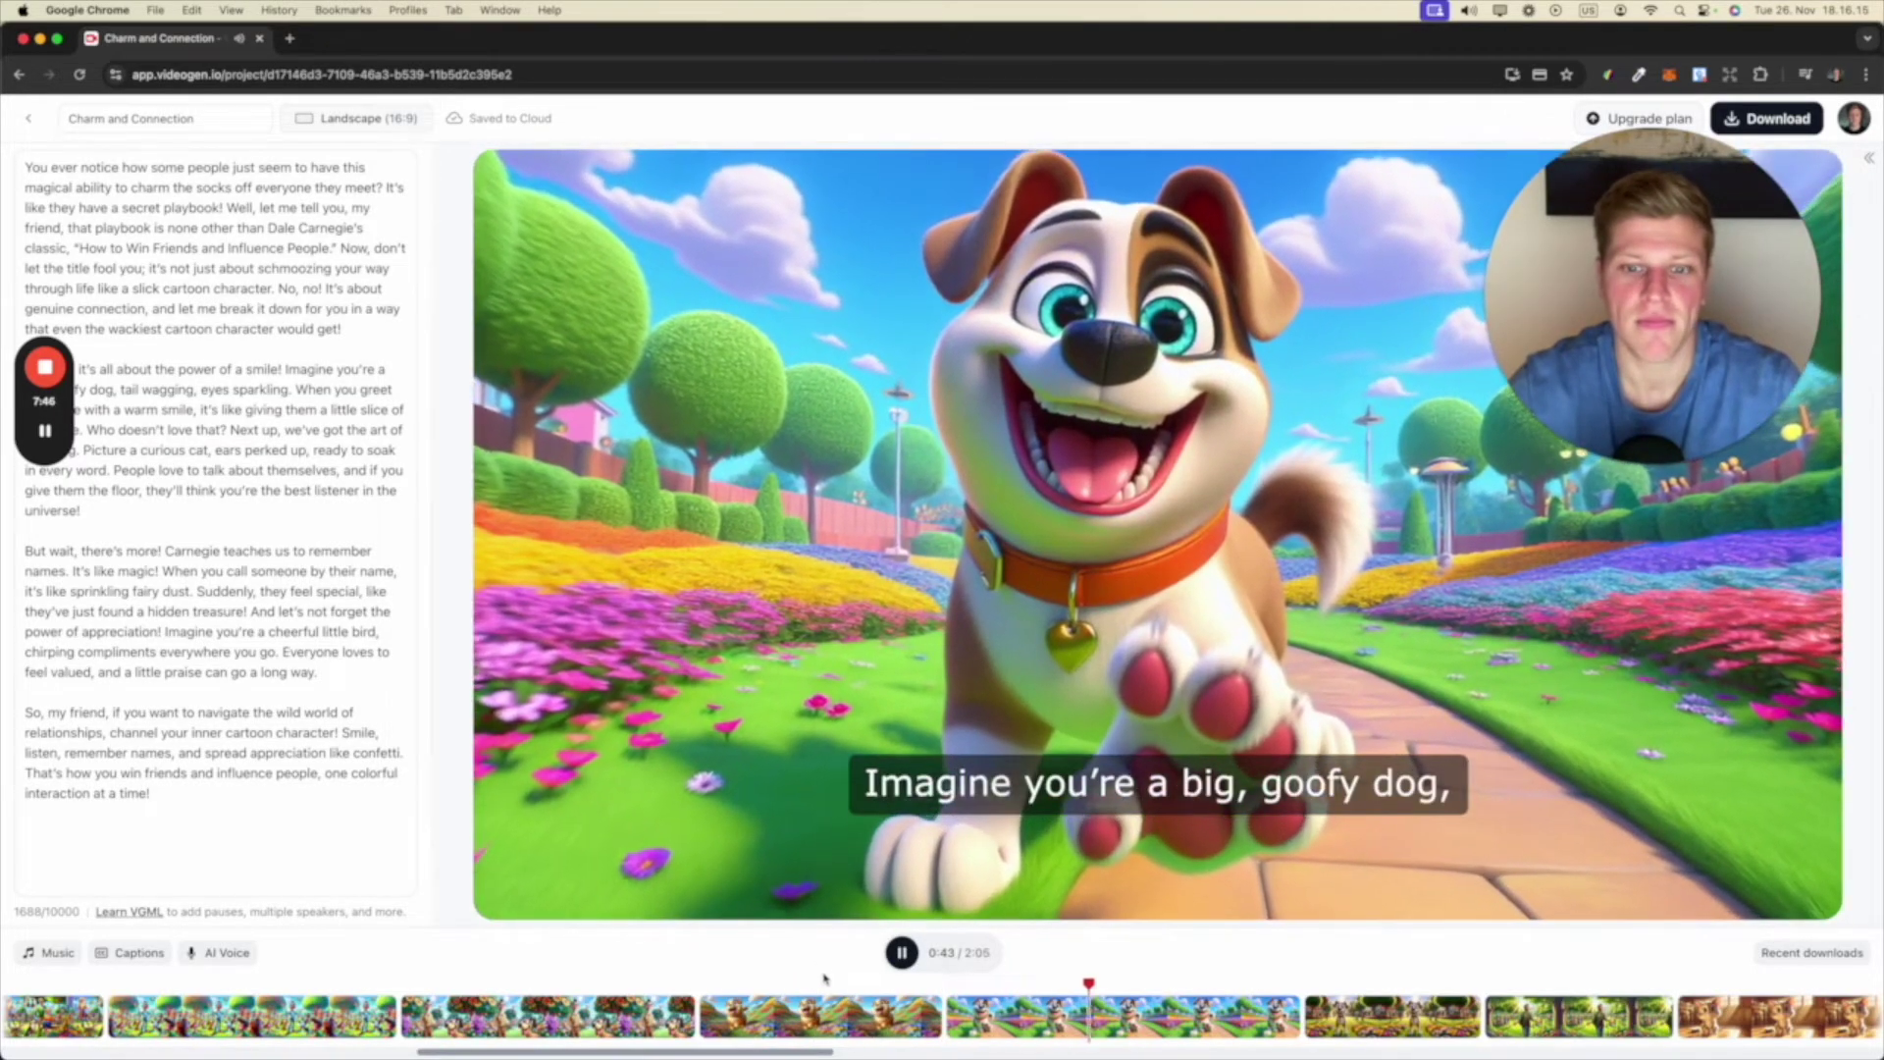
click(902, 953)
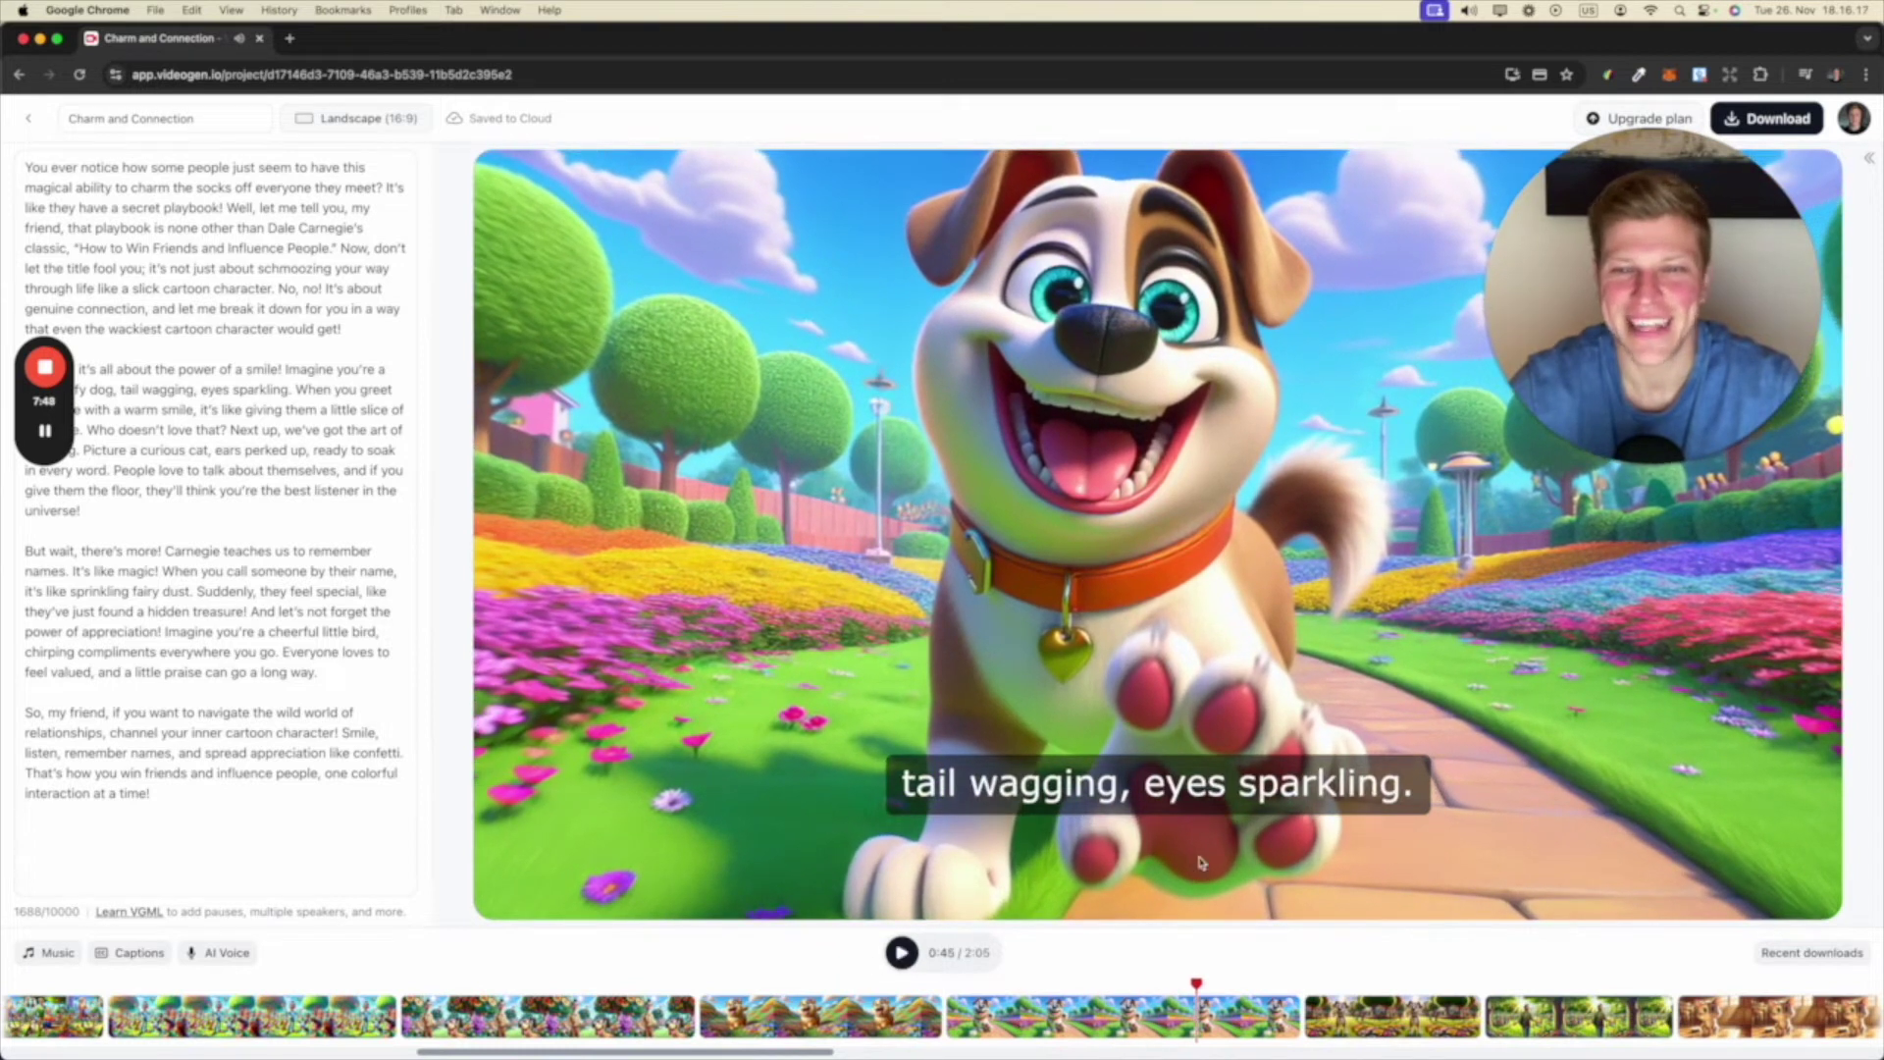
click(901, 953)
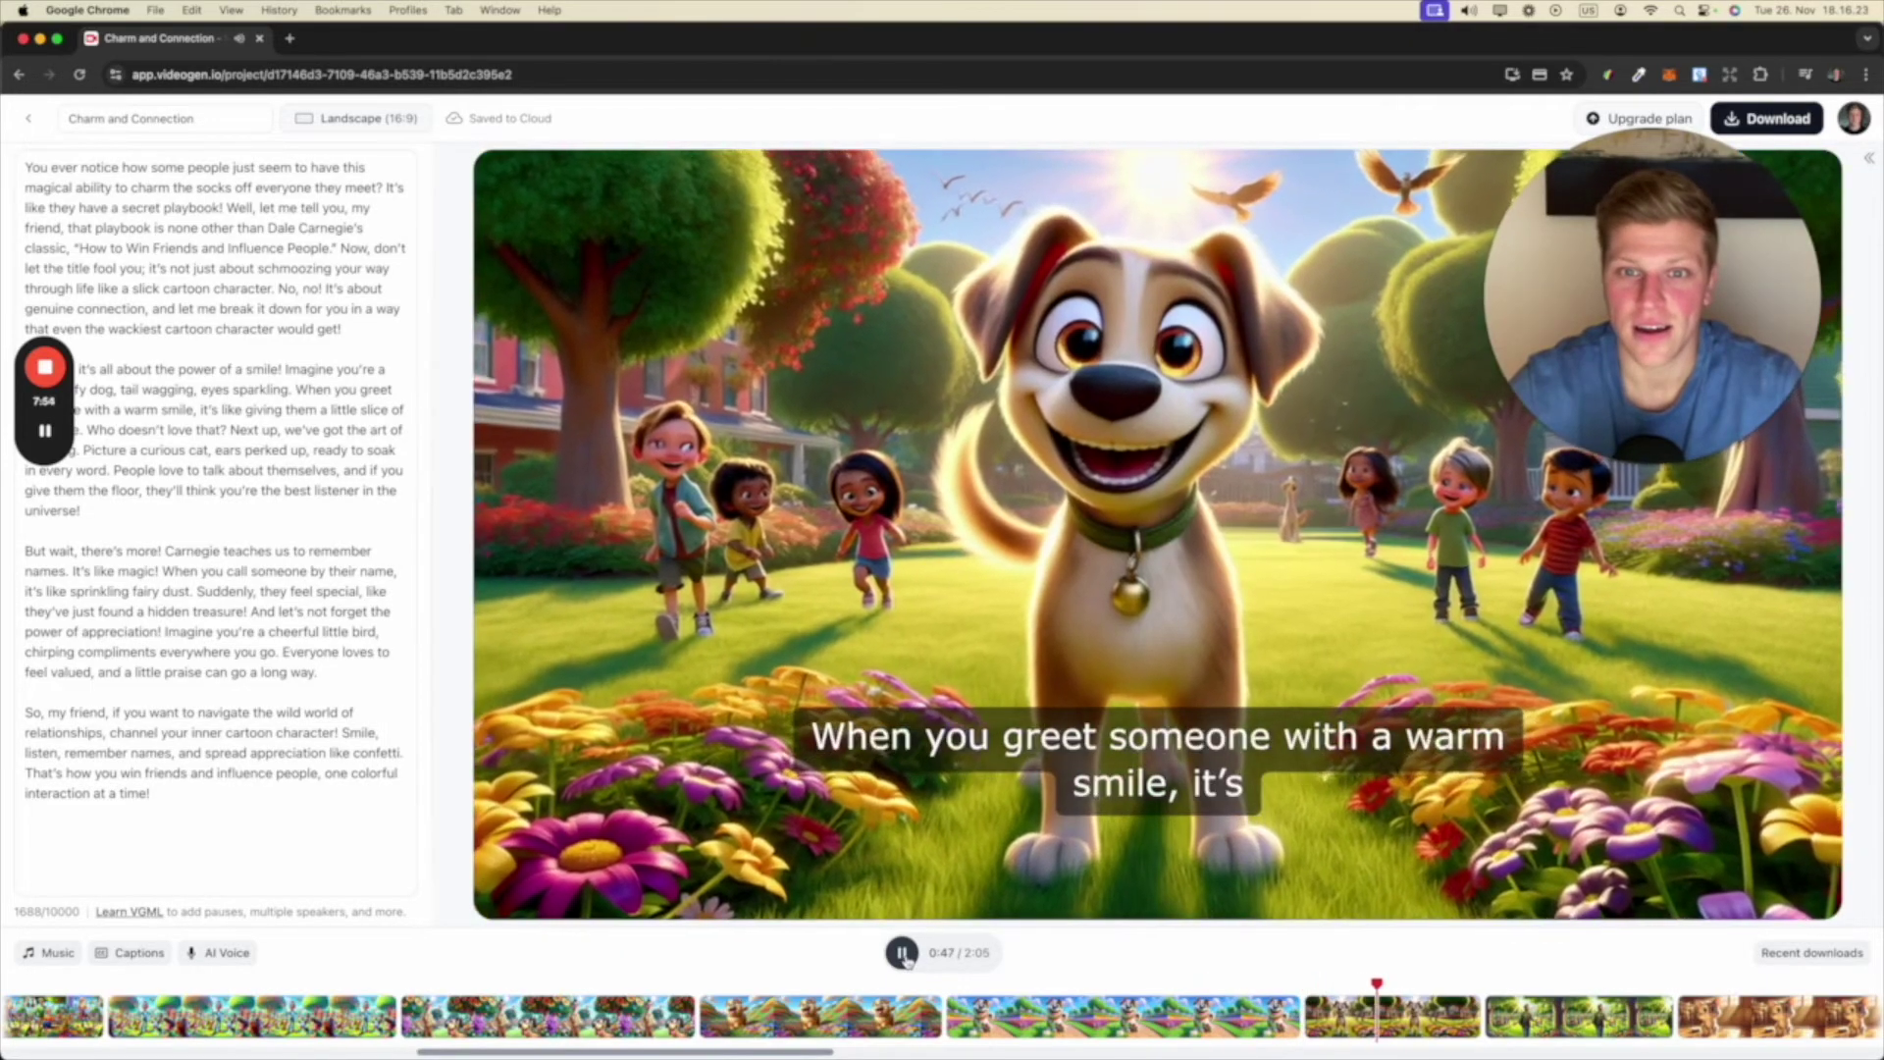
click(905, 957)
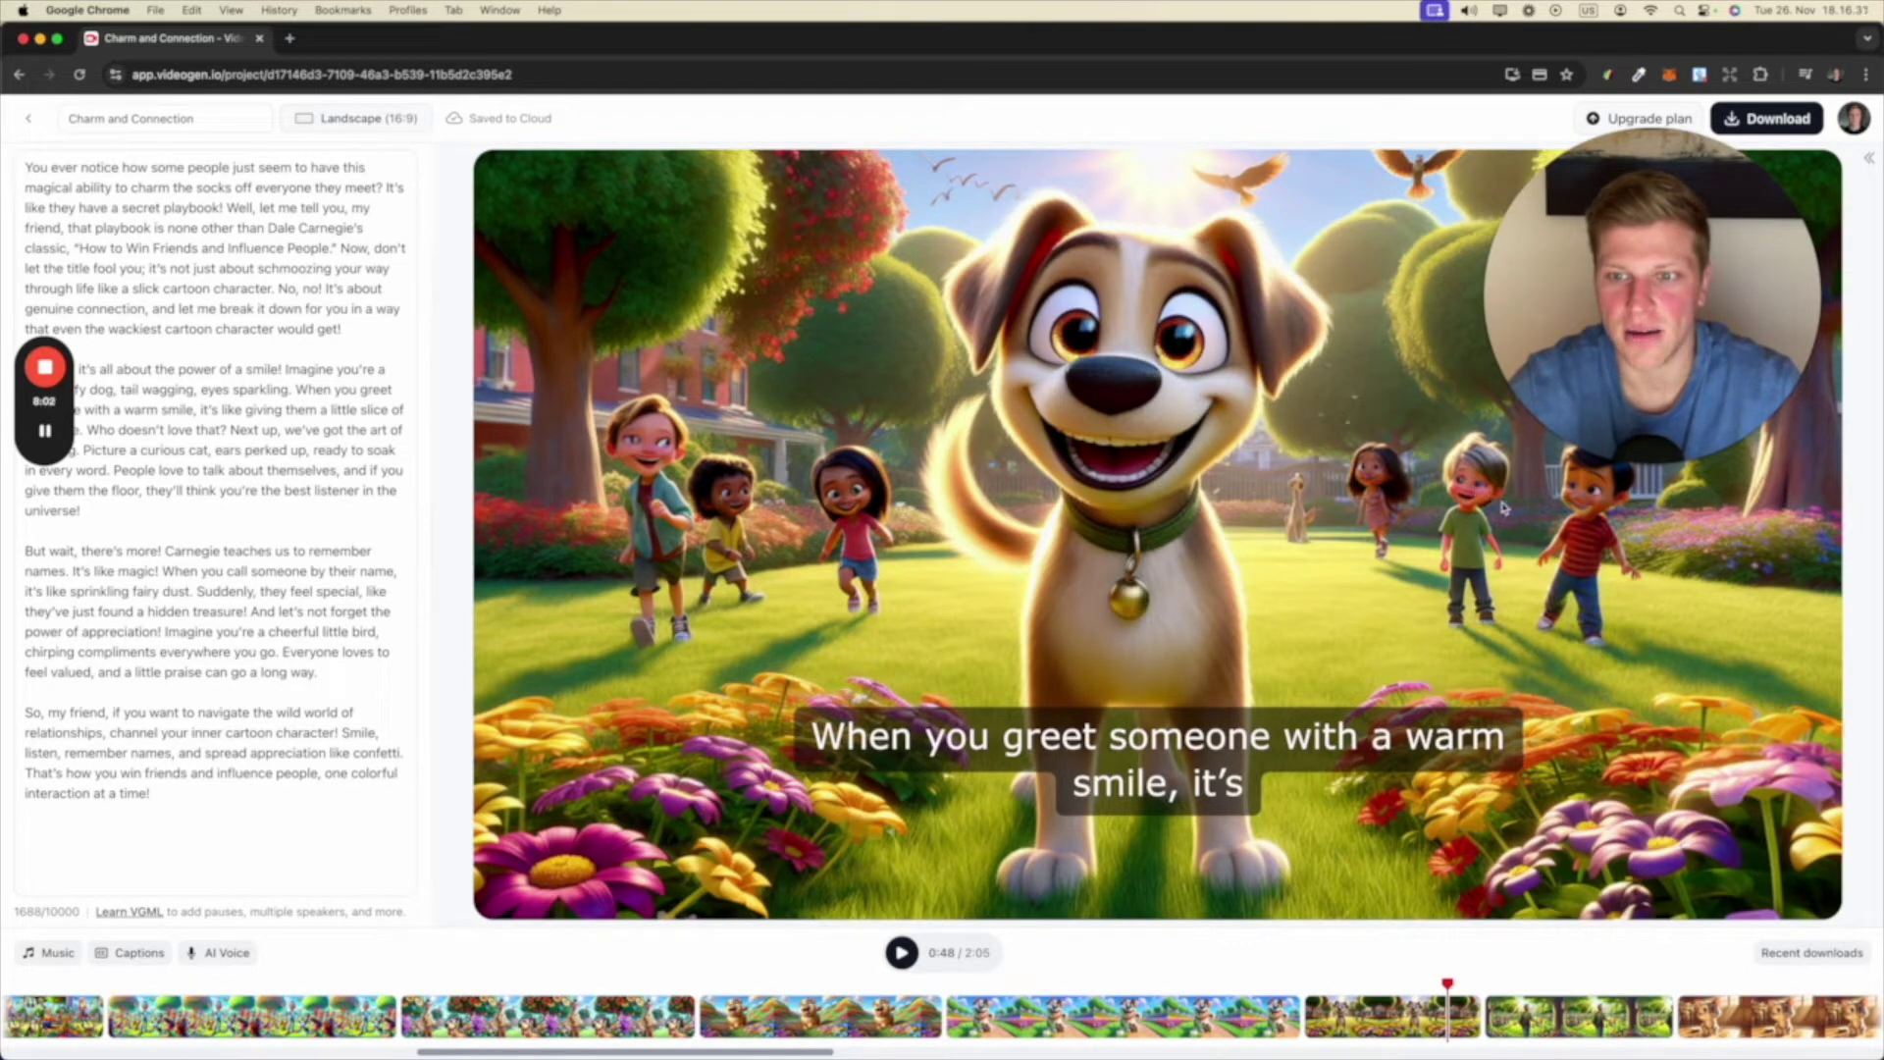
click(901, 952)
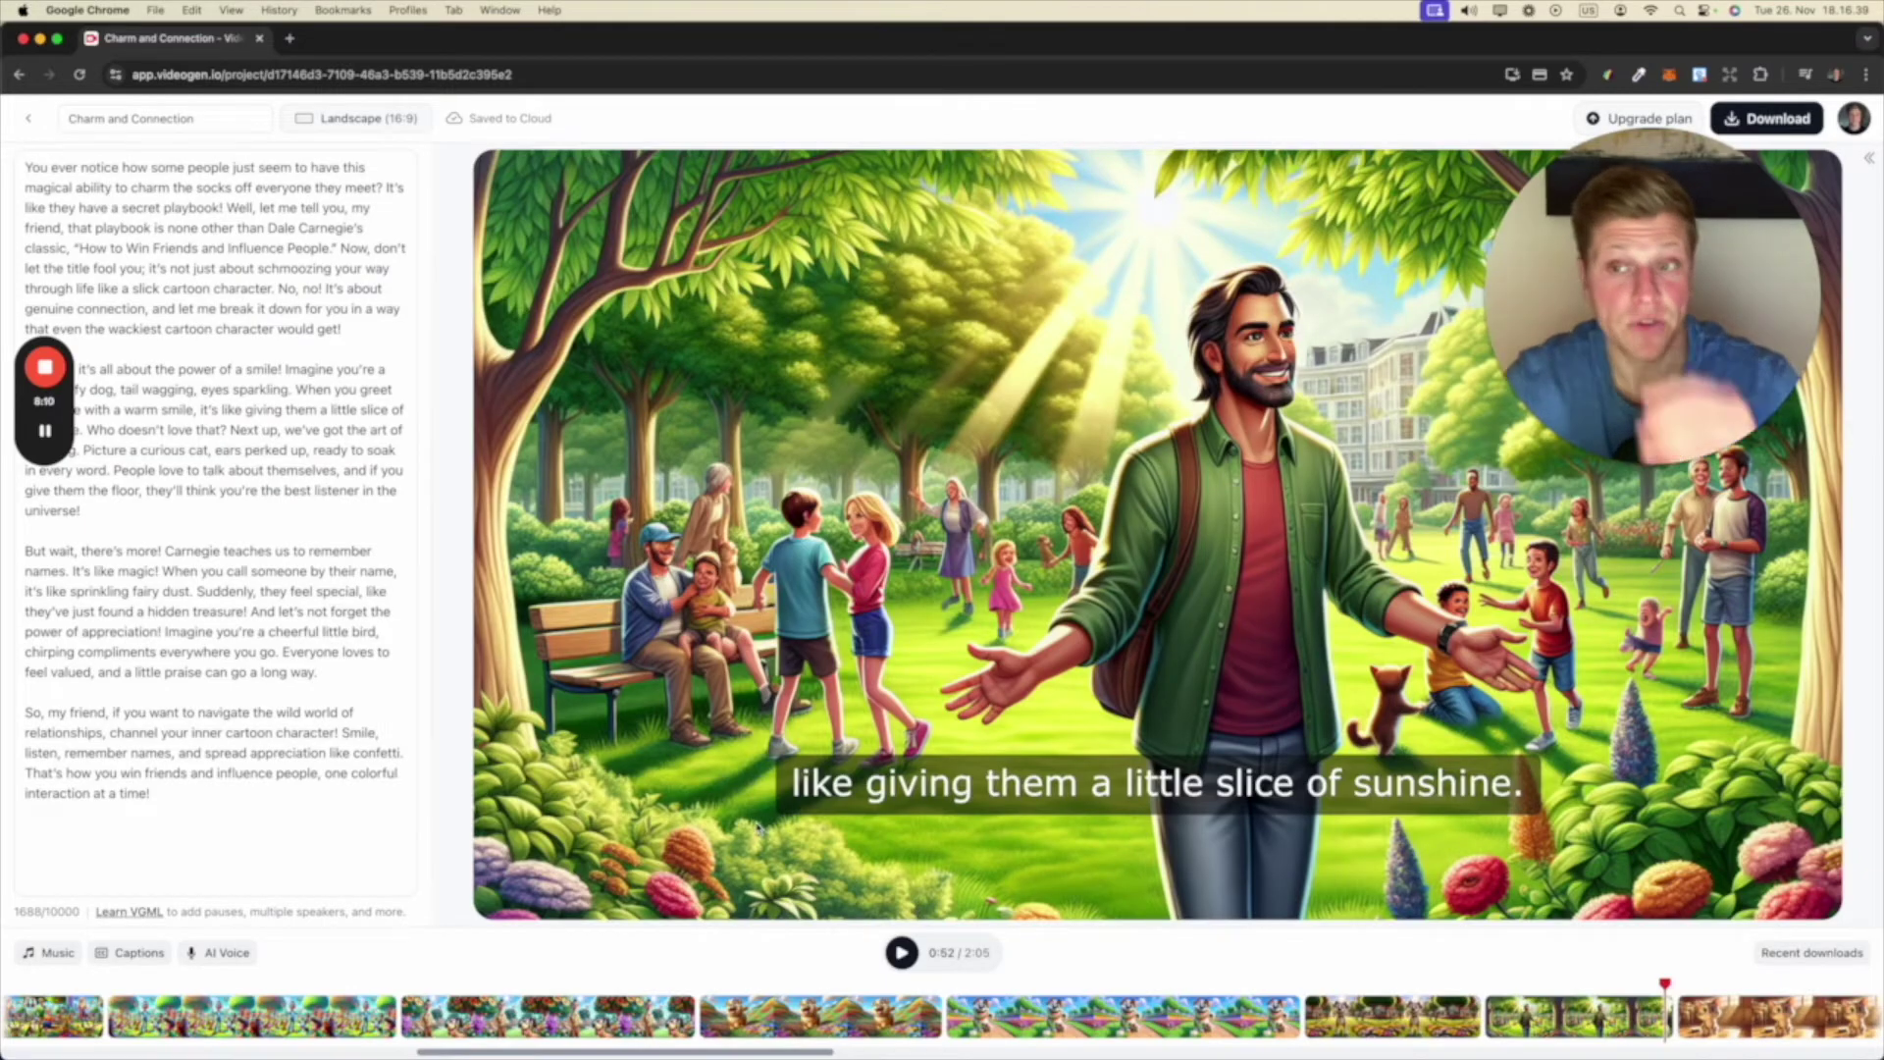
Step: Jump the preview to the 1:25 fairy scene and open the Music library
double_click(962, 952)
drag(832, 1052, 1525, 1053)
click(817, 1020)
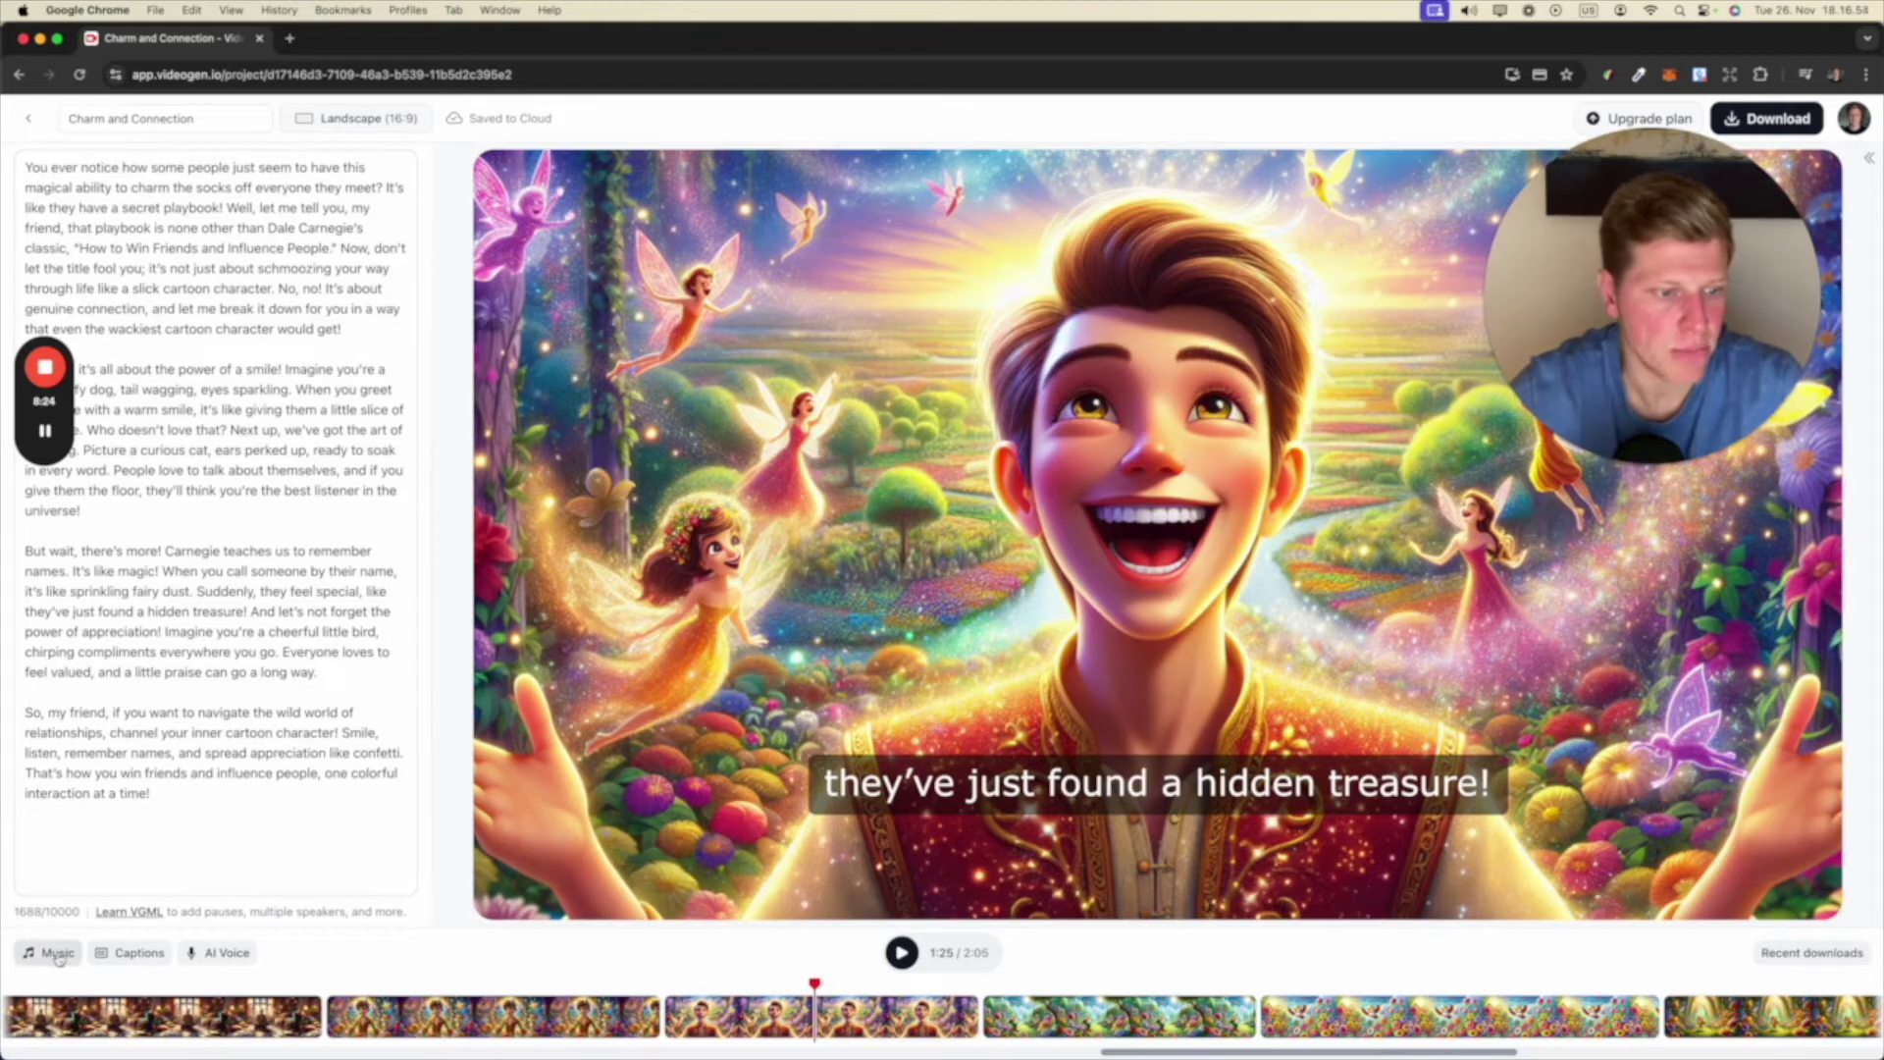
click(58, 955)
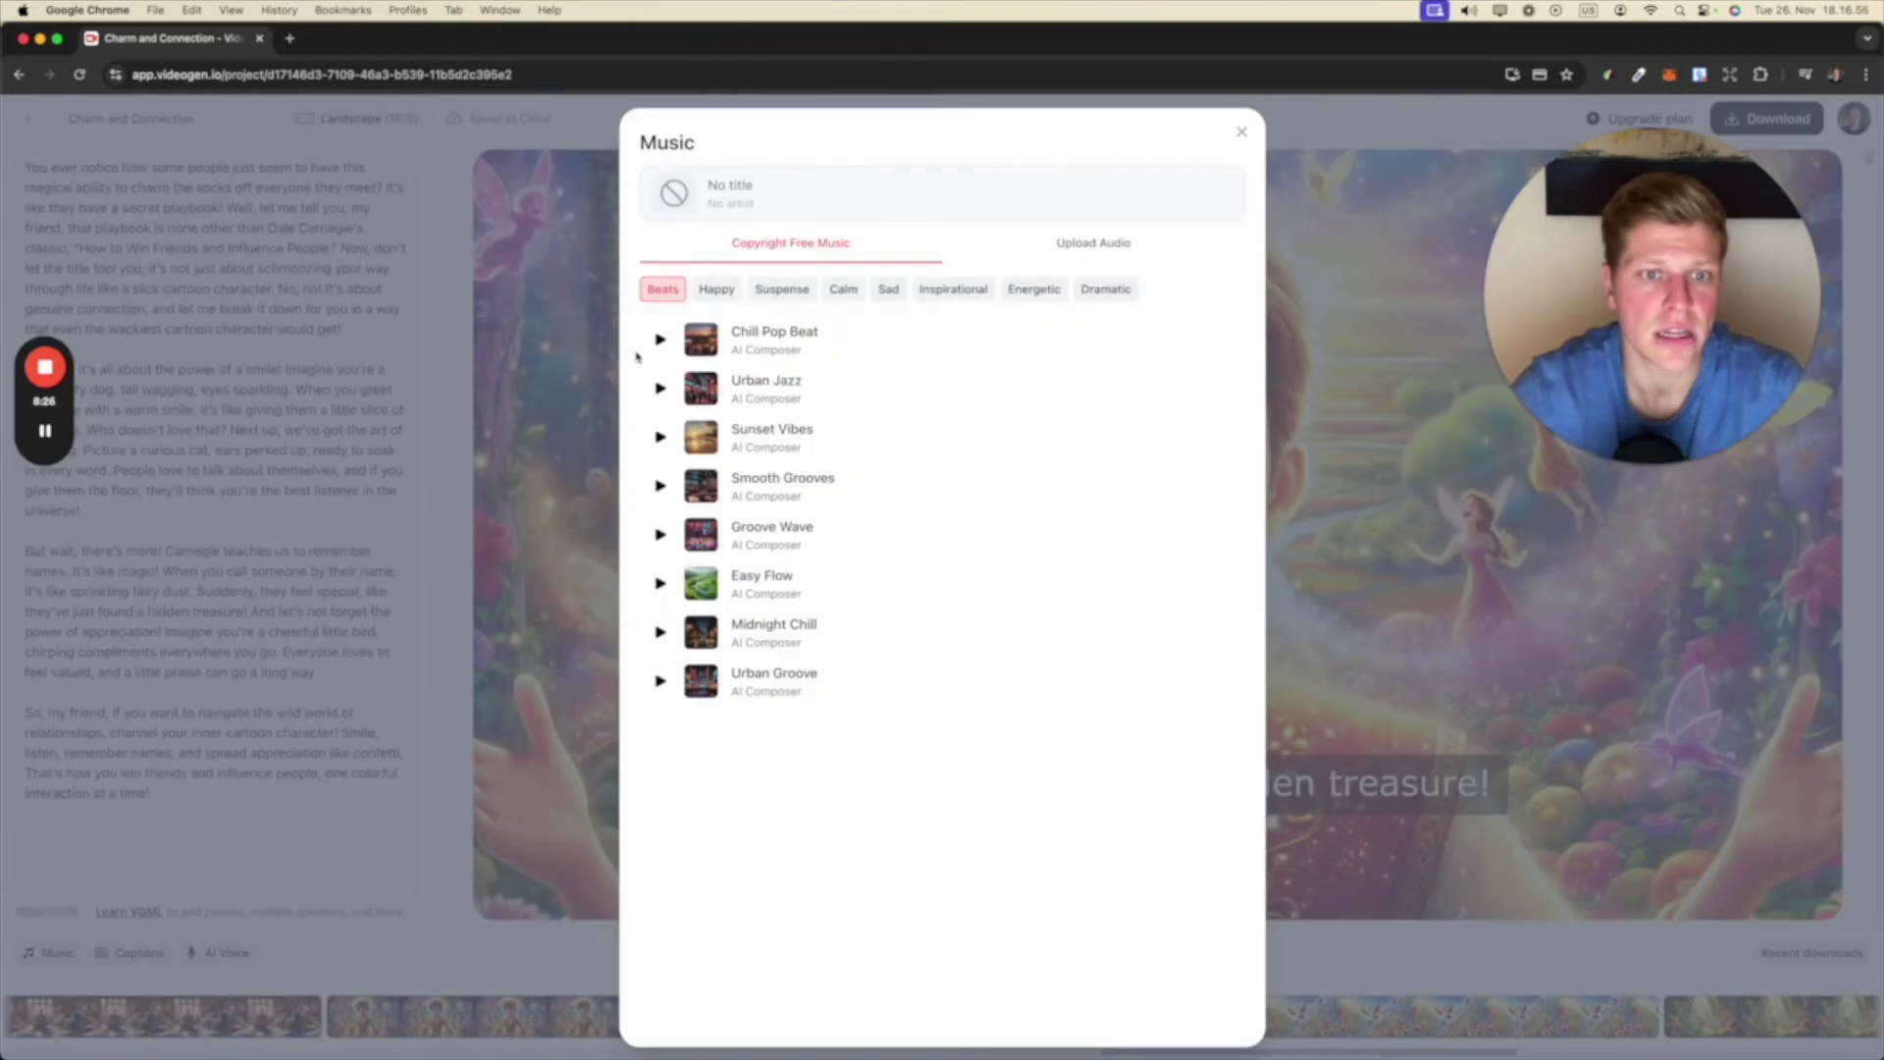
Step: Audition Chill Pop Beat, Urban Jazz and Sunset Vibes, pick Urban Jazz, then remove it
click(660, 340)
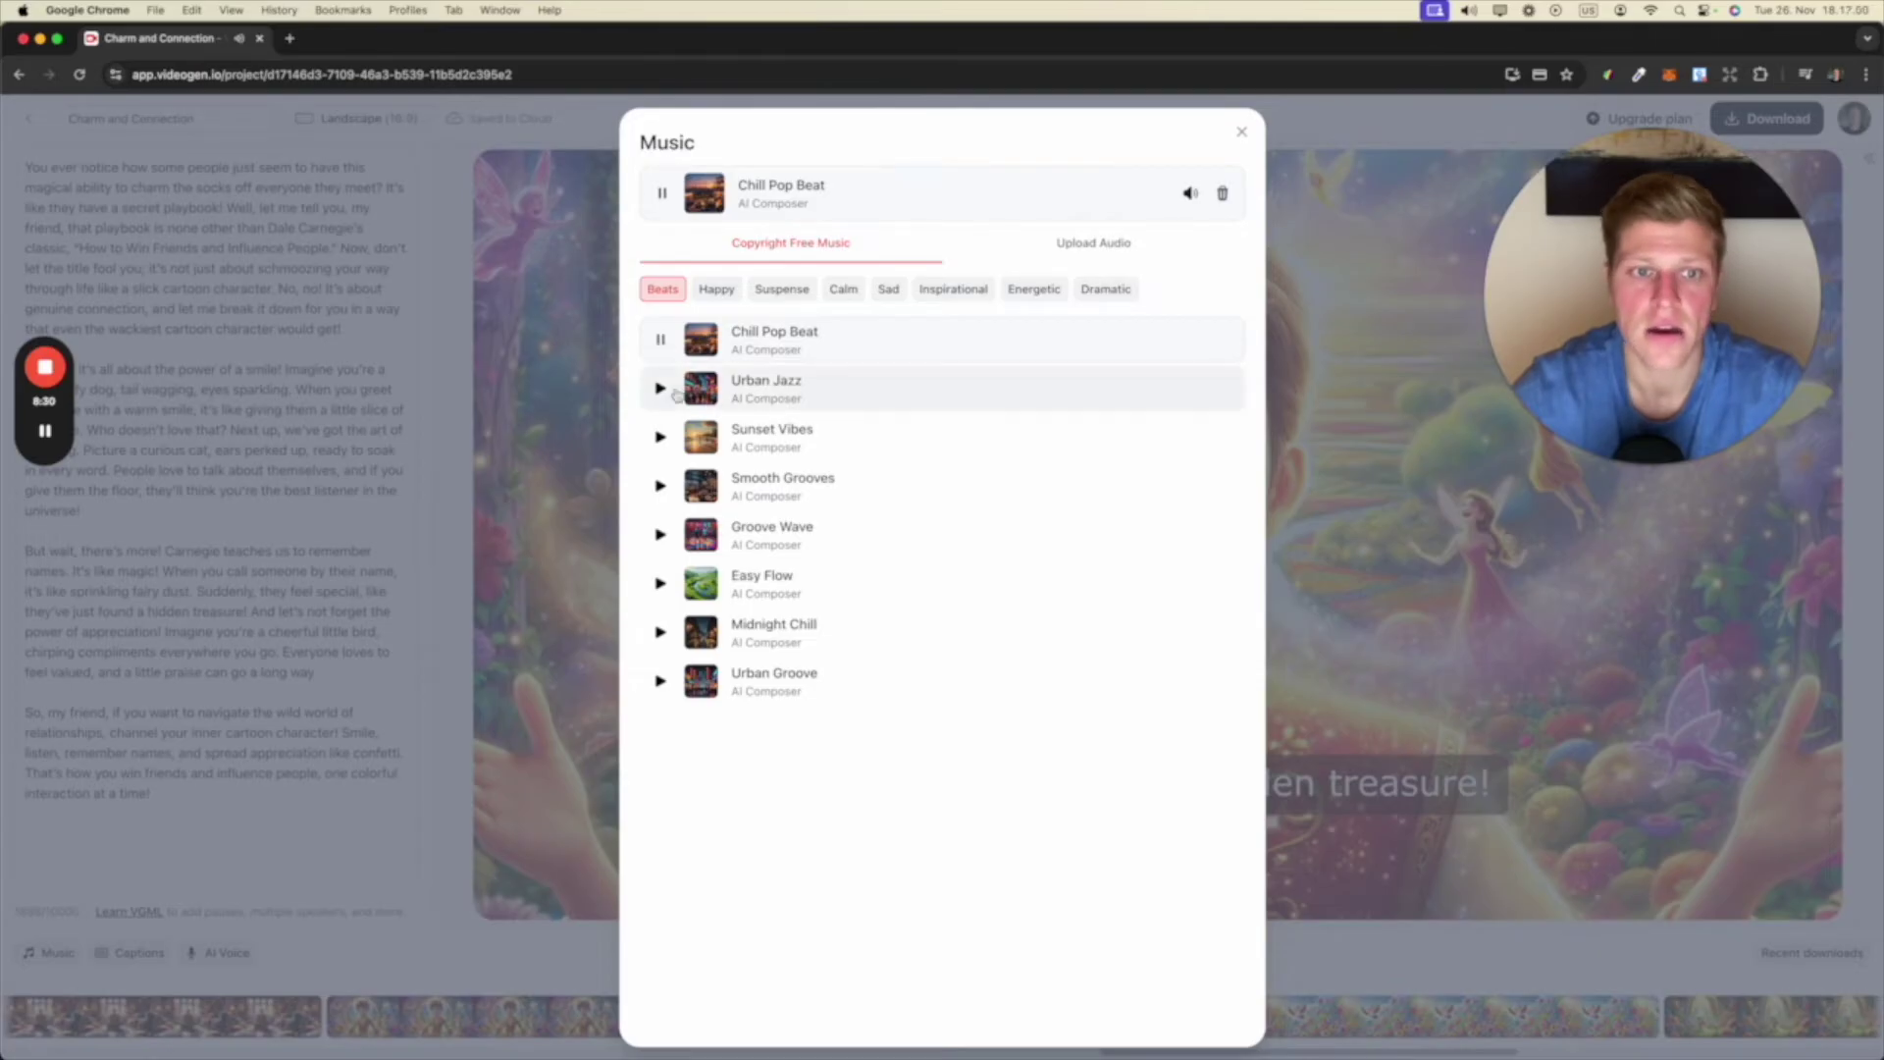
click(660, 389)
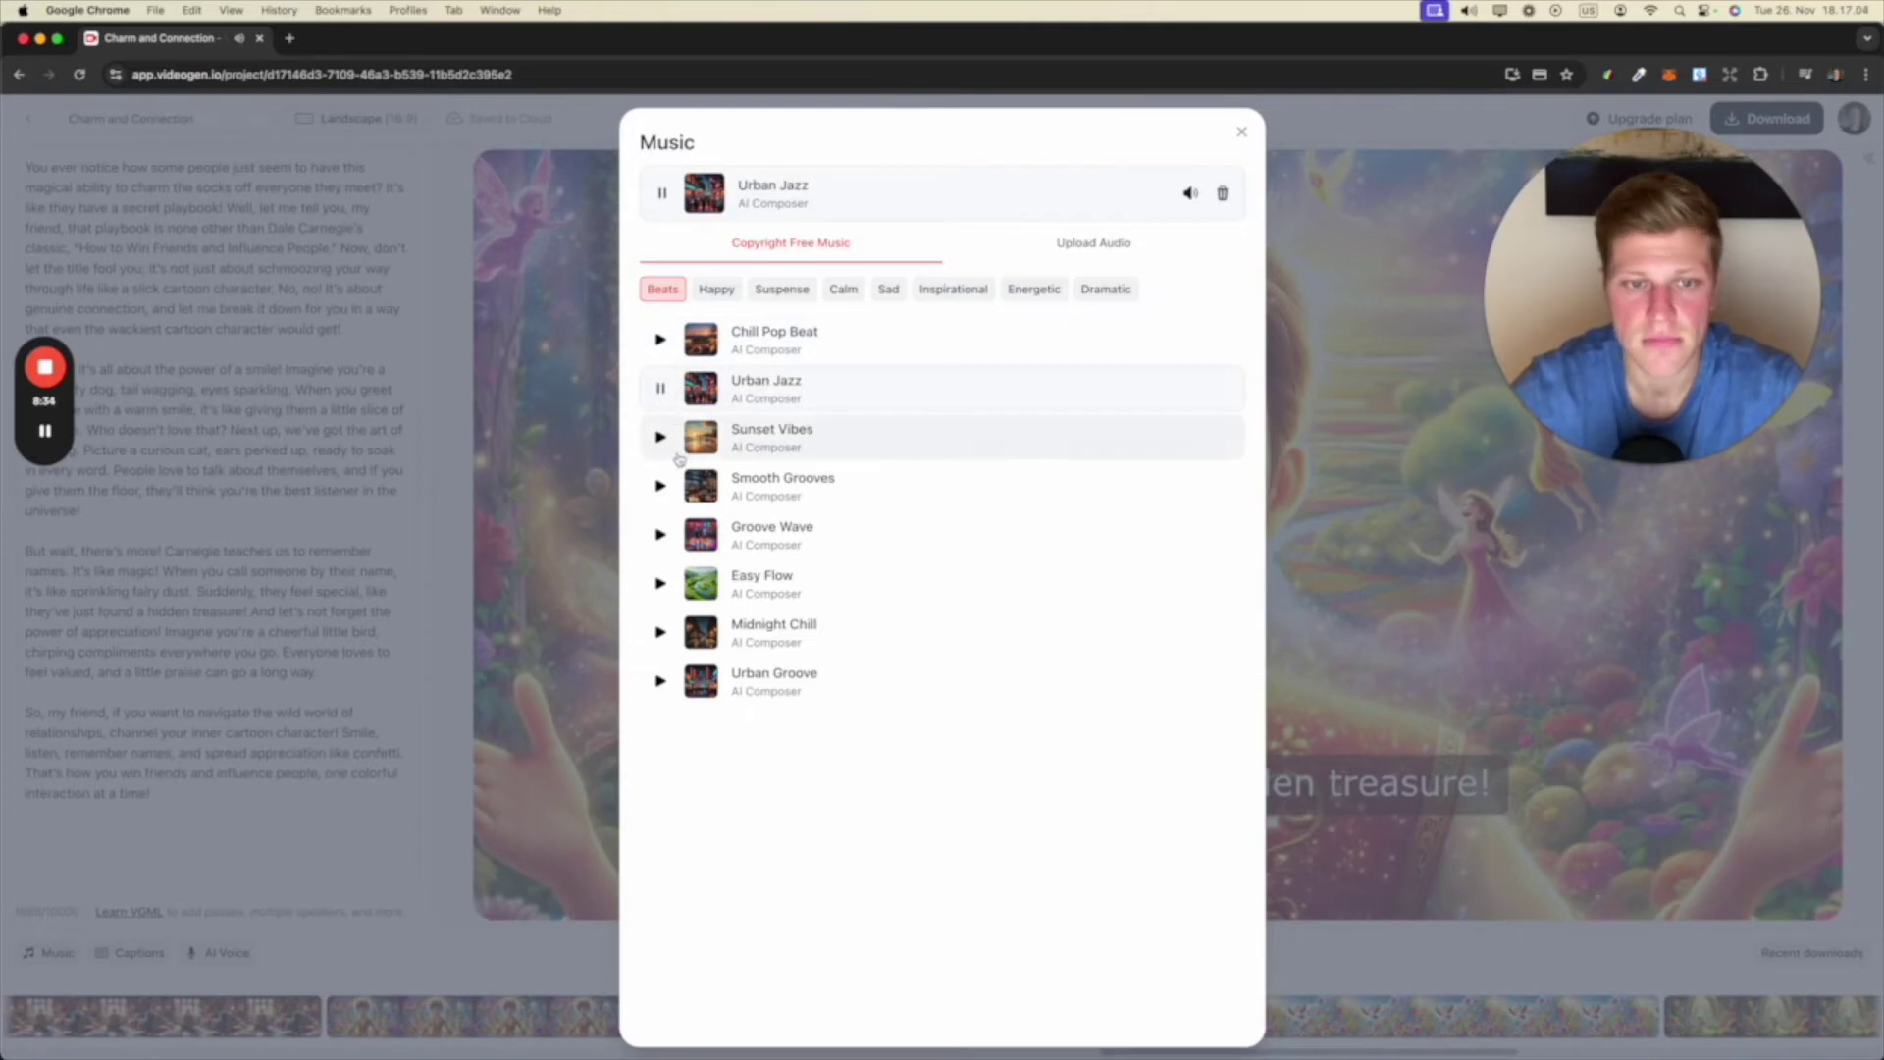
click(661, 438)
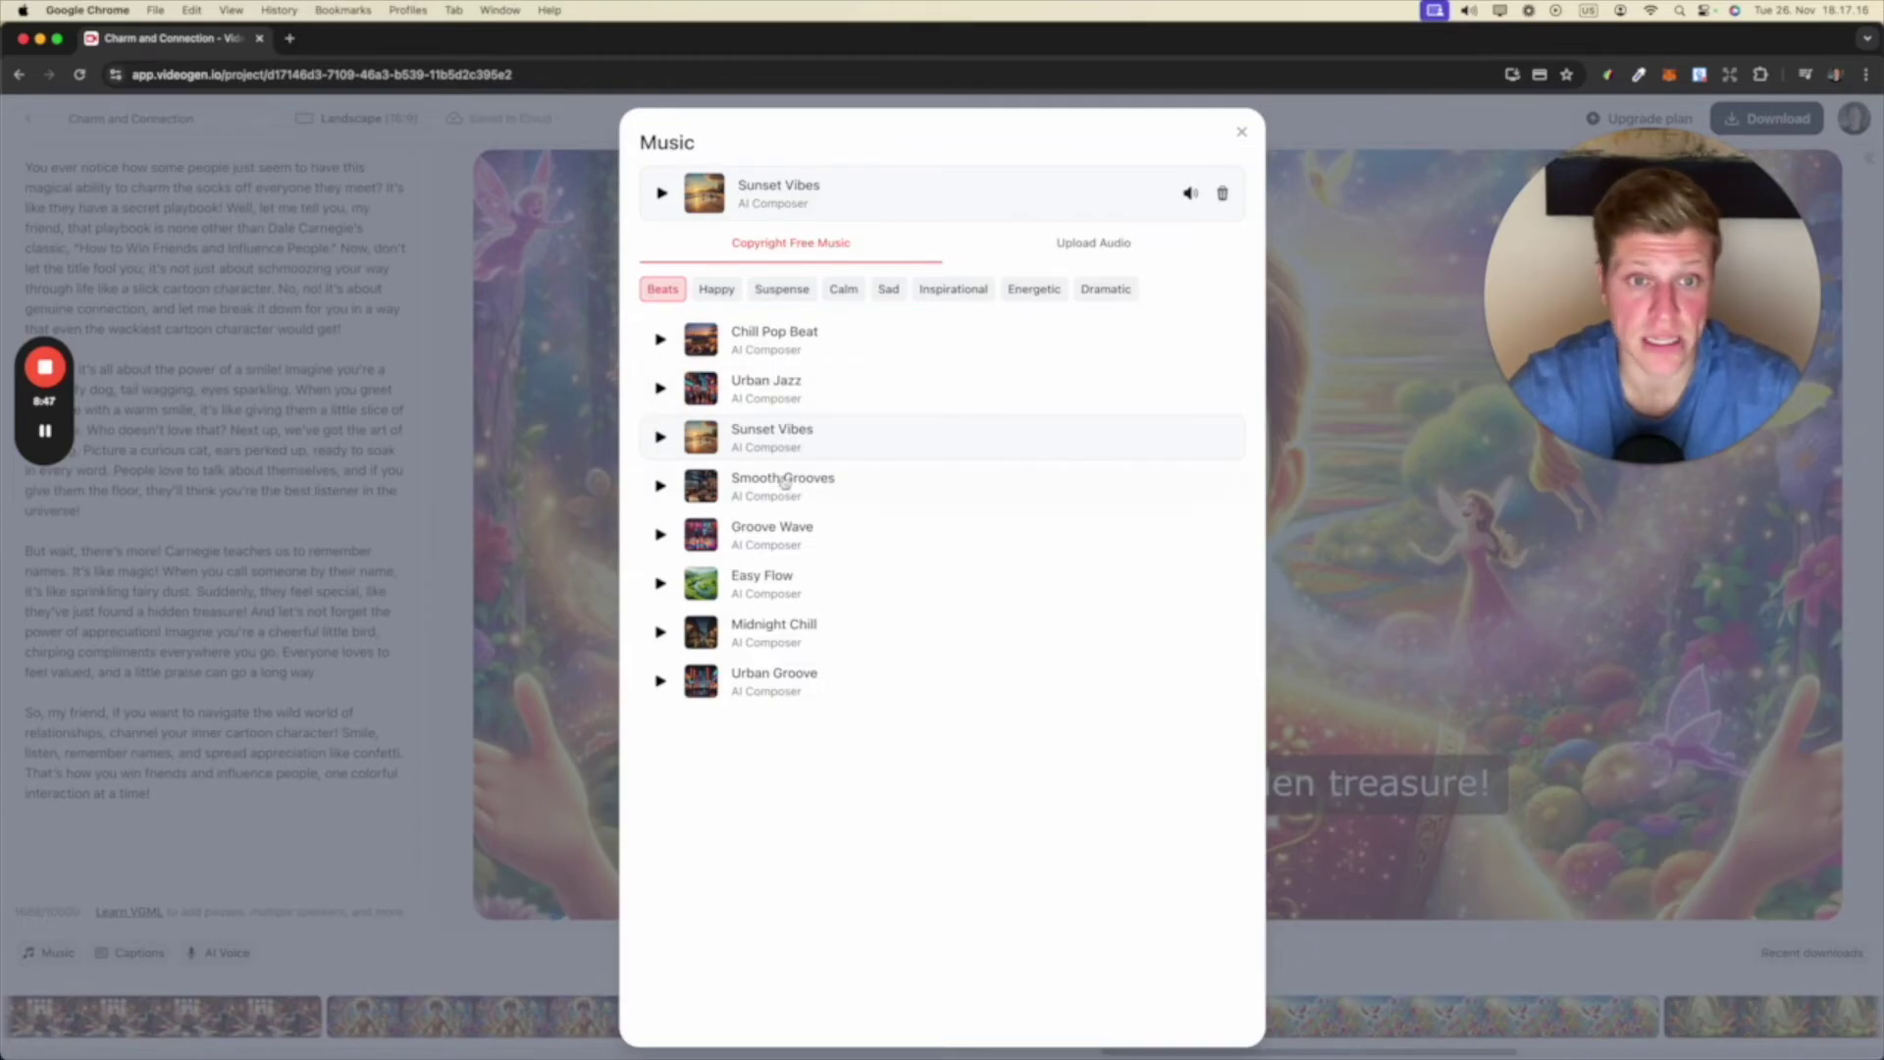
click(780, 393)
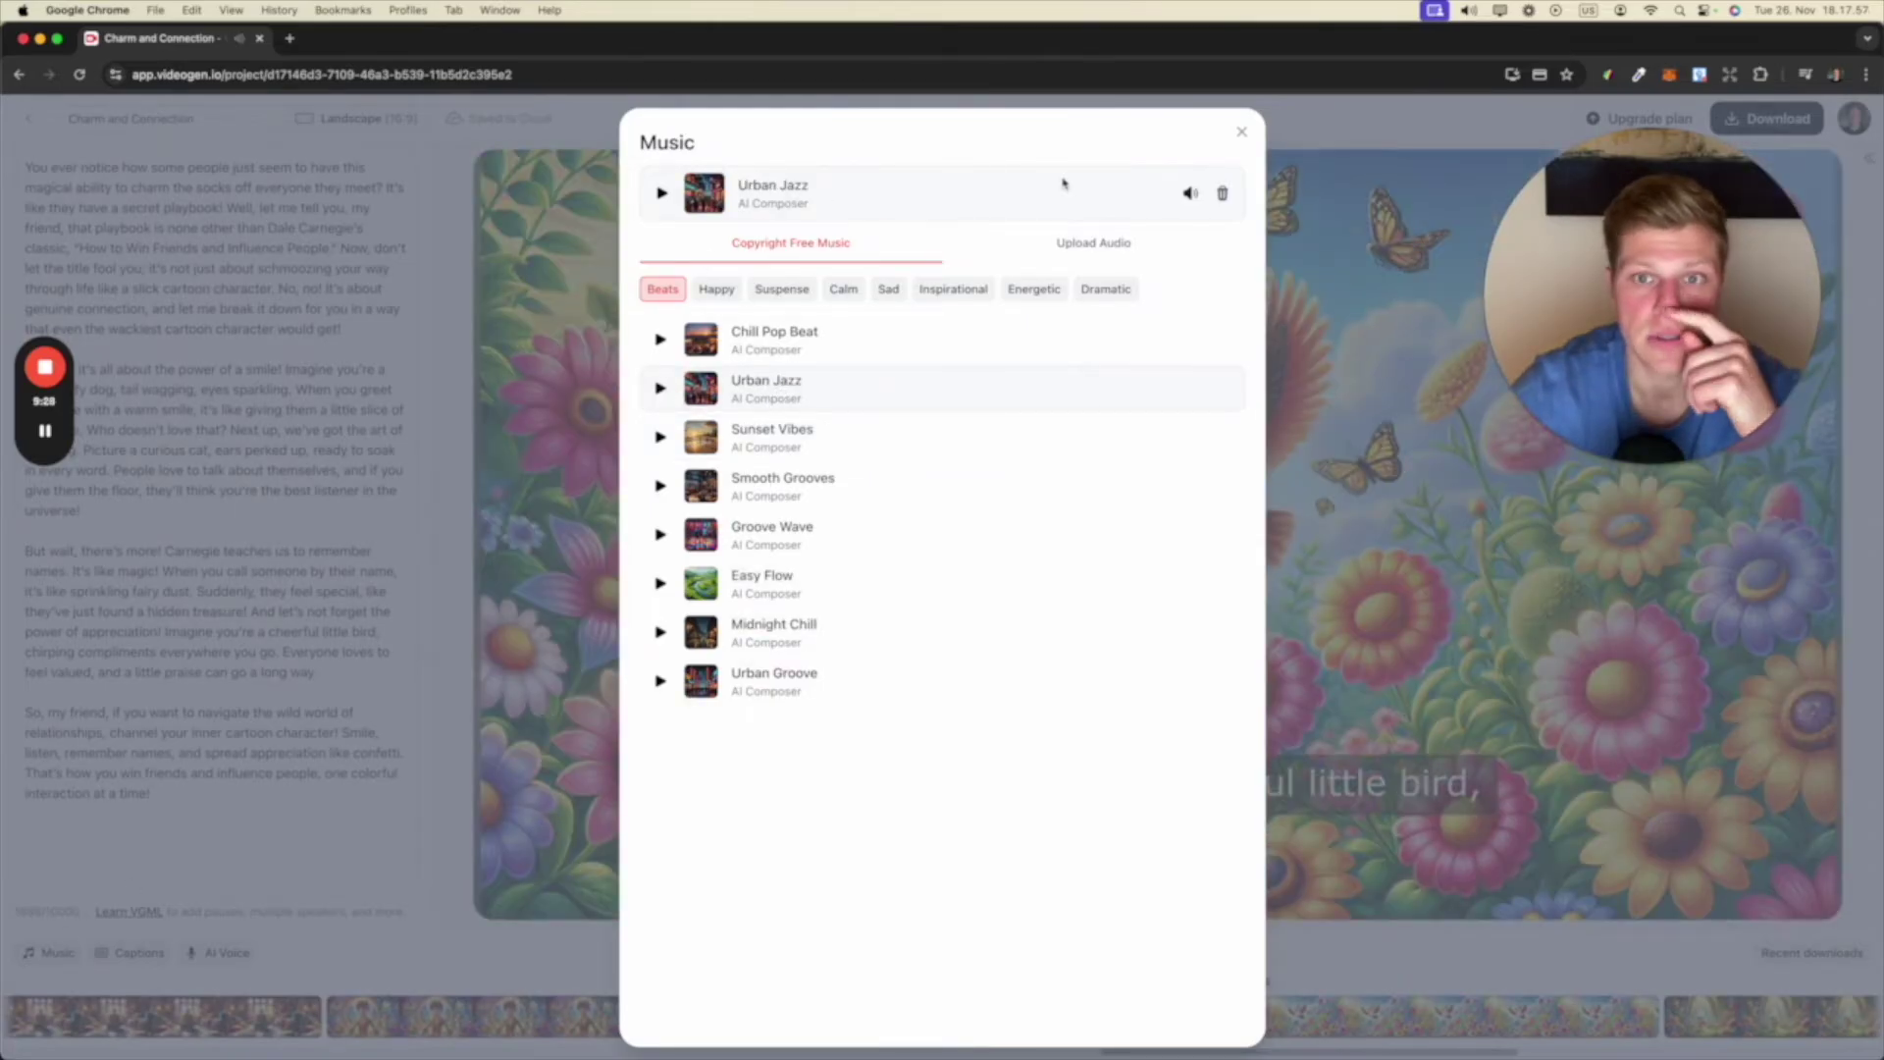
click(1223, 196)
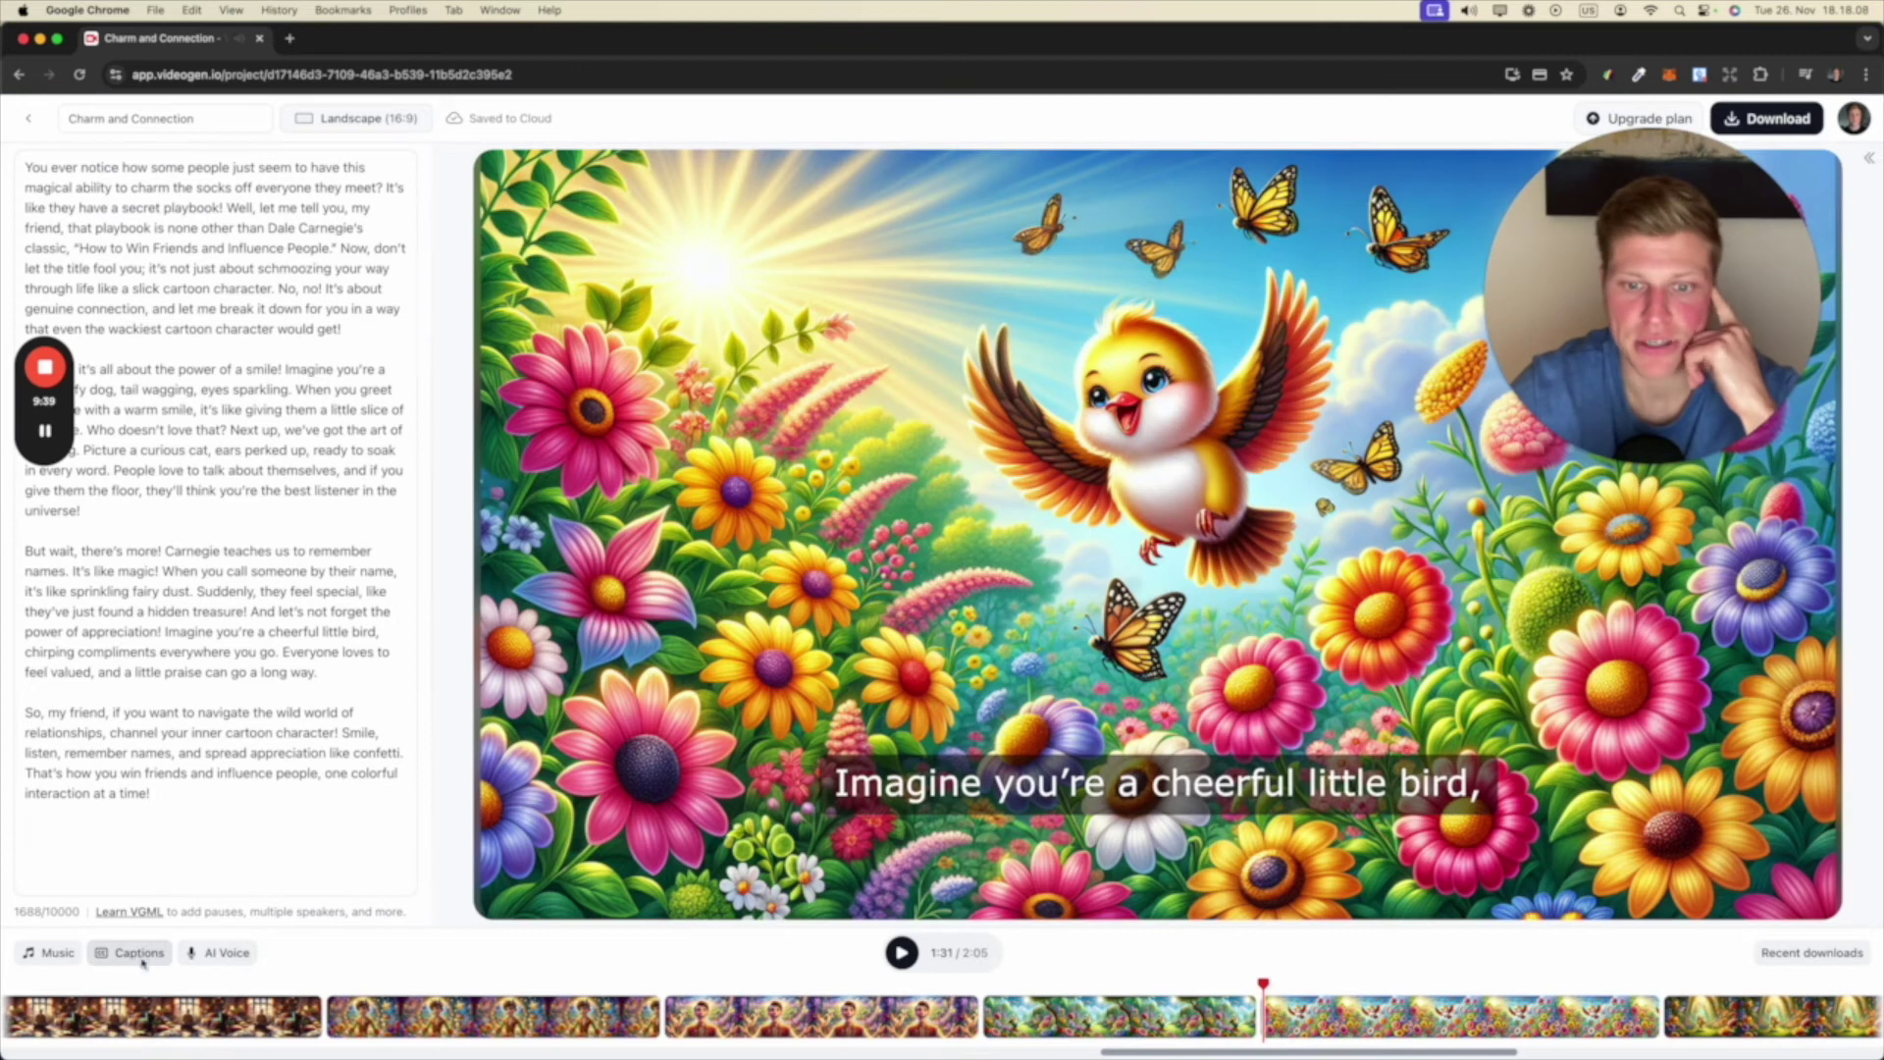
click(139, 955)
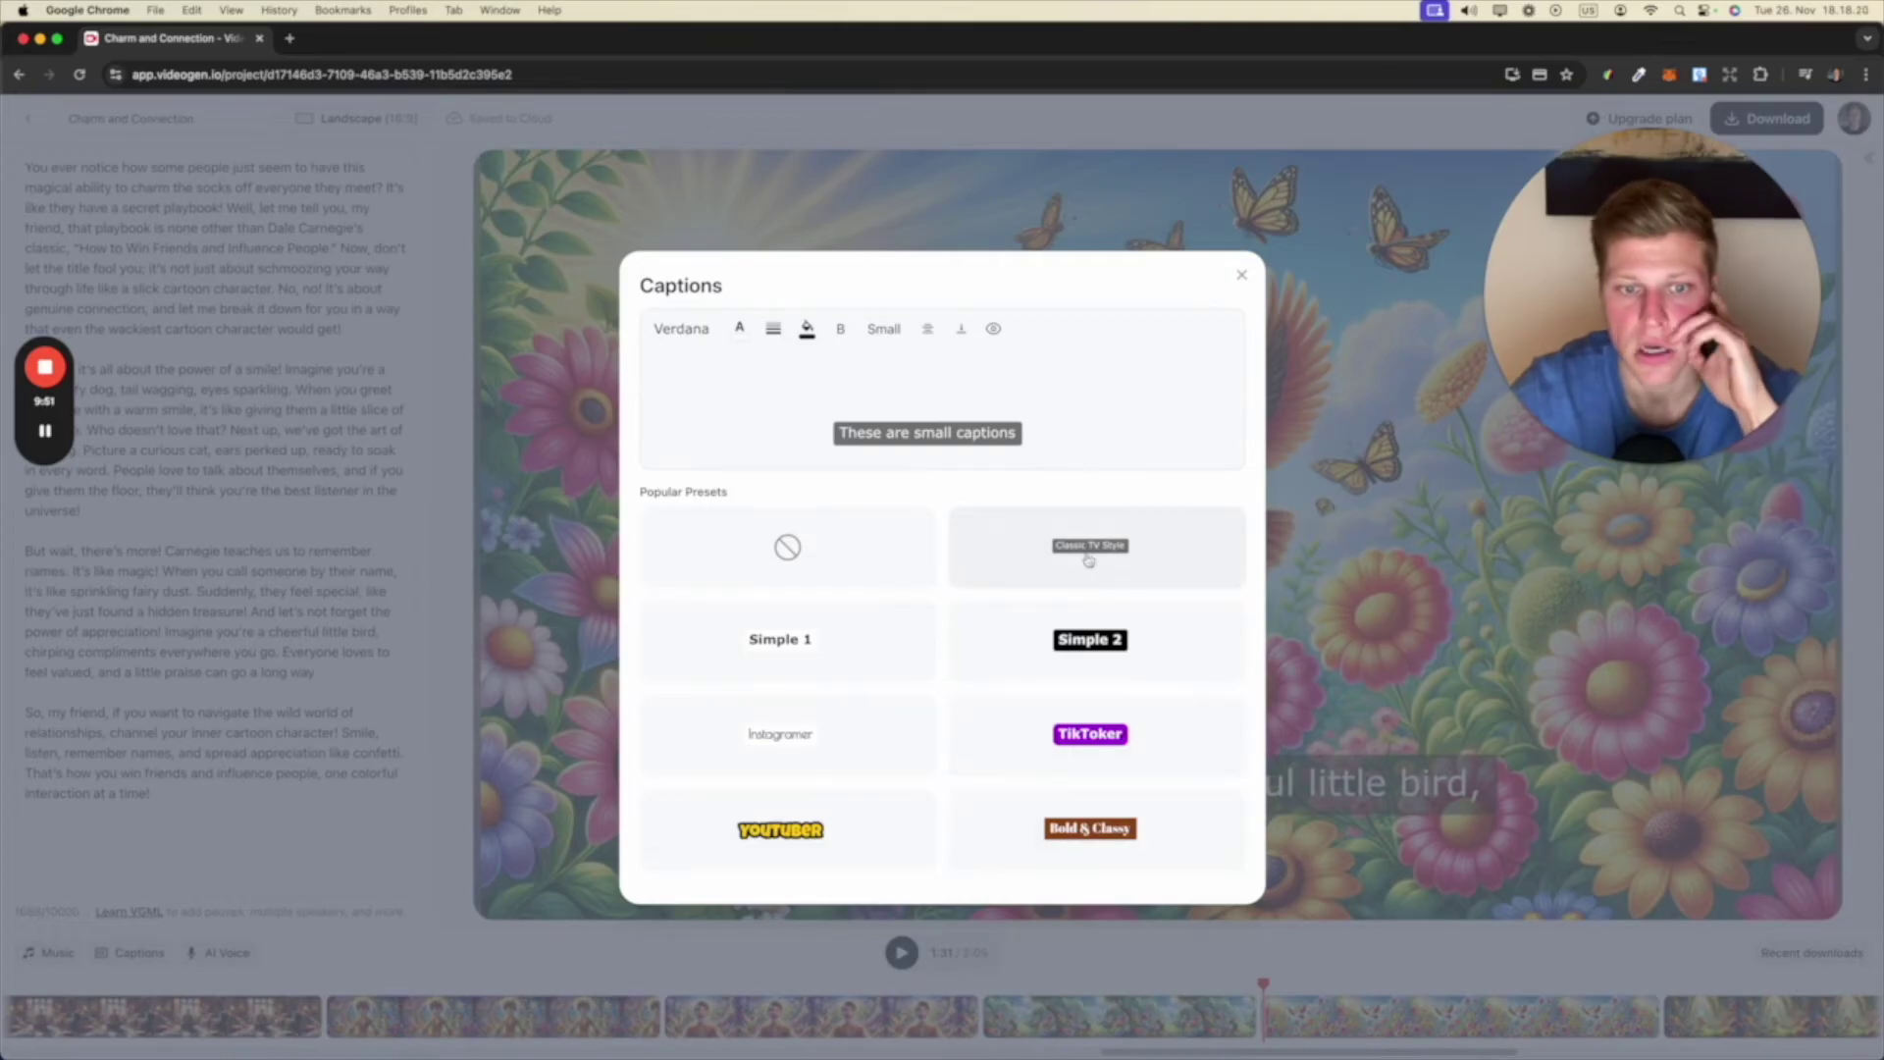
click(850, 739)
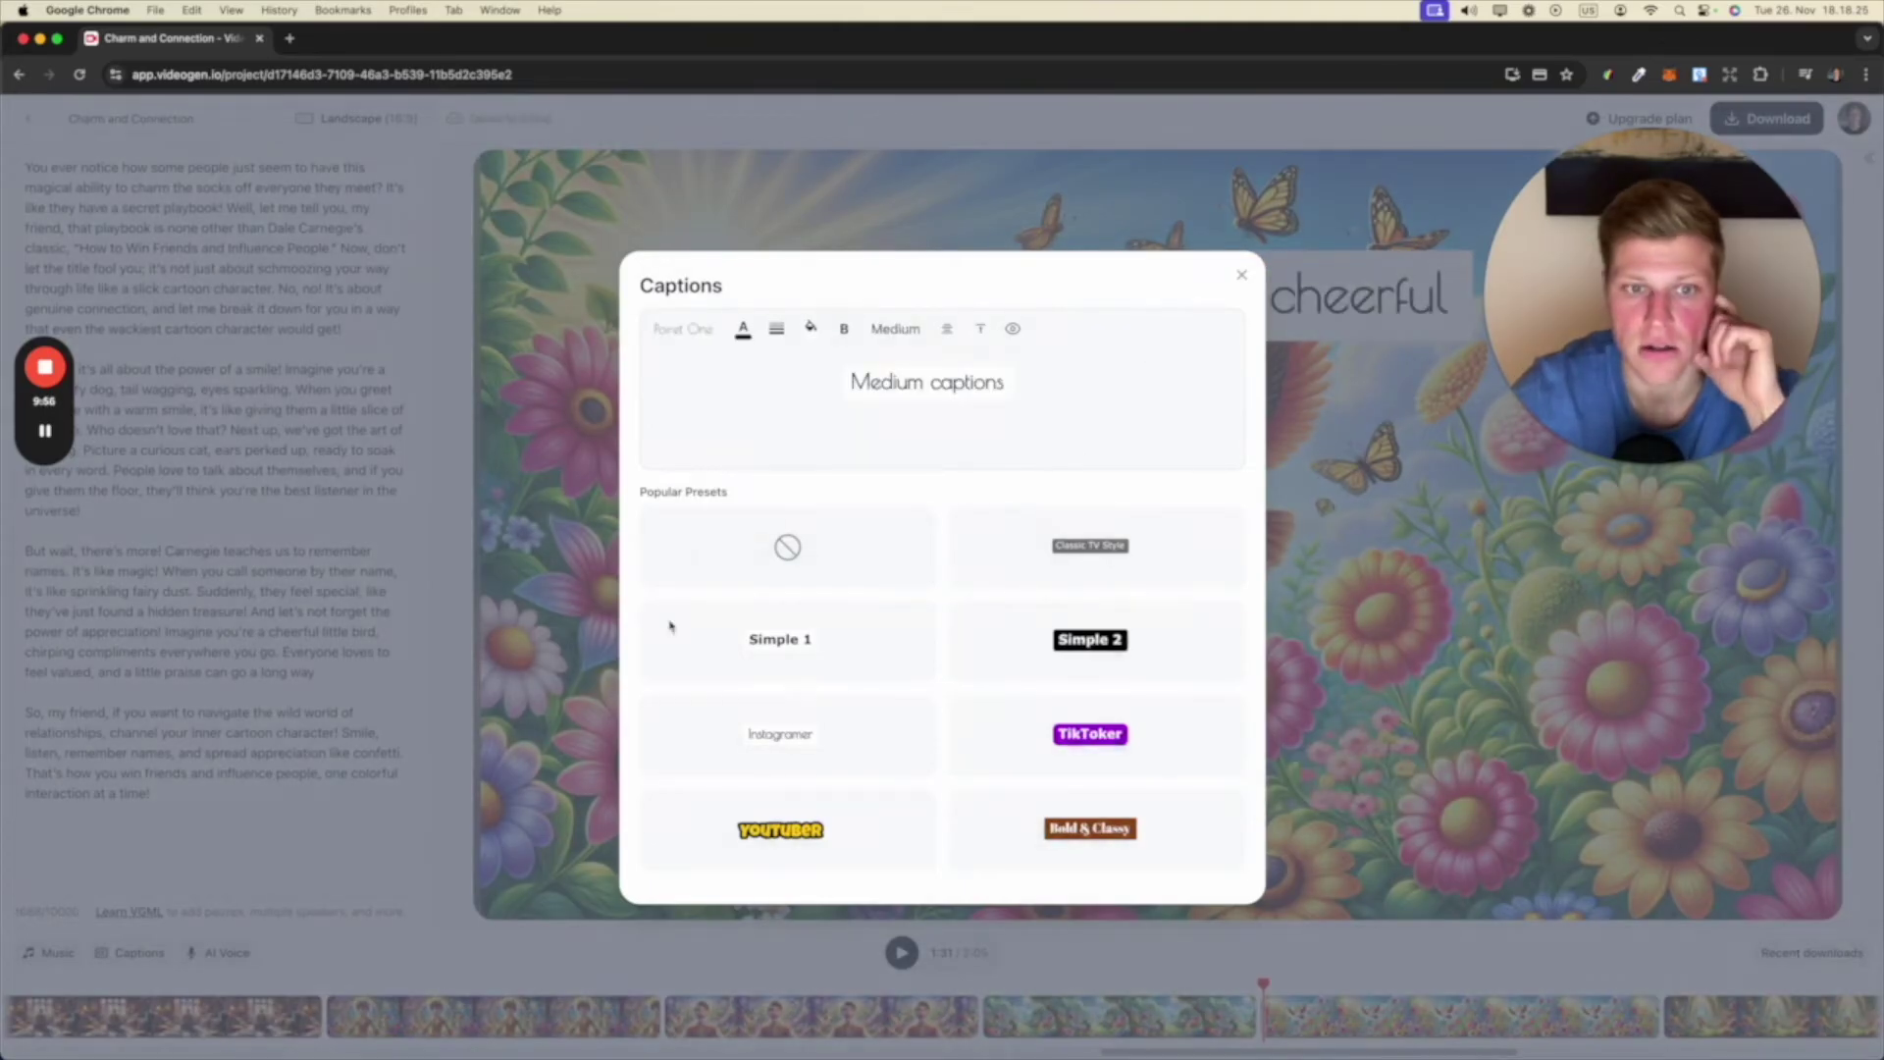
click(1175, 556)
click(1240, 276)
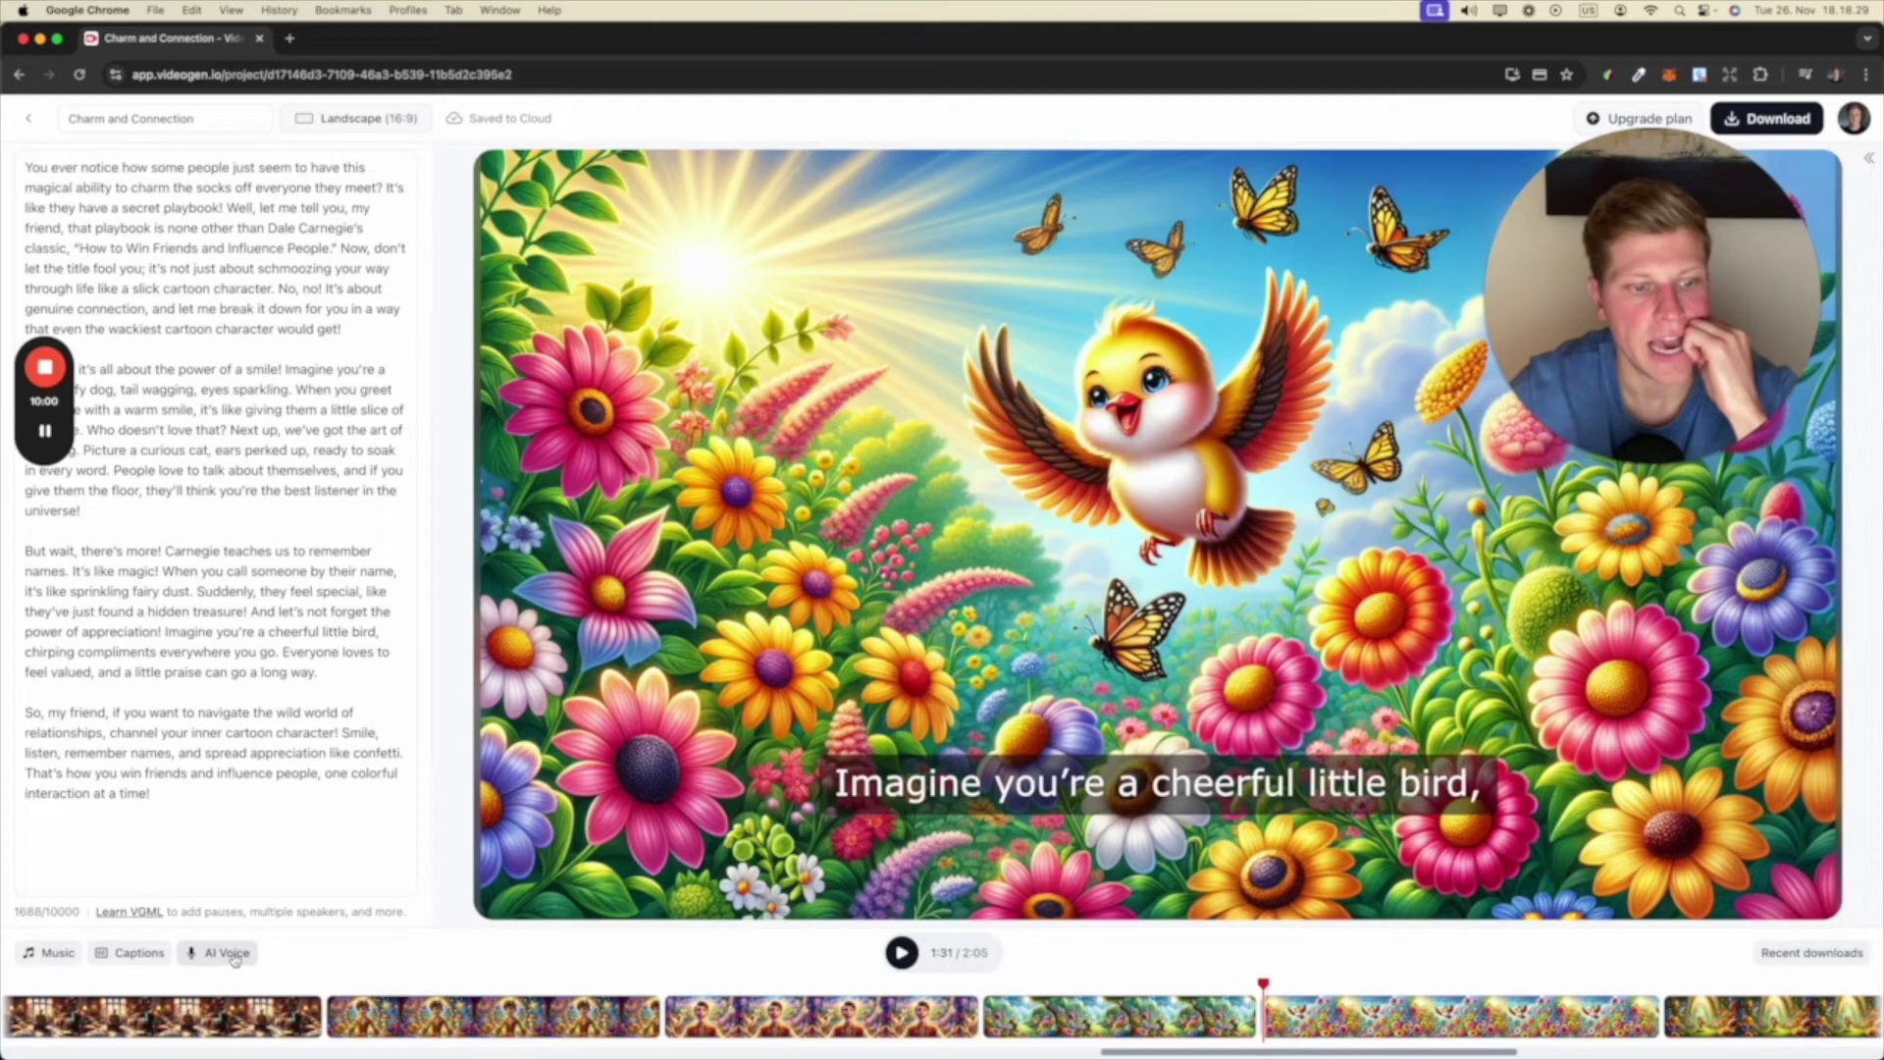
click(225, 953)
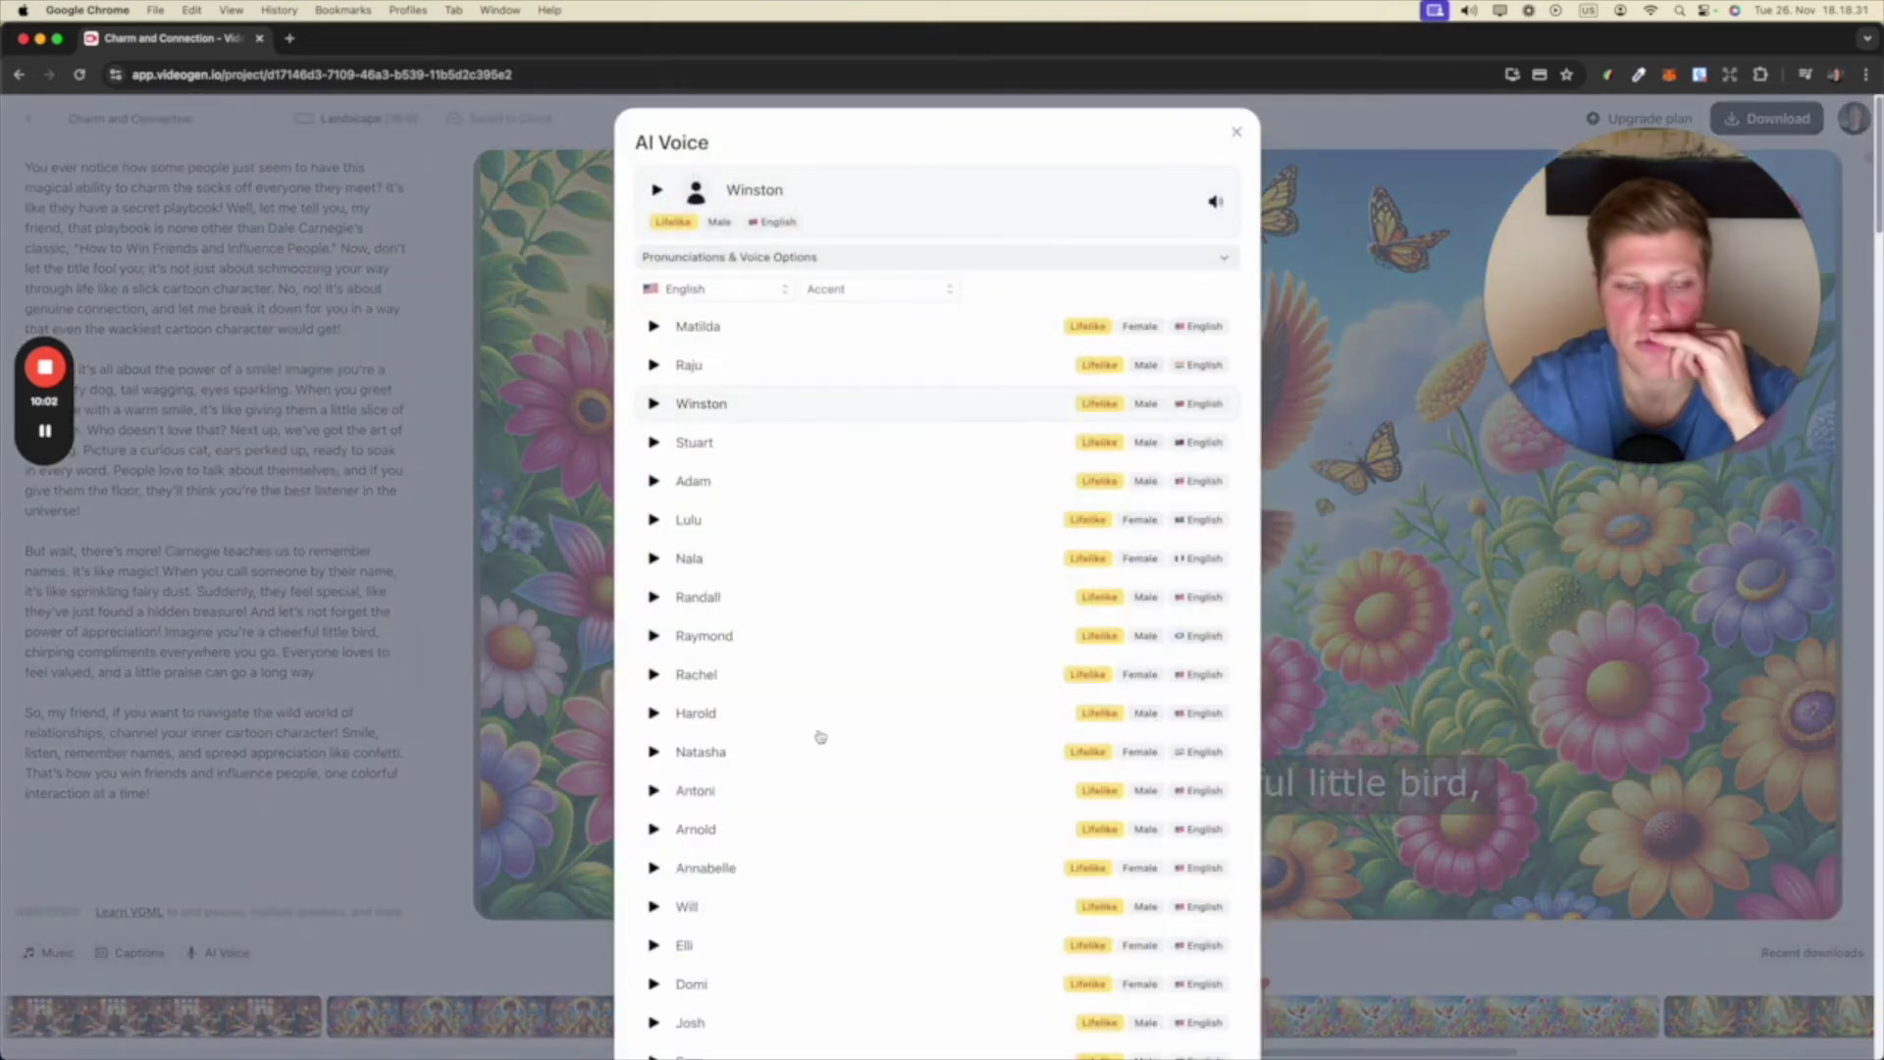
scroll(813, 746, down, 15)
scroll(858, 856, down, 20)
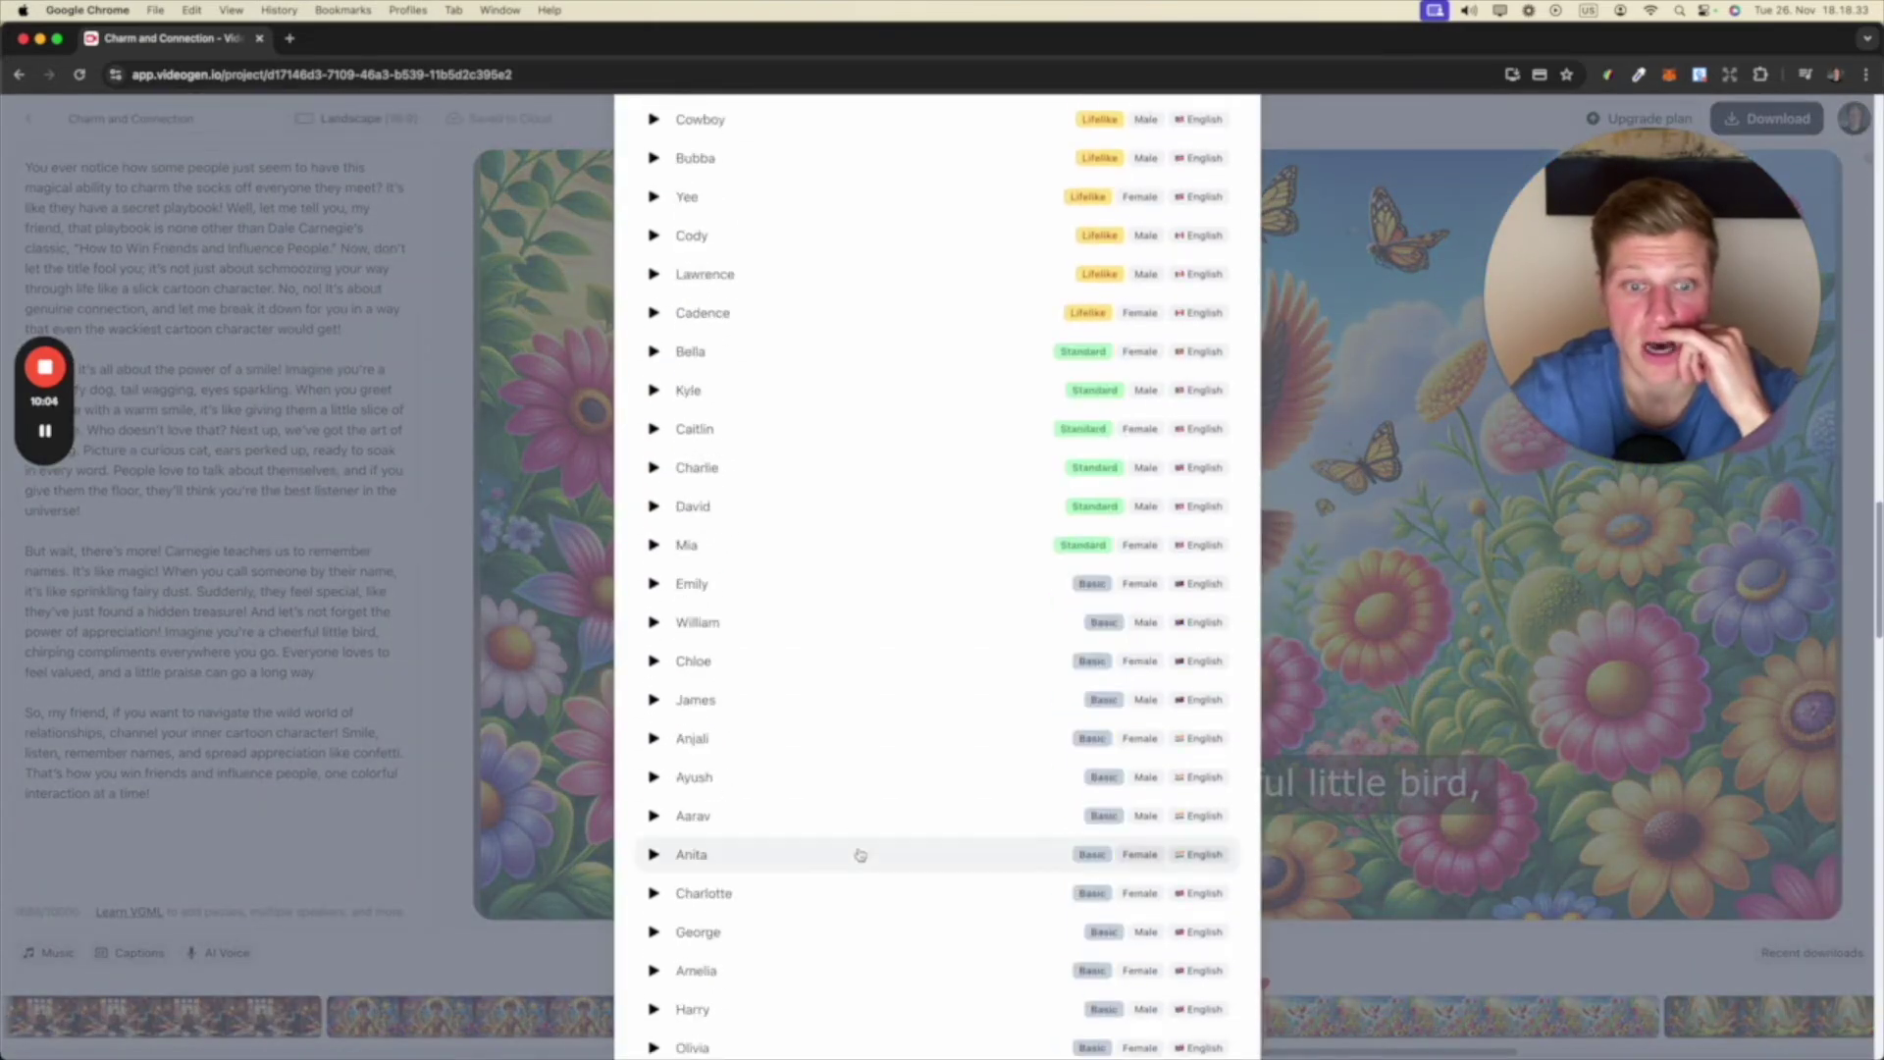
scroll(860, 857, up, 5)
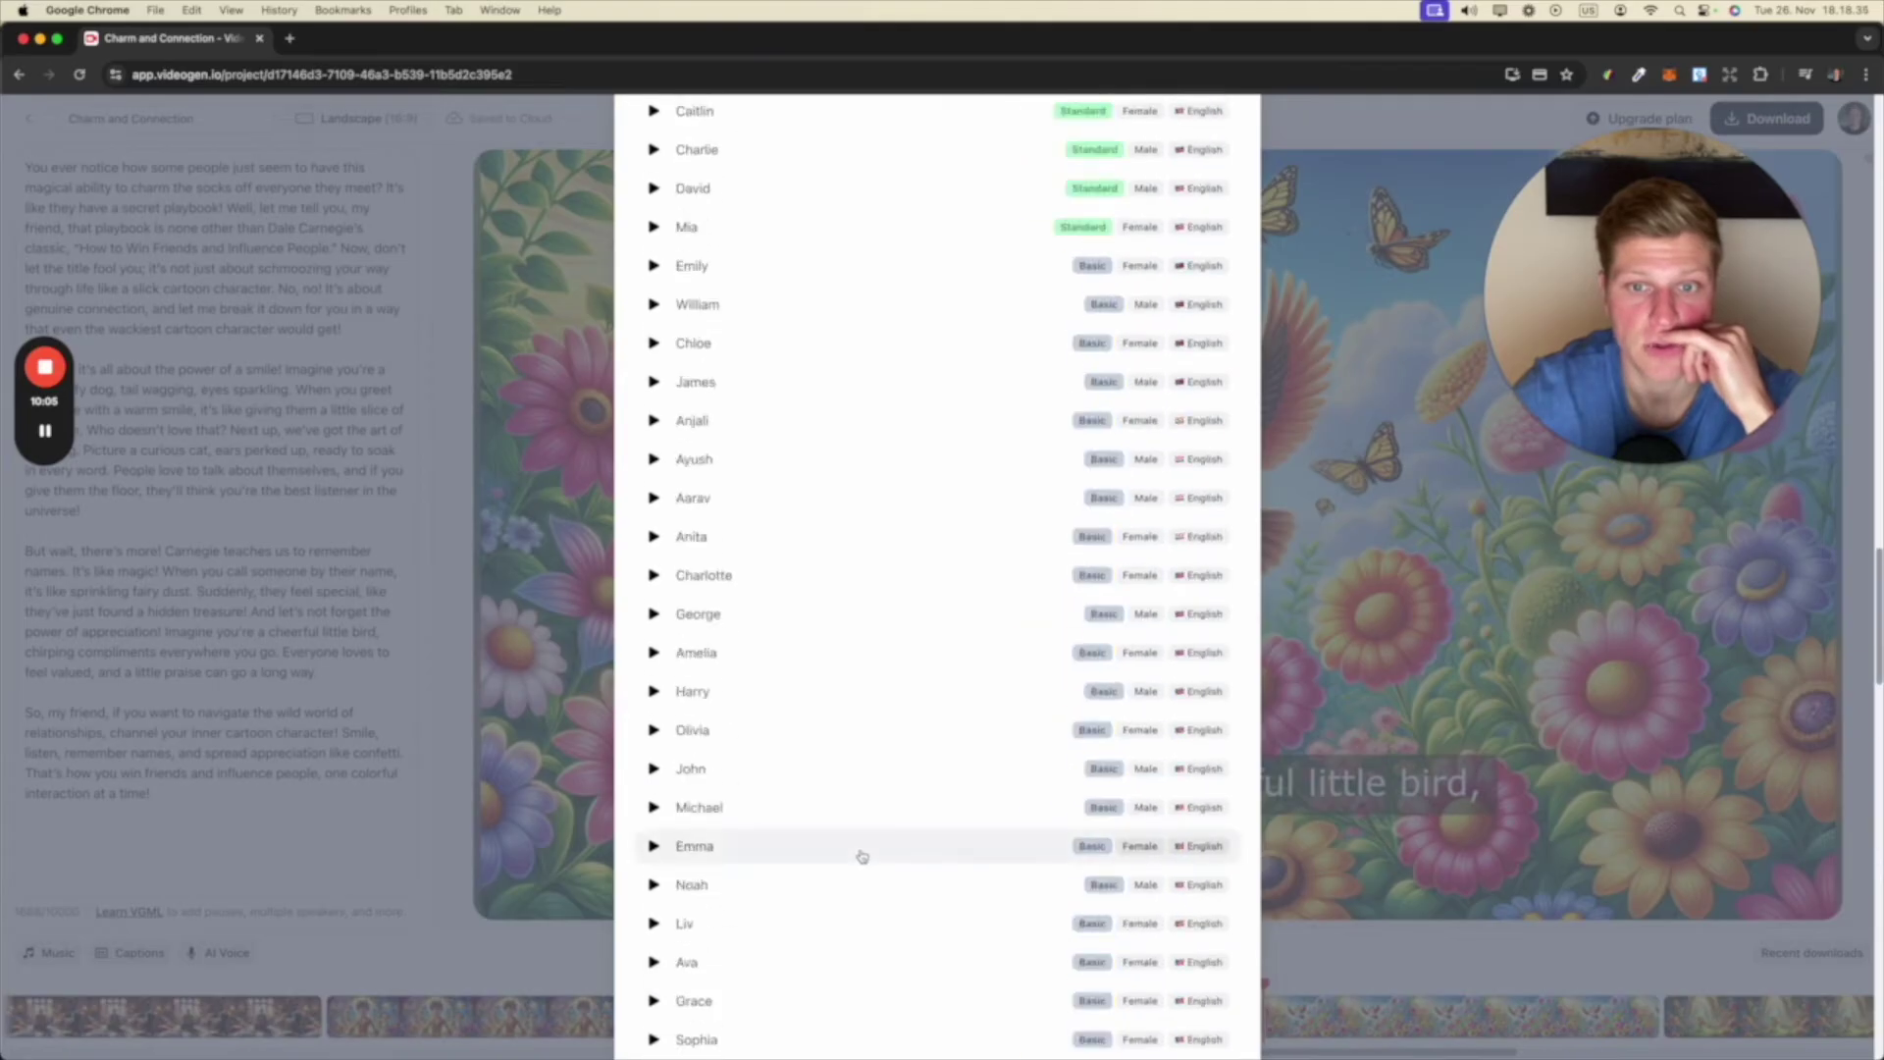
click(954, 290)
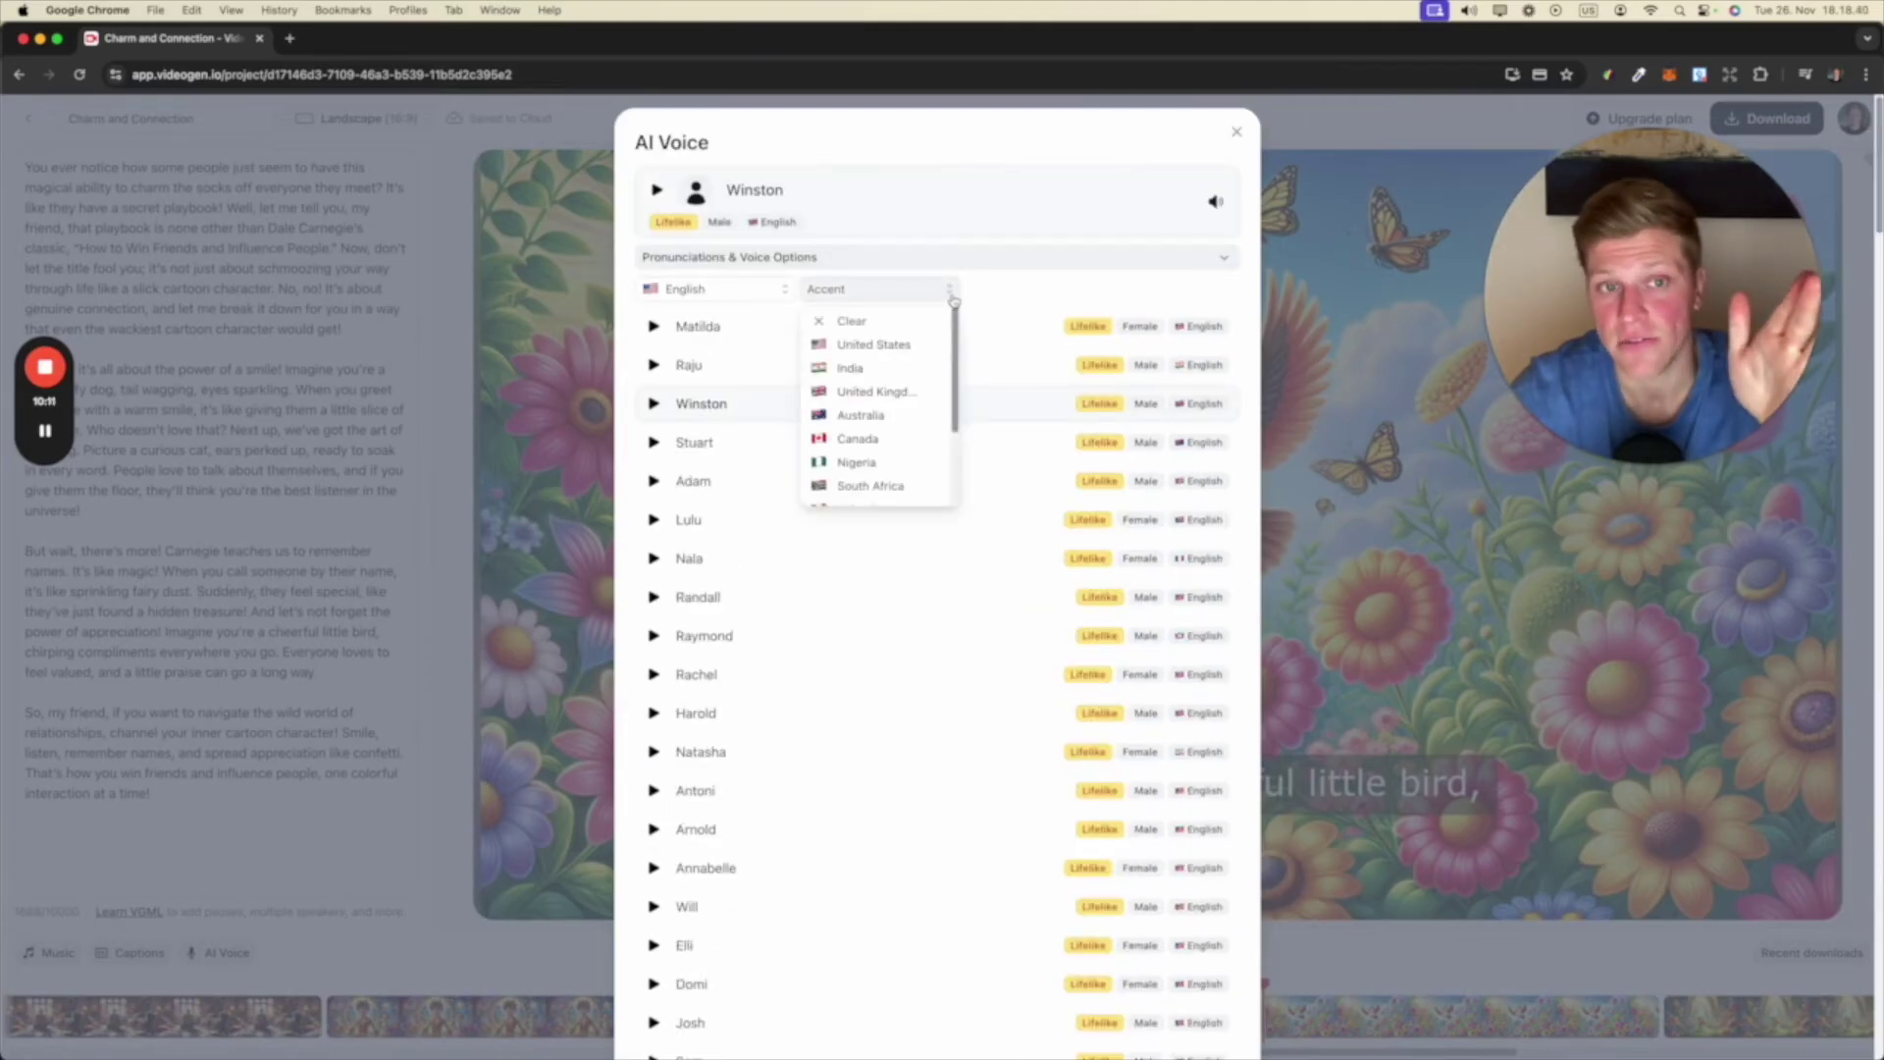
click(954, 294)
click(192, 785)
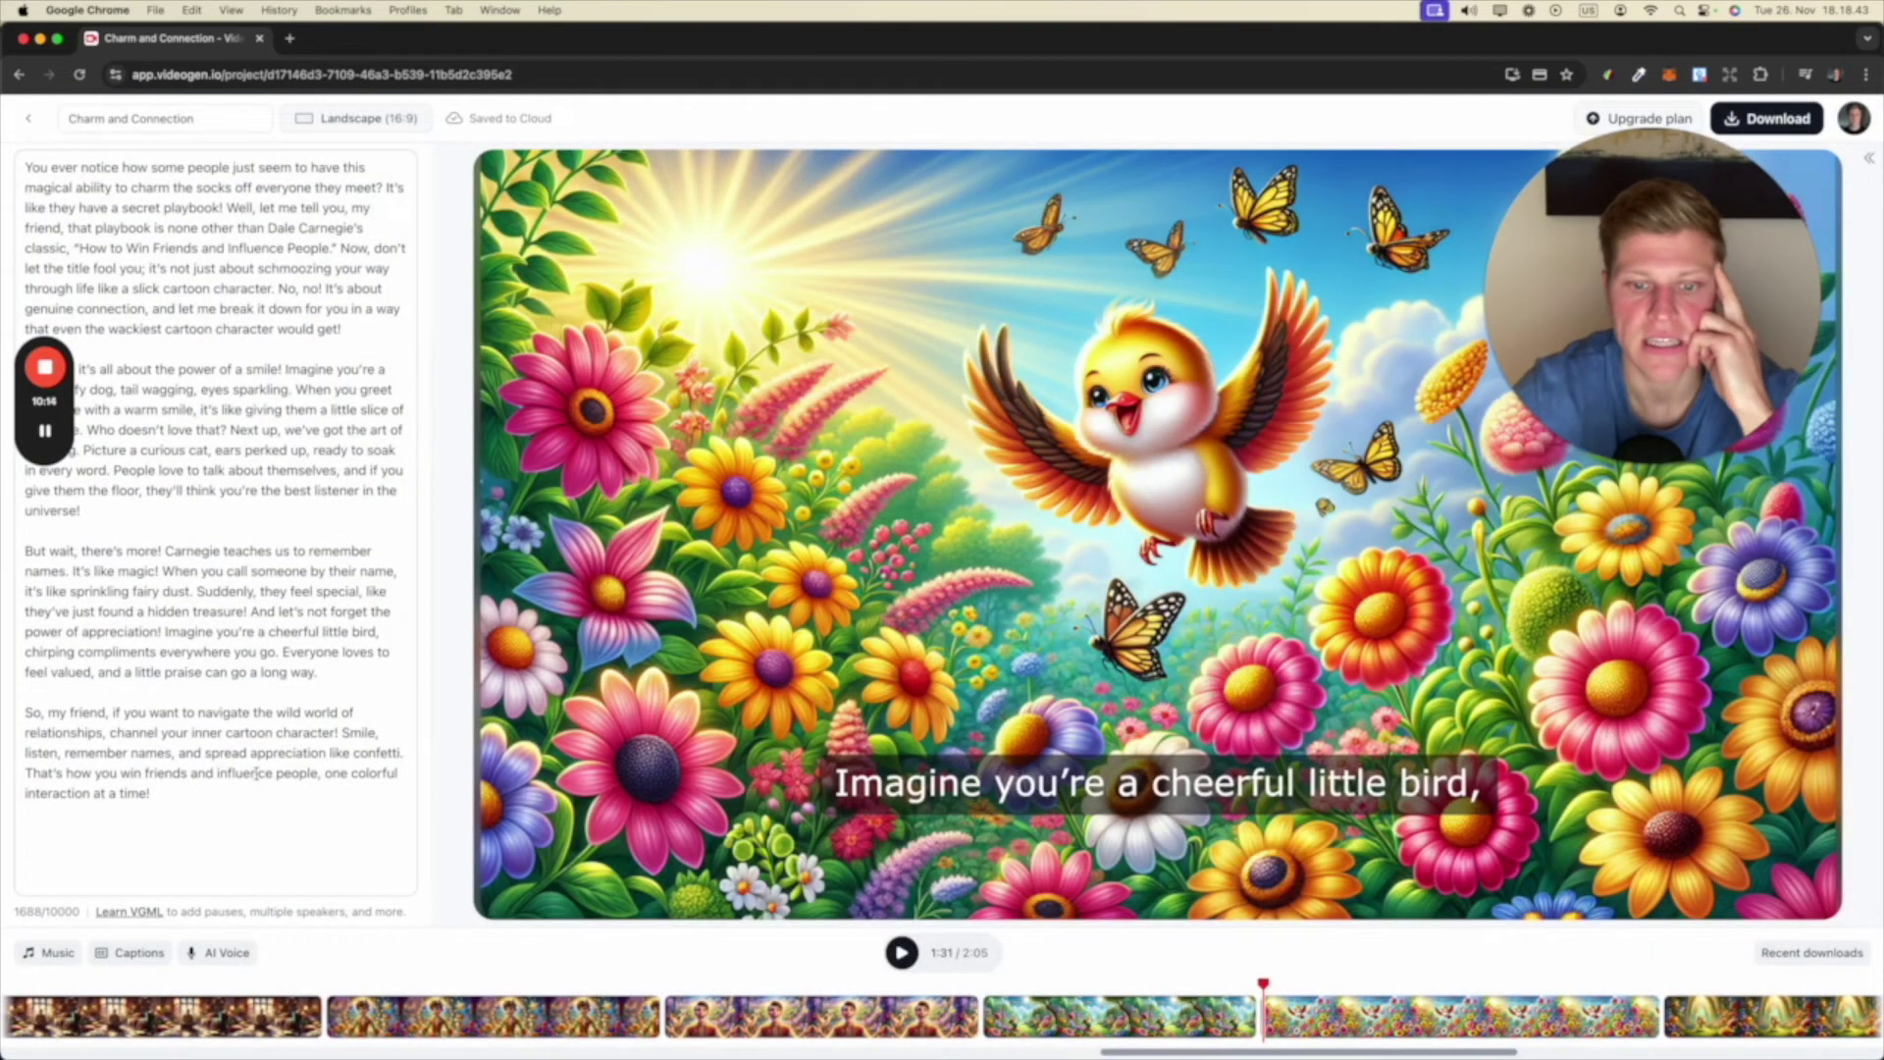
click(356, 118)
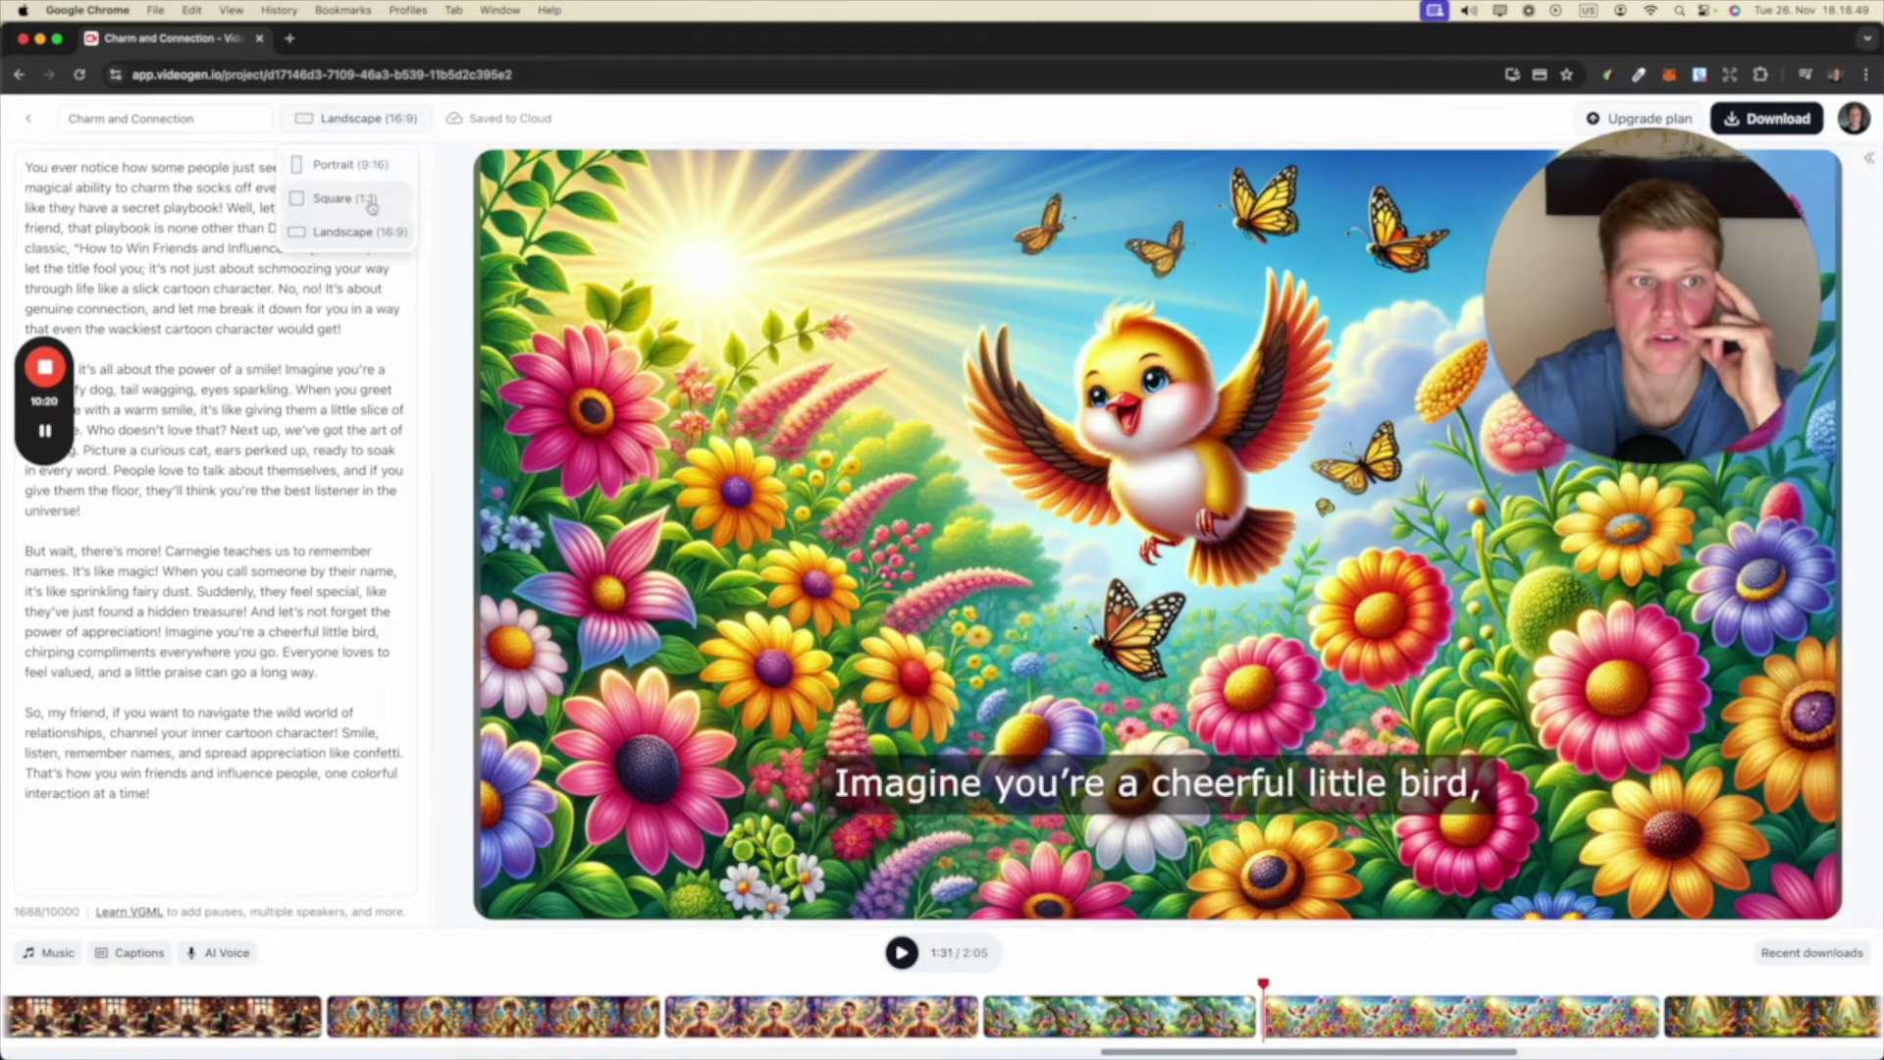
Step: Export the landscape 16:9 video at 1080p and return to the Charm and Connection editor
click(377, 233)
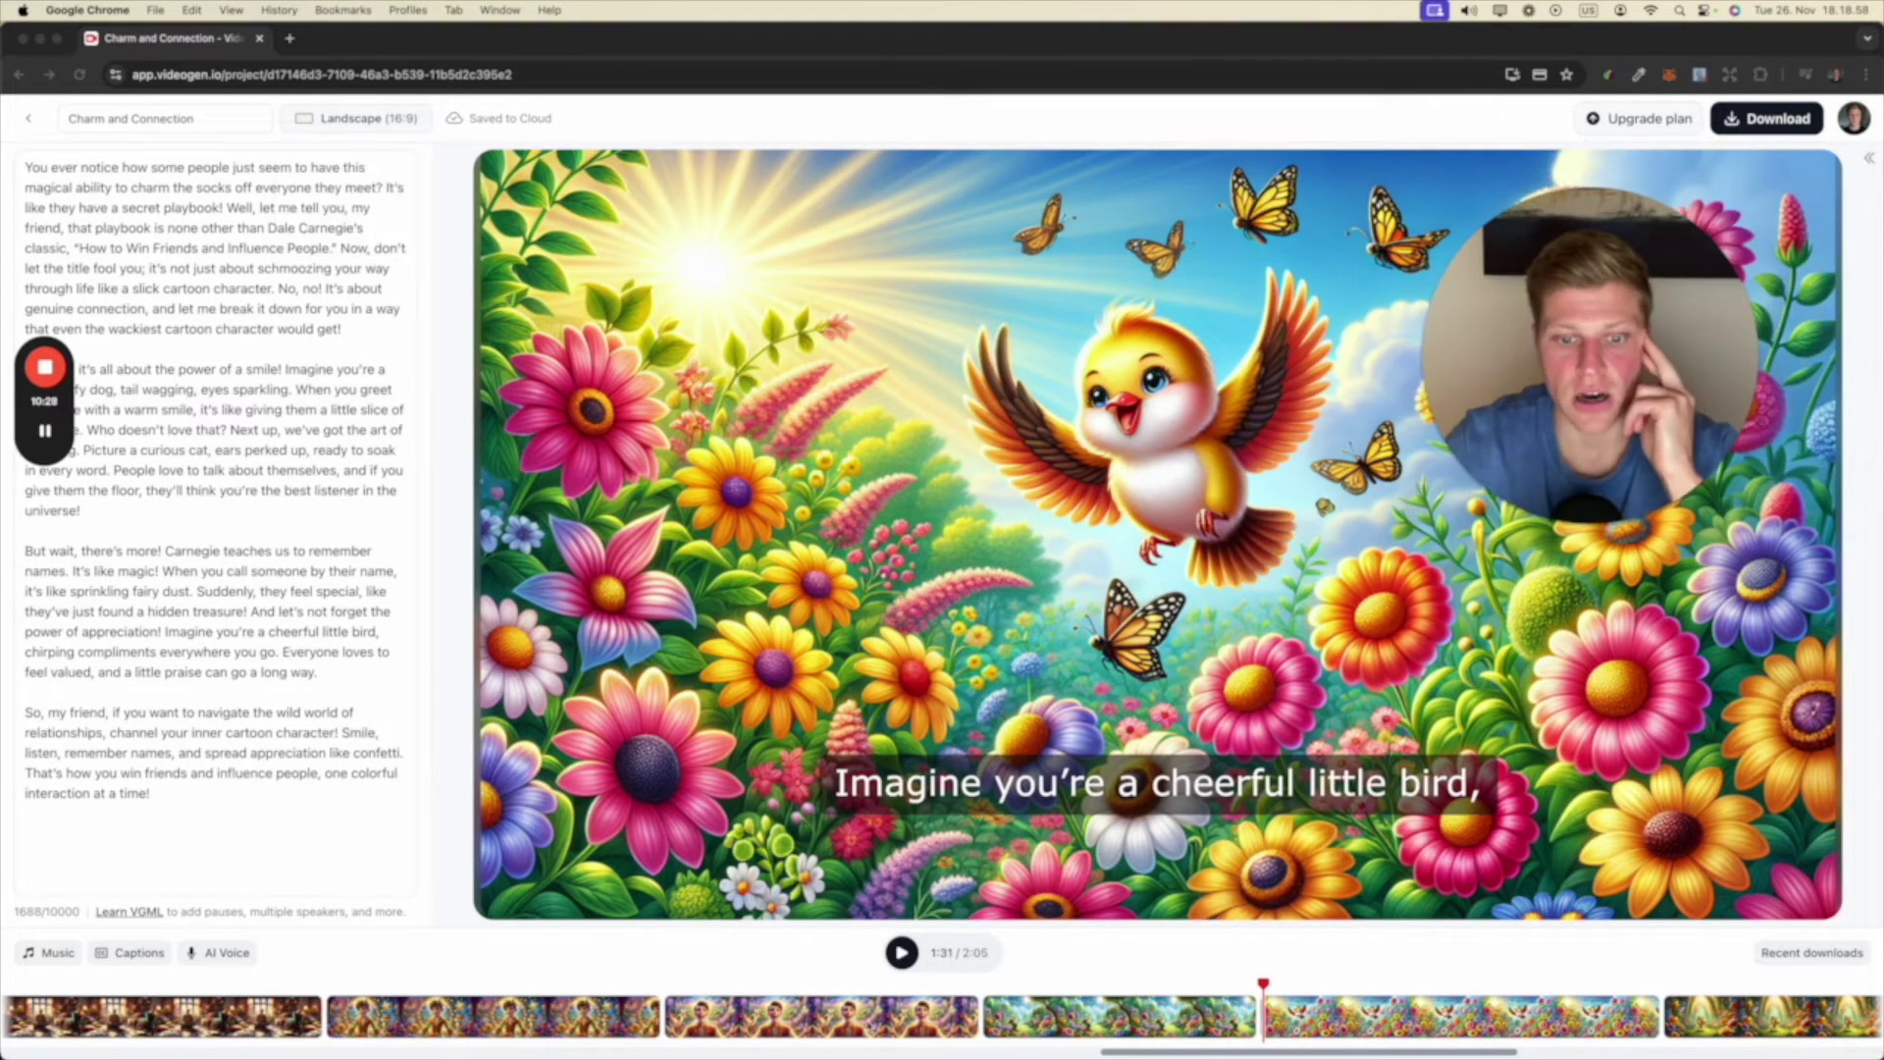
click(1276, 937)
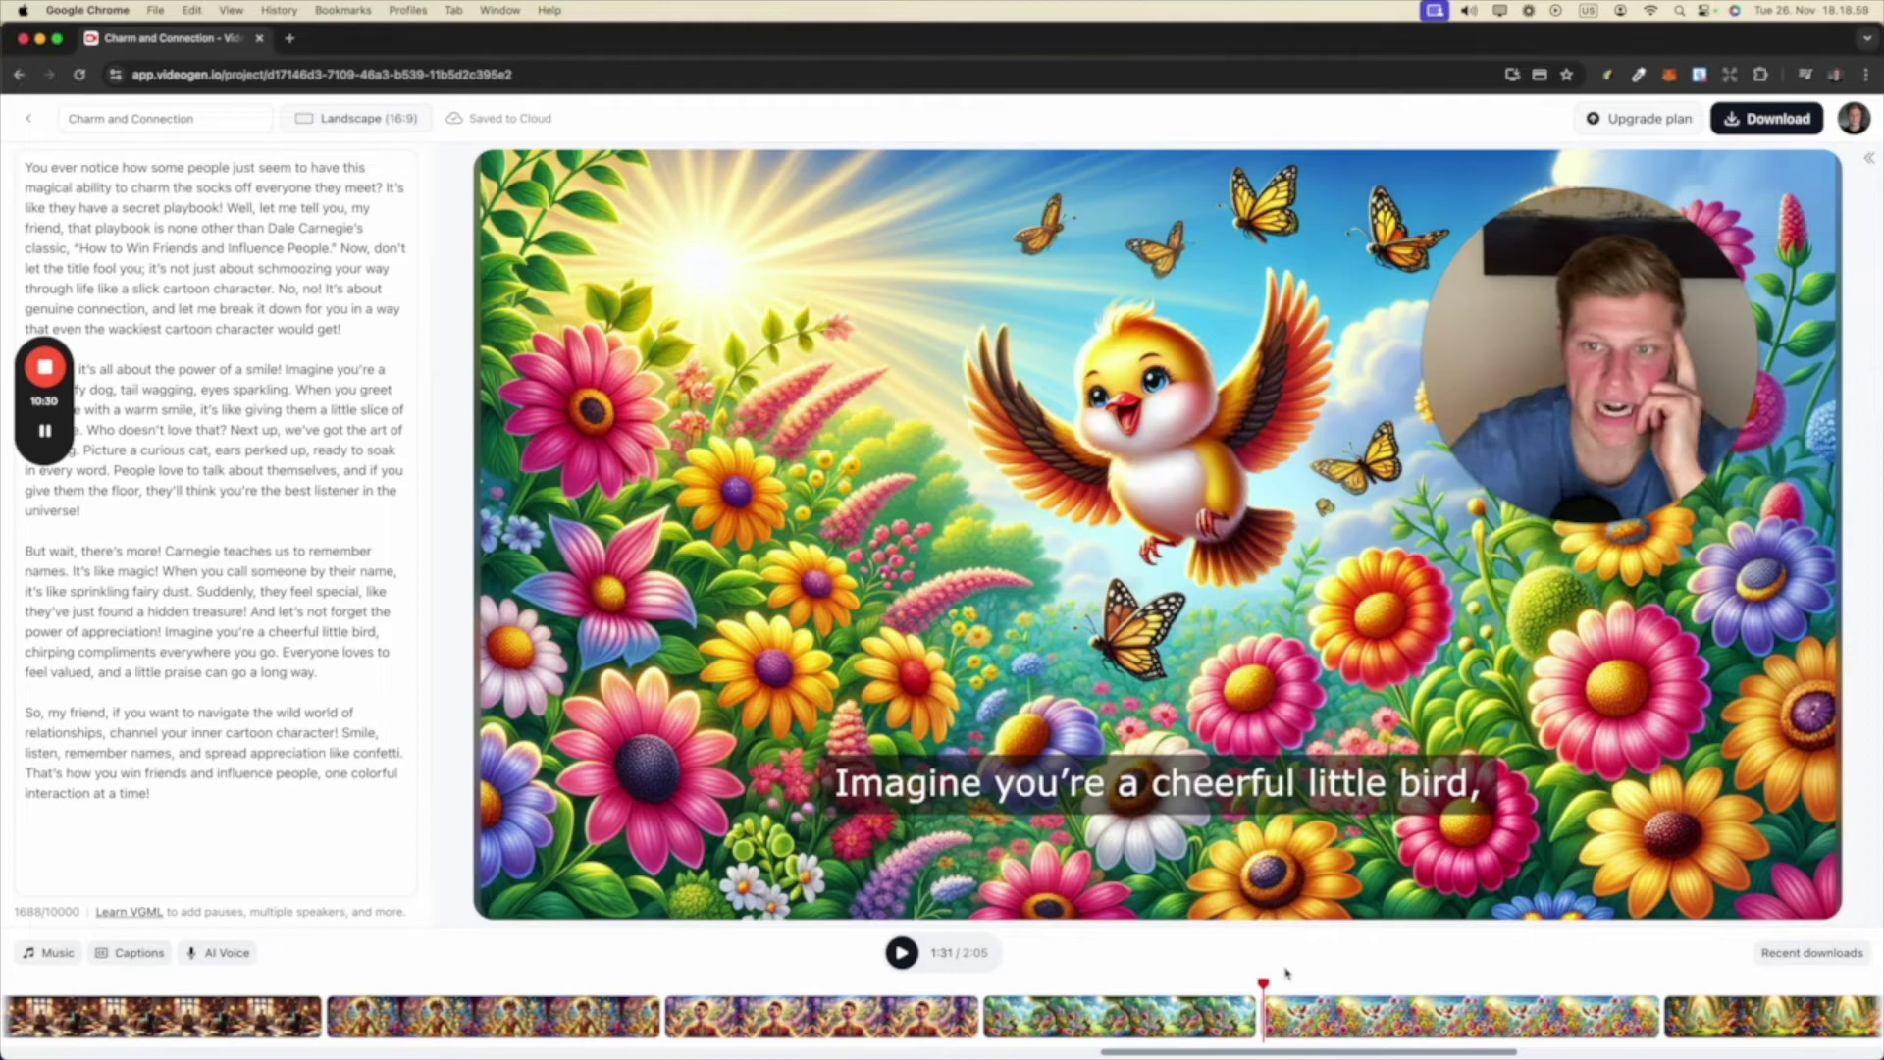
click(1773, 126)
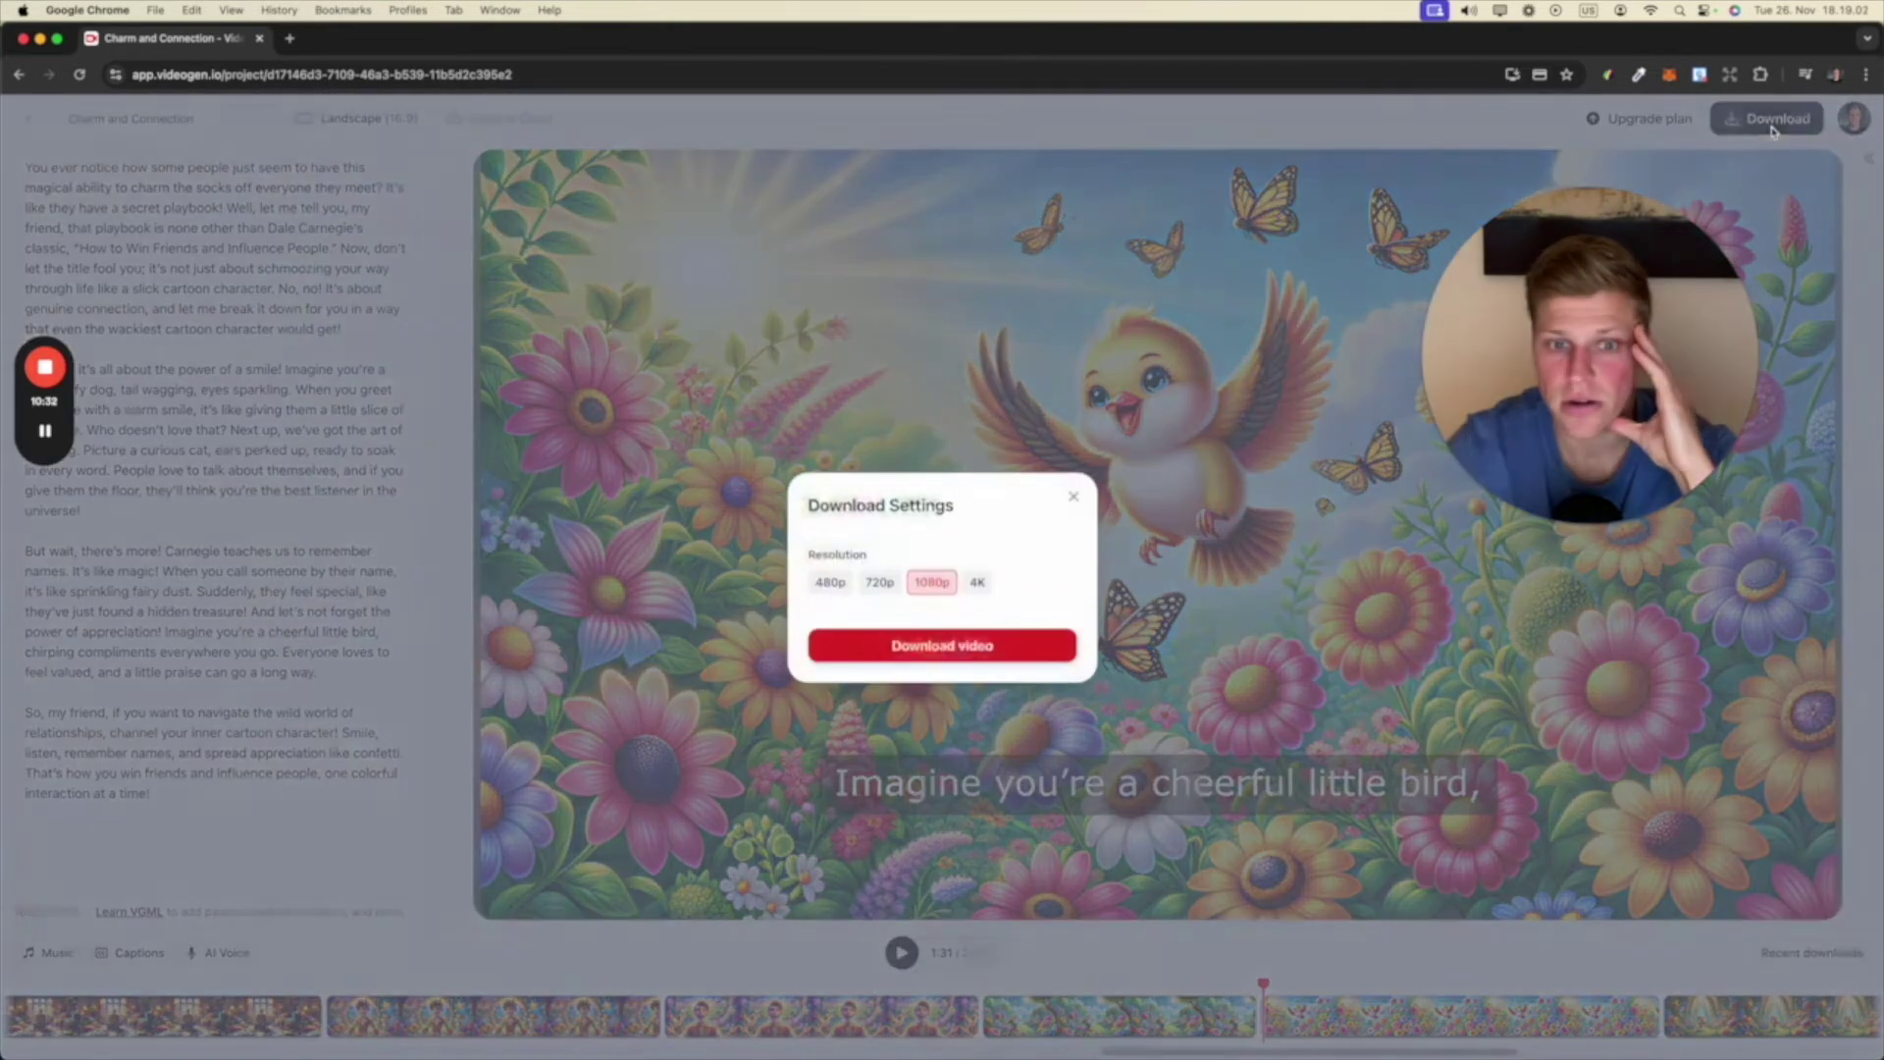
click(959, 653)
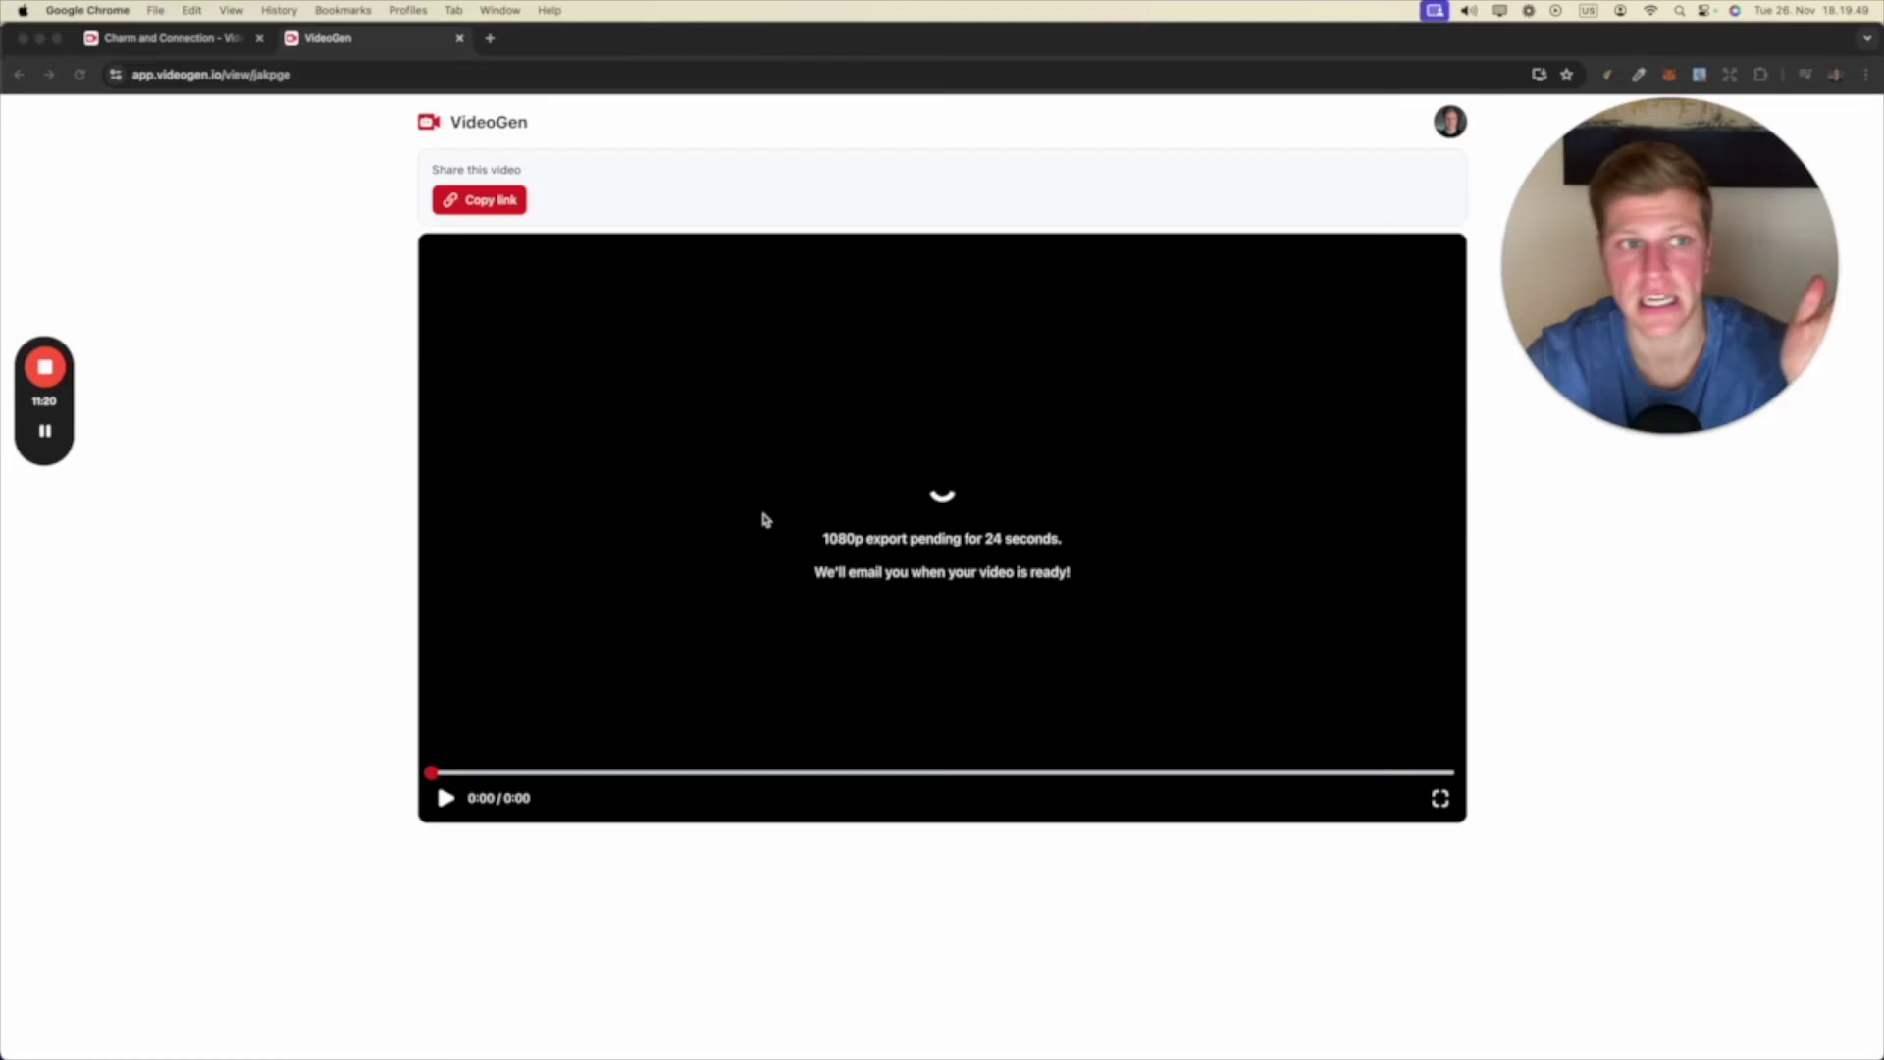
click(200, 44)
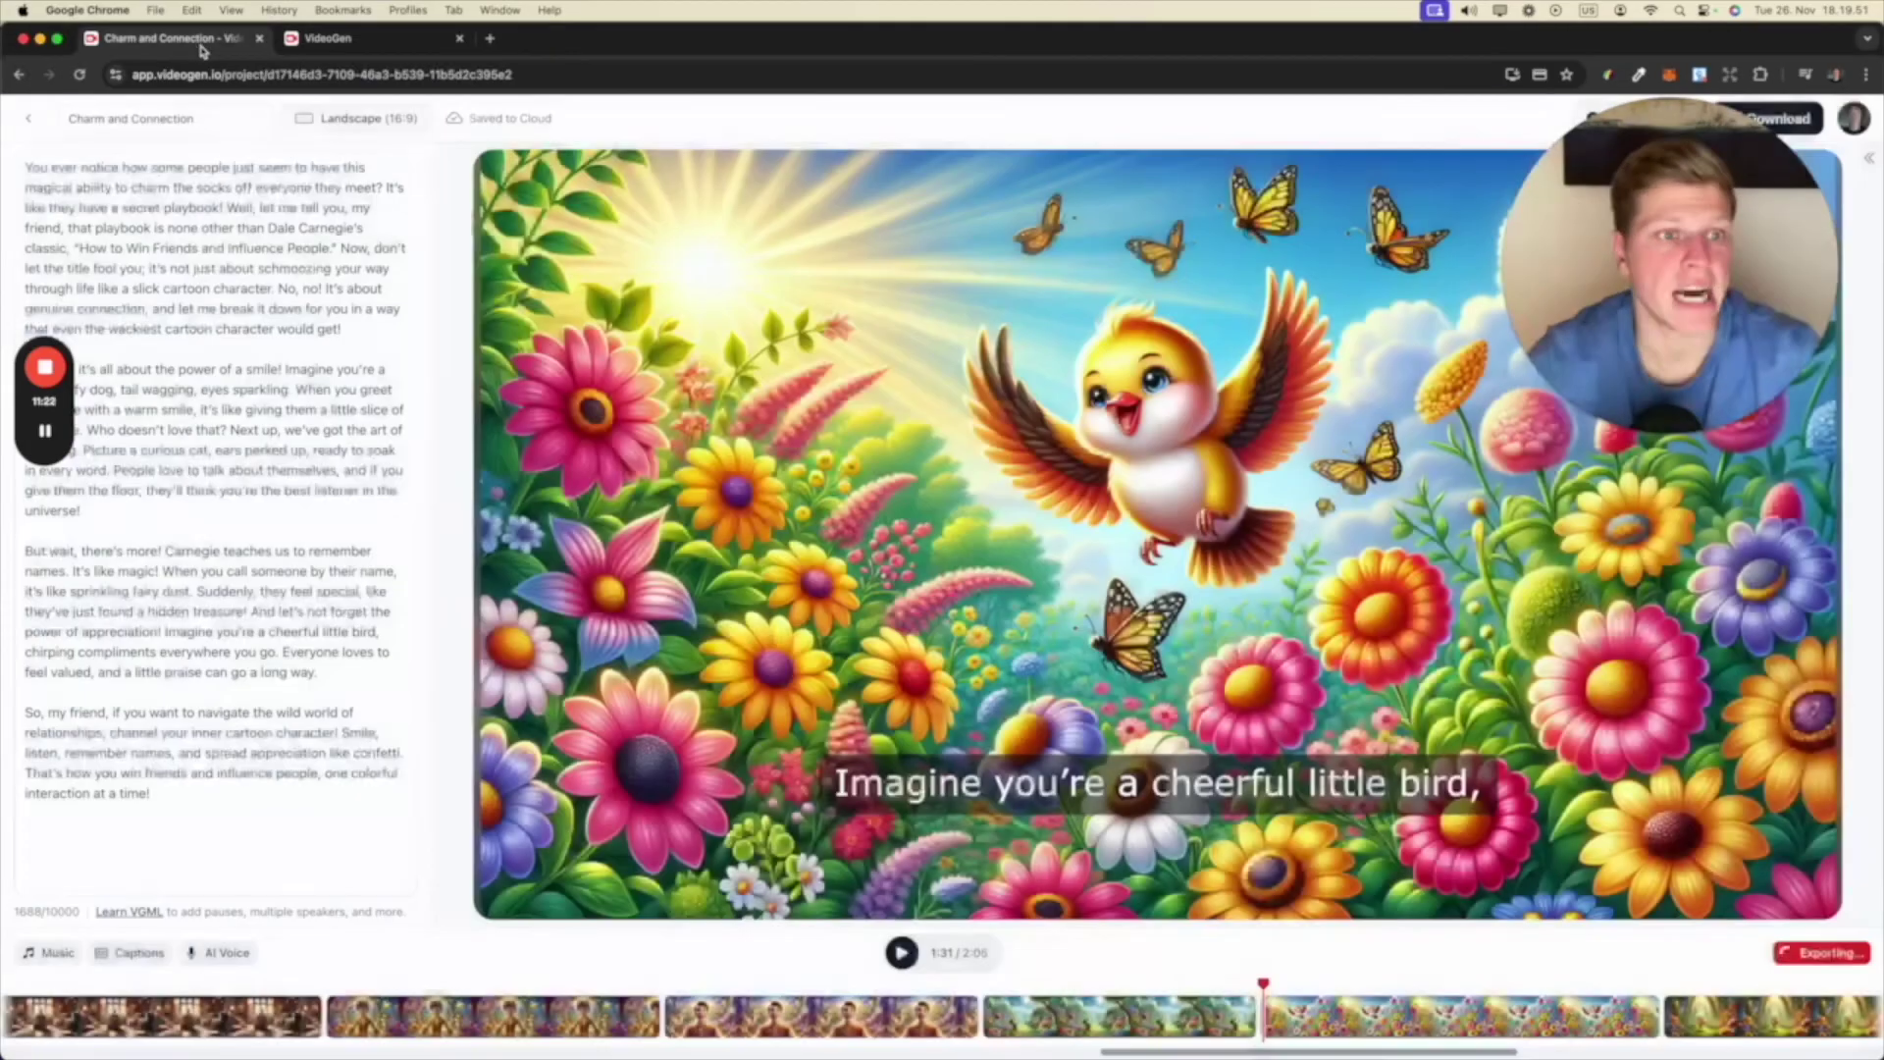
Step: Leave the editor and look through the Media, Brand Kit and API pages
click(31, 119)
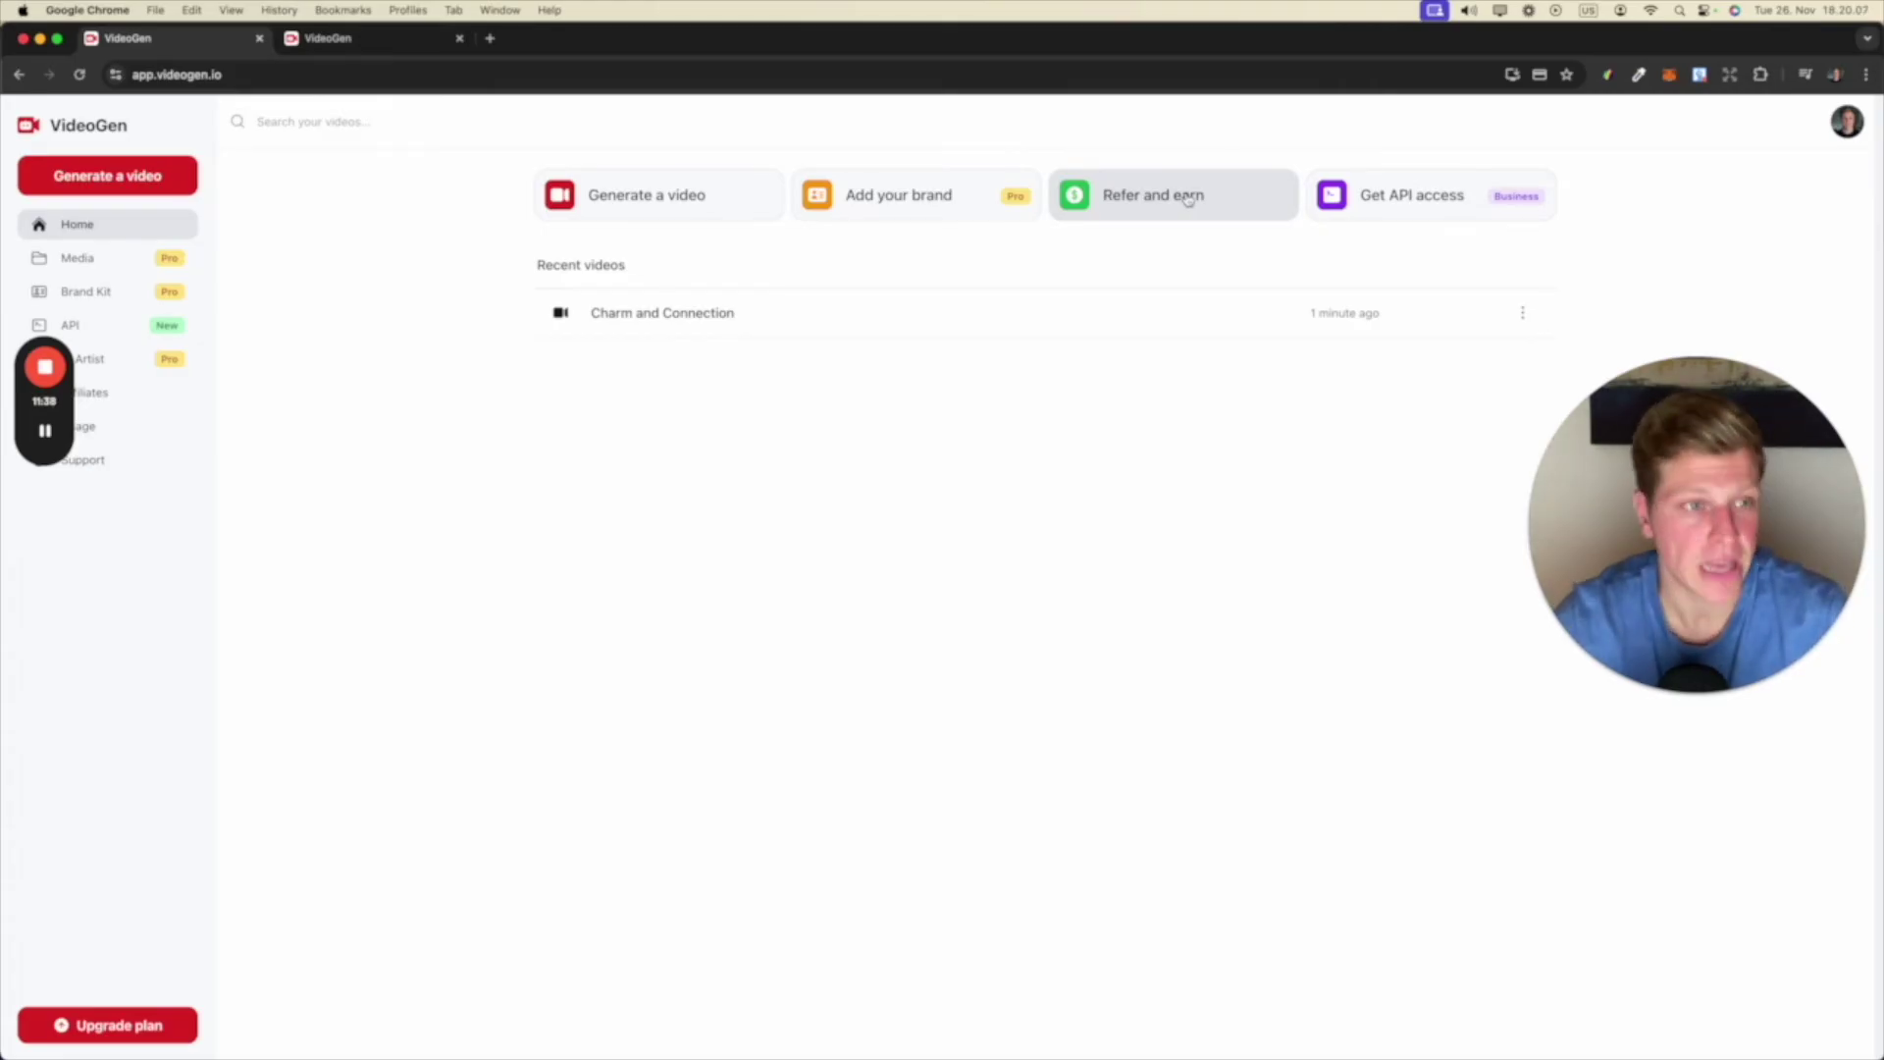
click(78, 257)
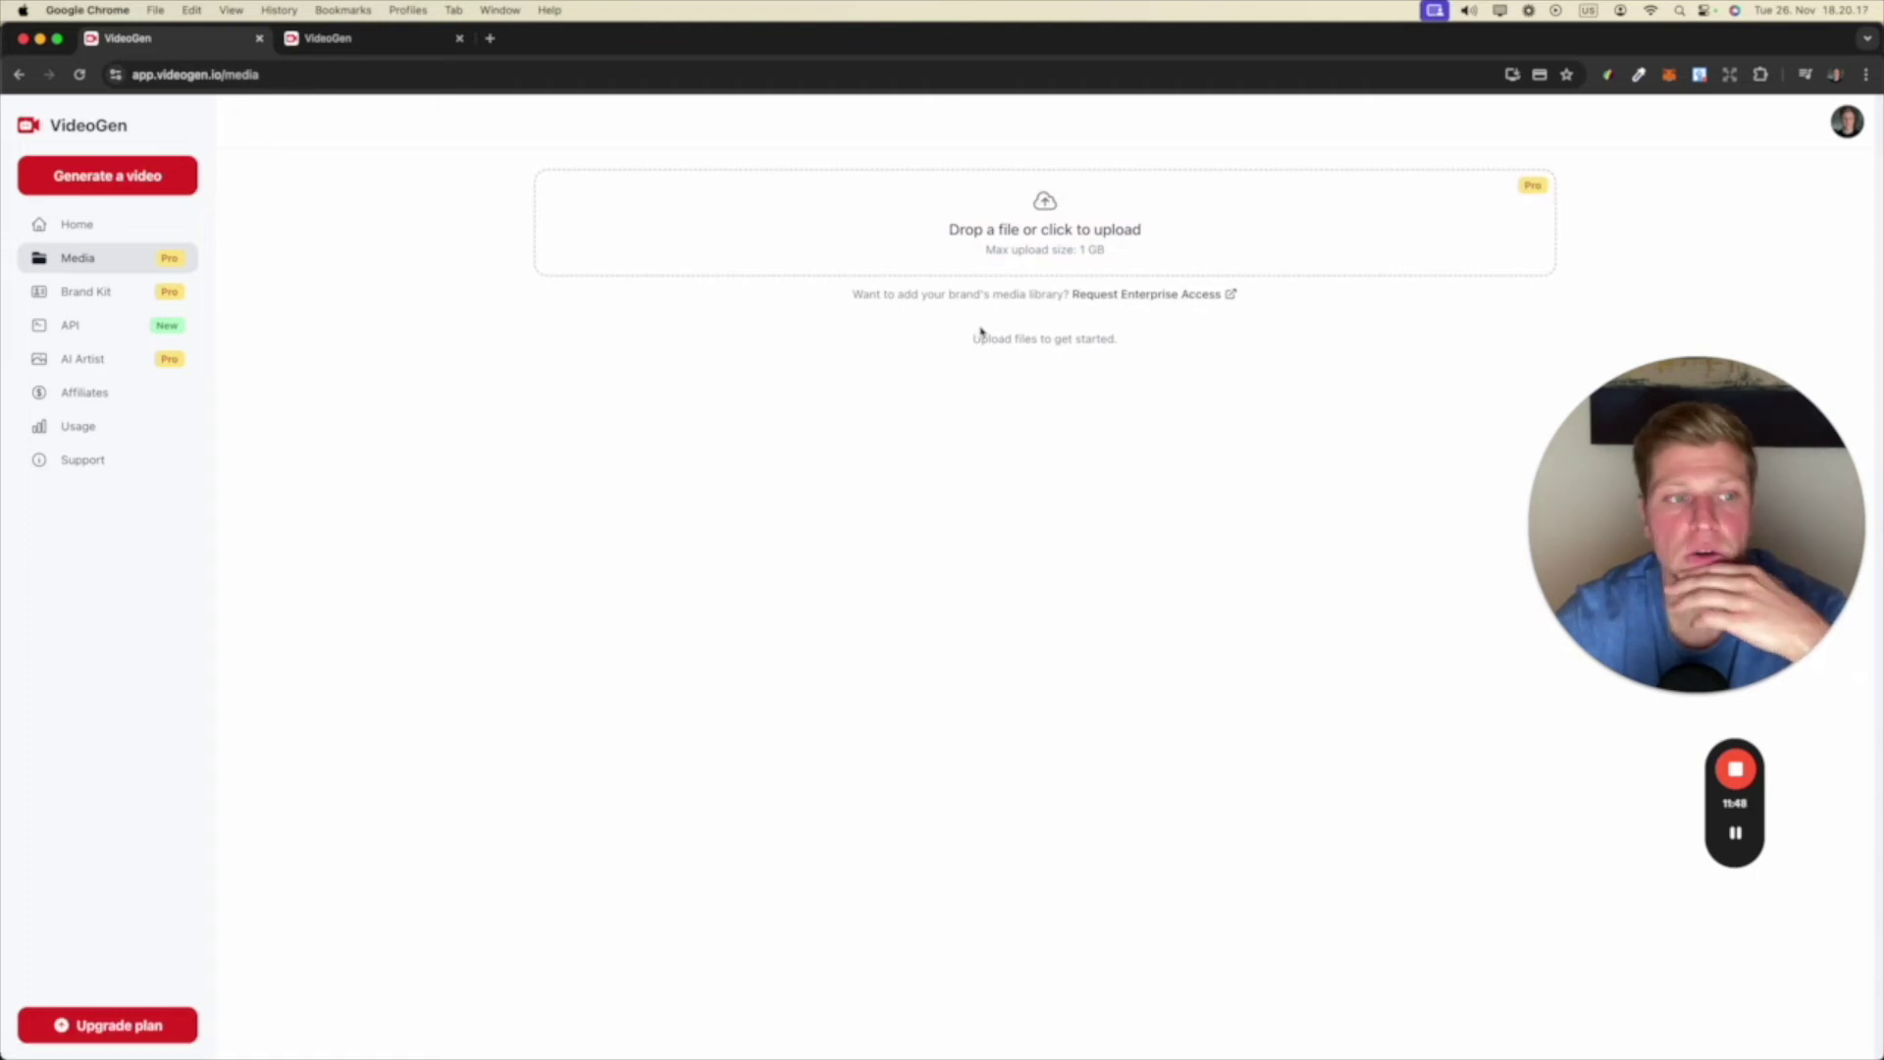
click(108, 287)
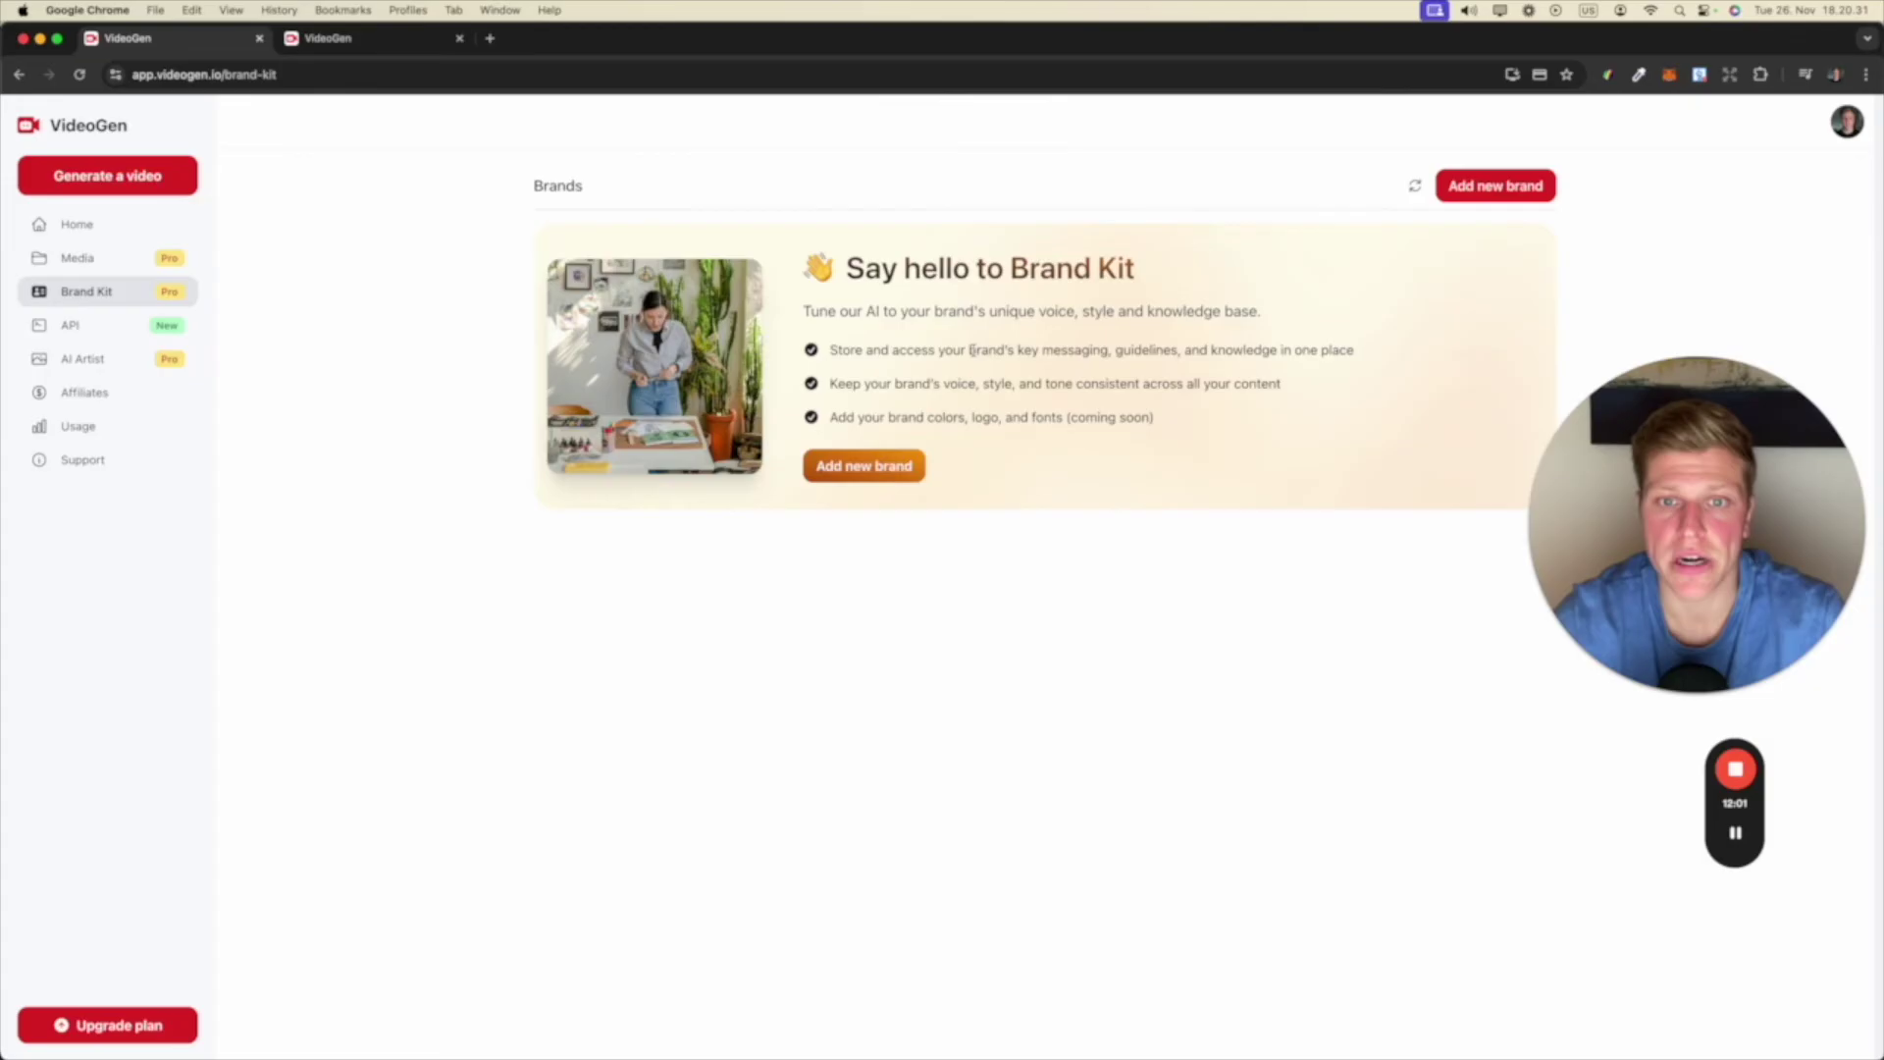
drag(1184, 350, 1245, 350)
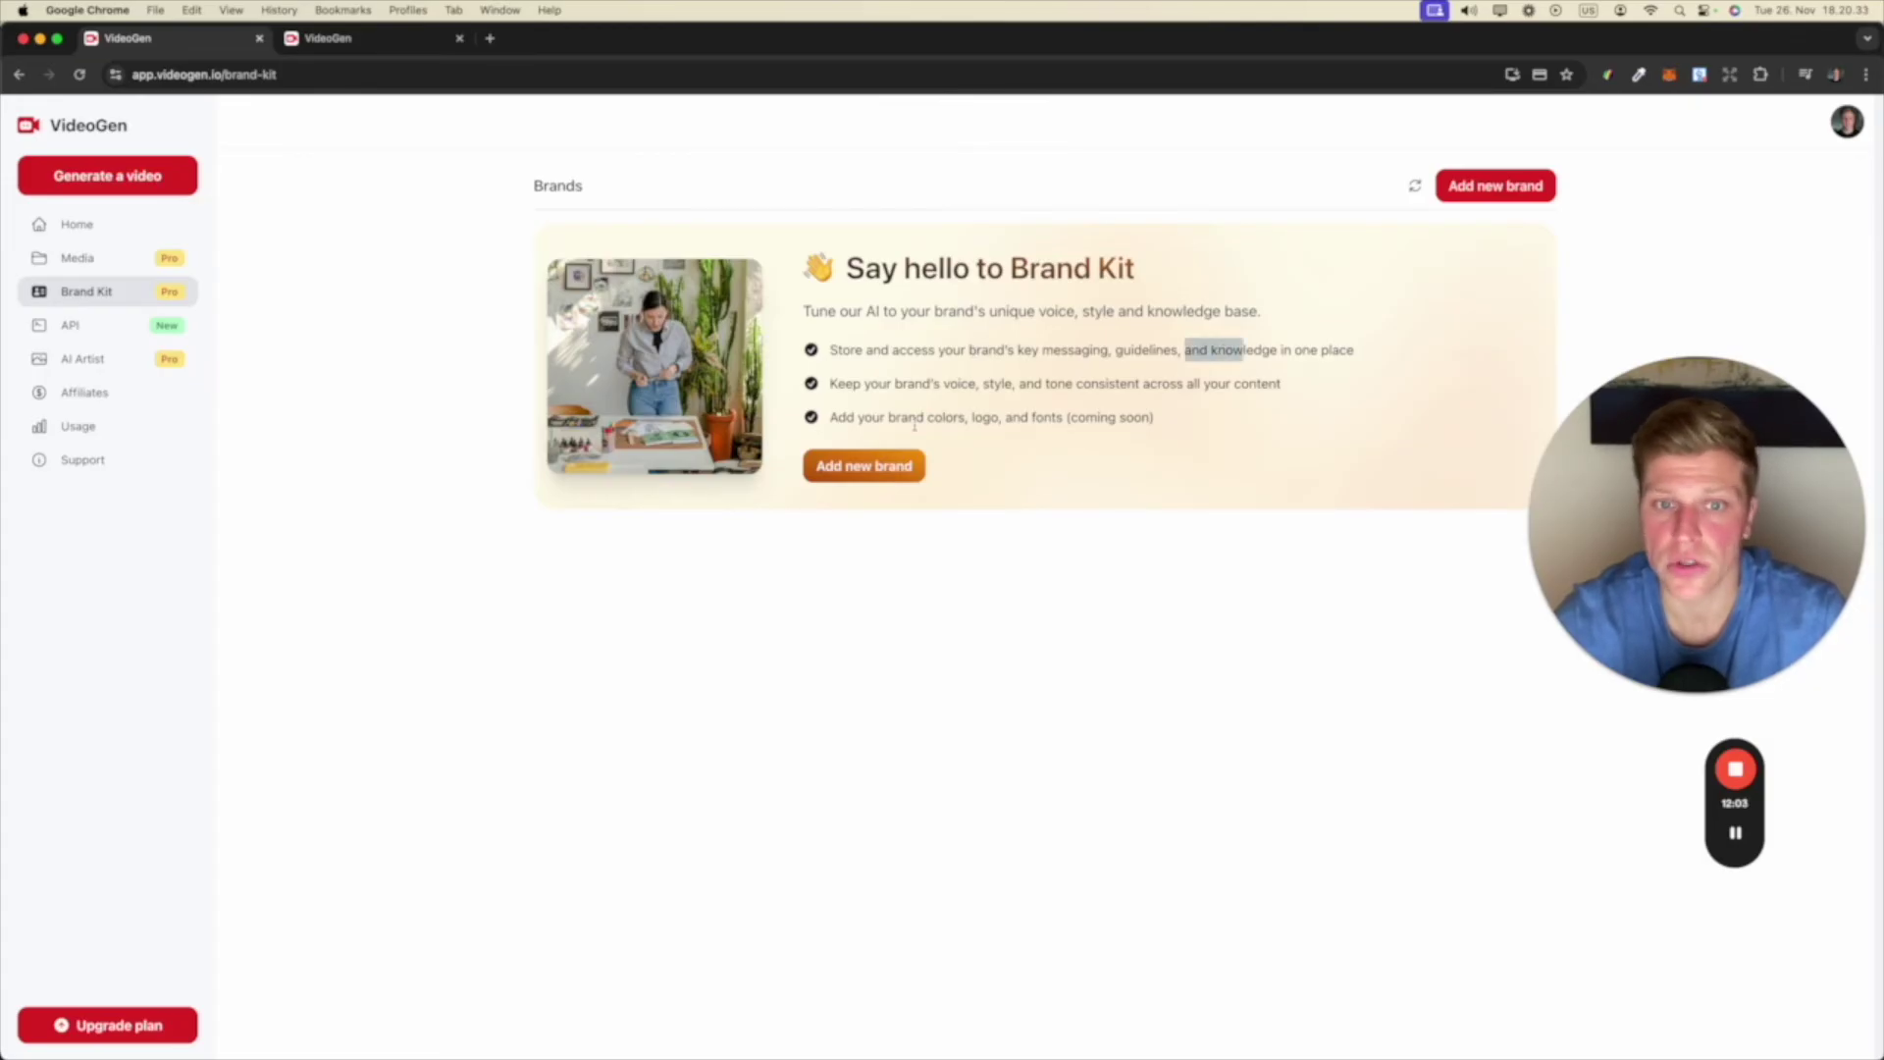
drag(1141, 424, 860, 268)
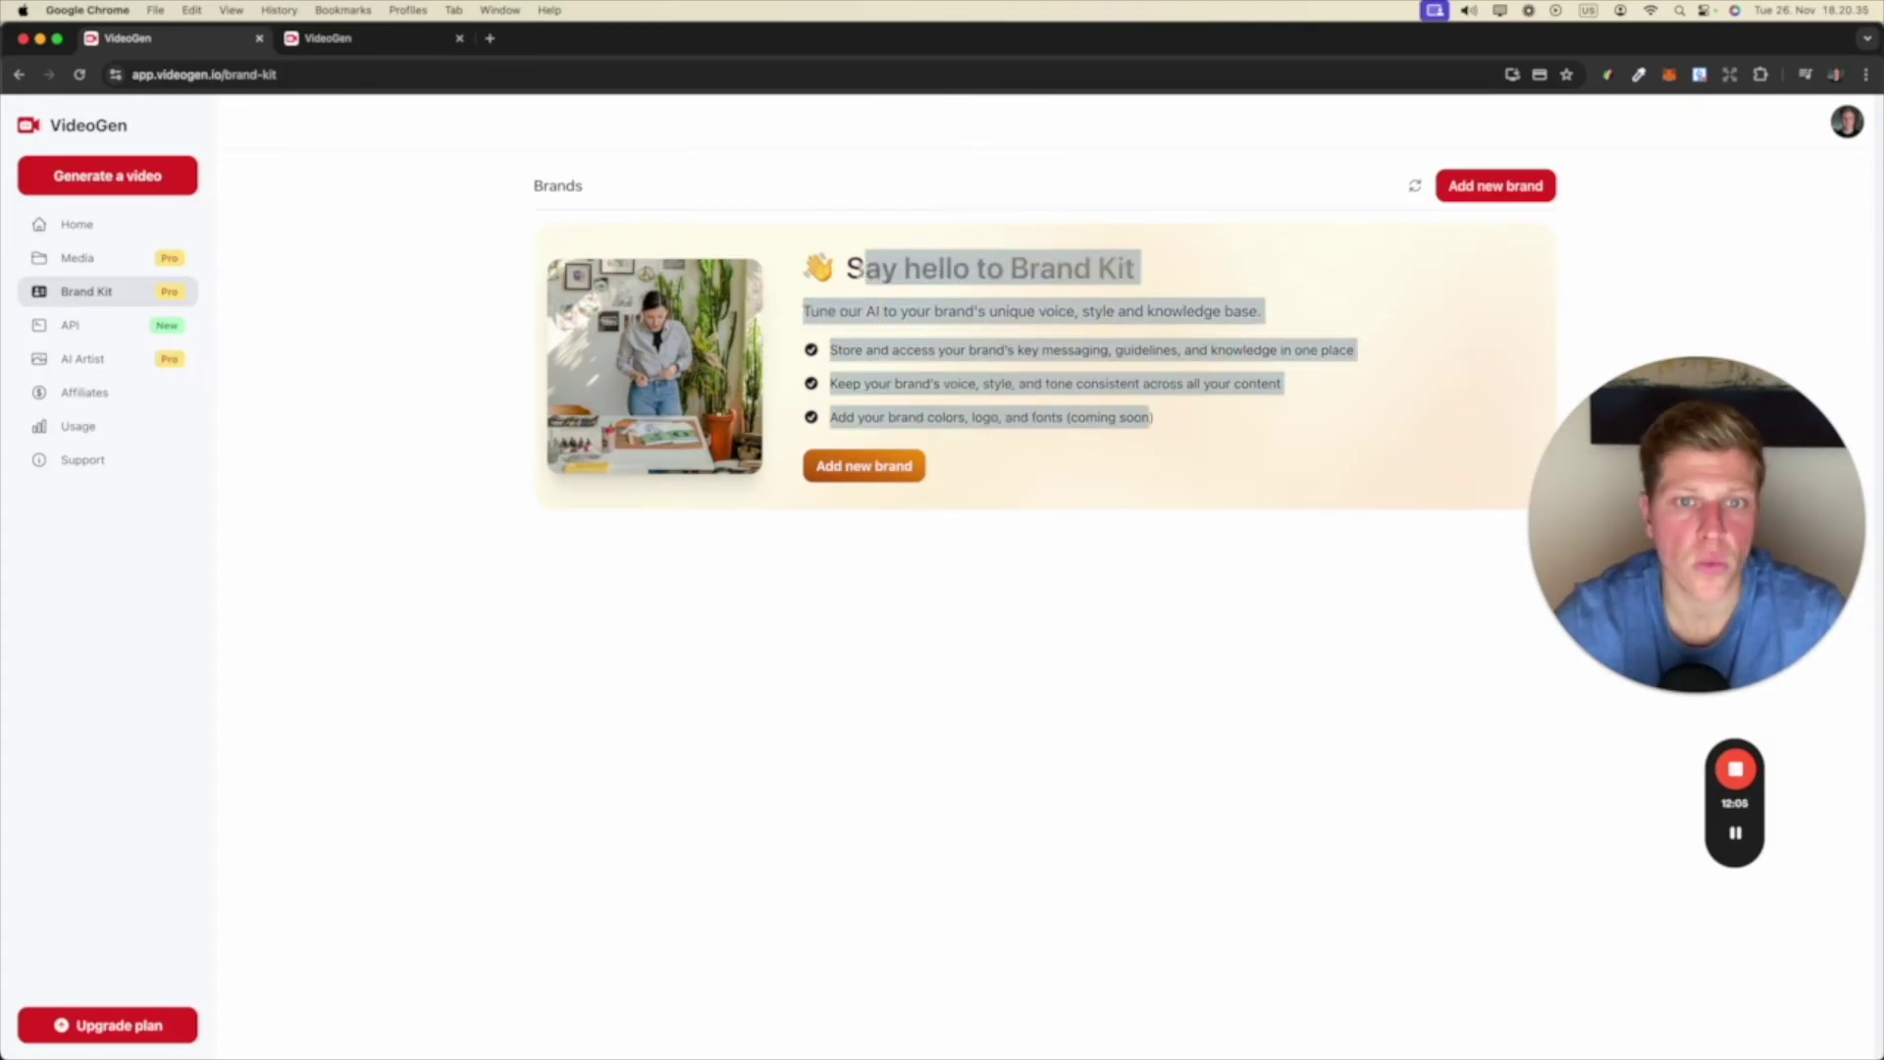
click(859, 268)
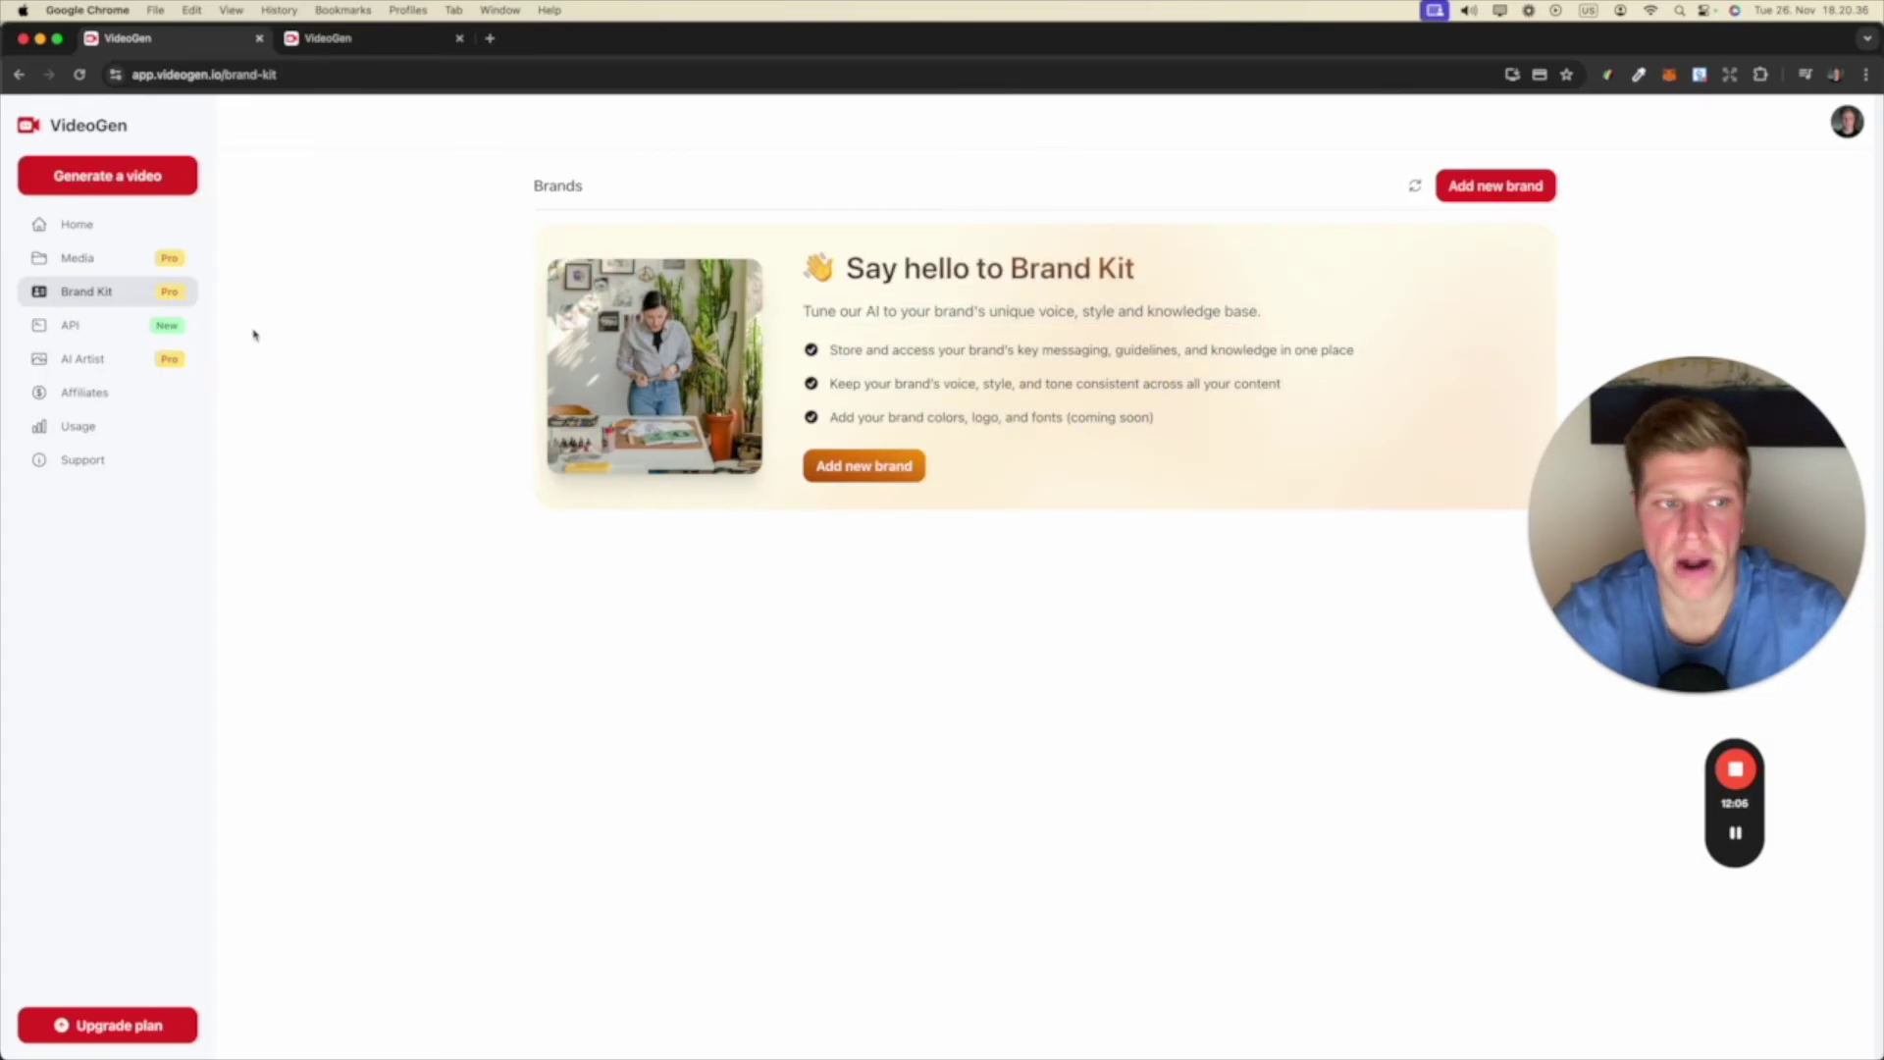
click(127, 335)
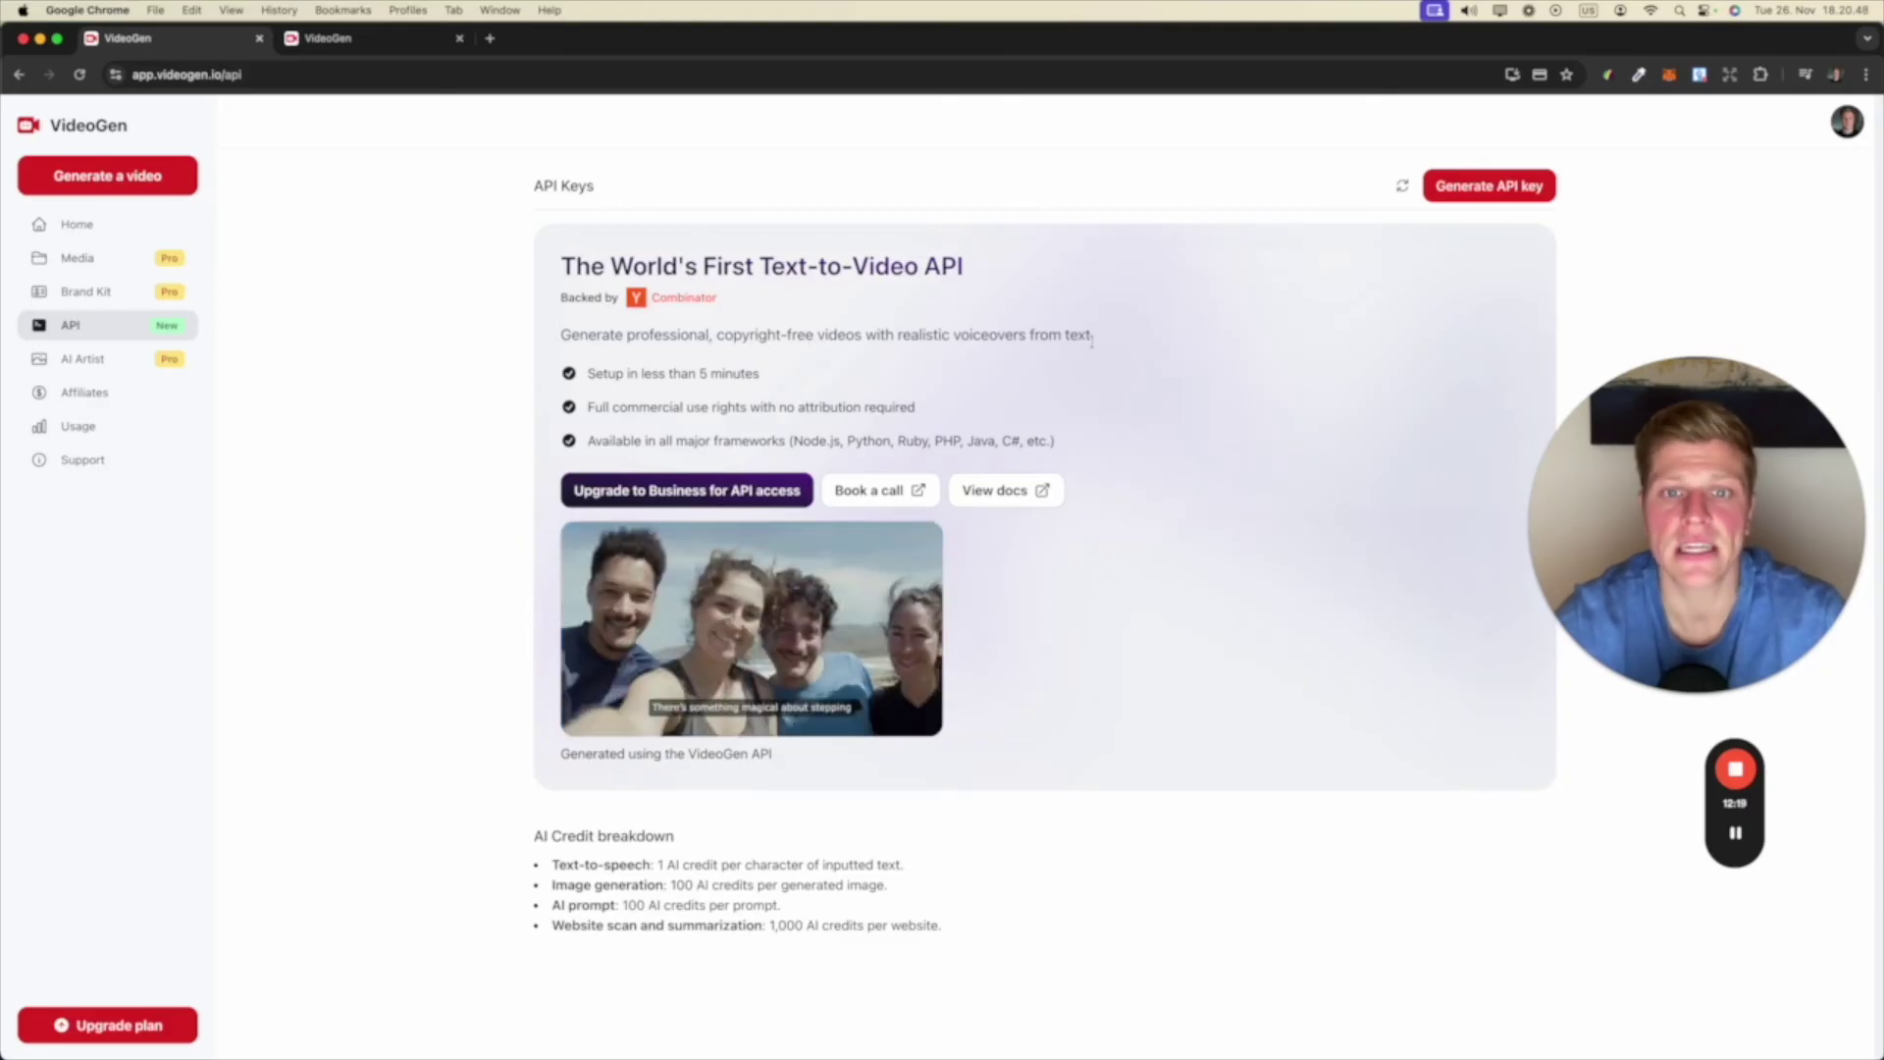
drag(1092, 336, 837, 335)
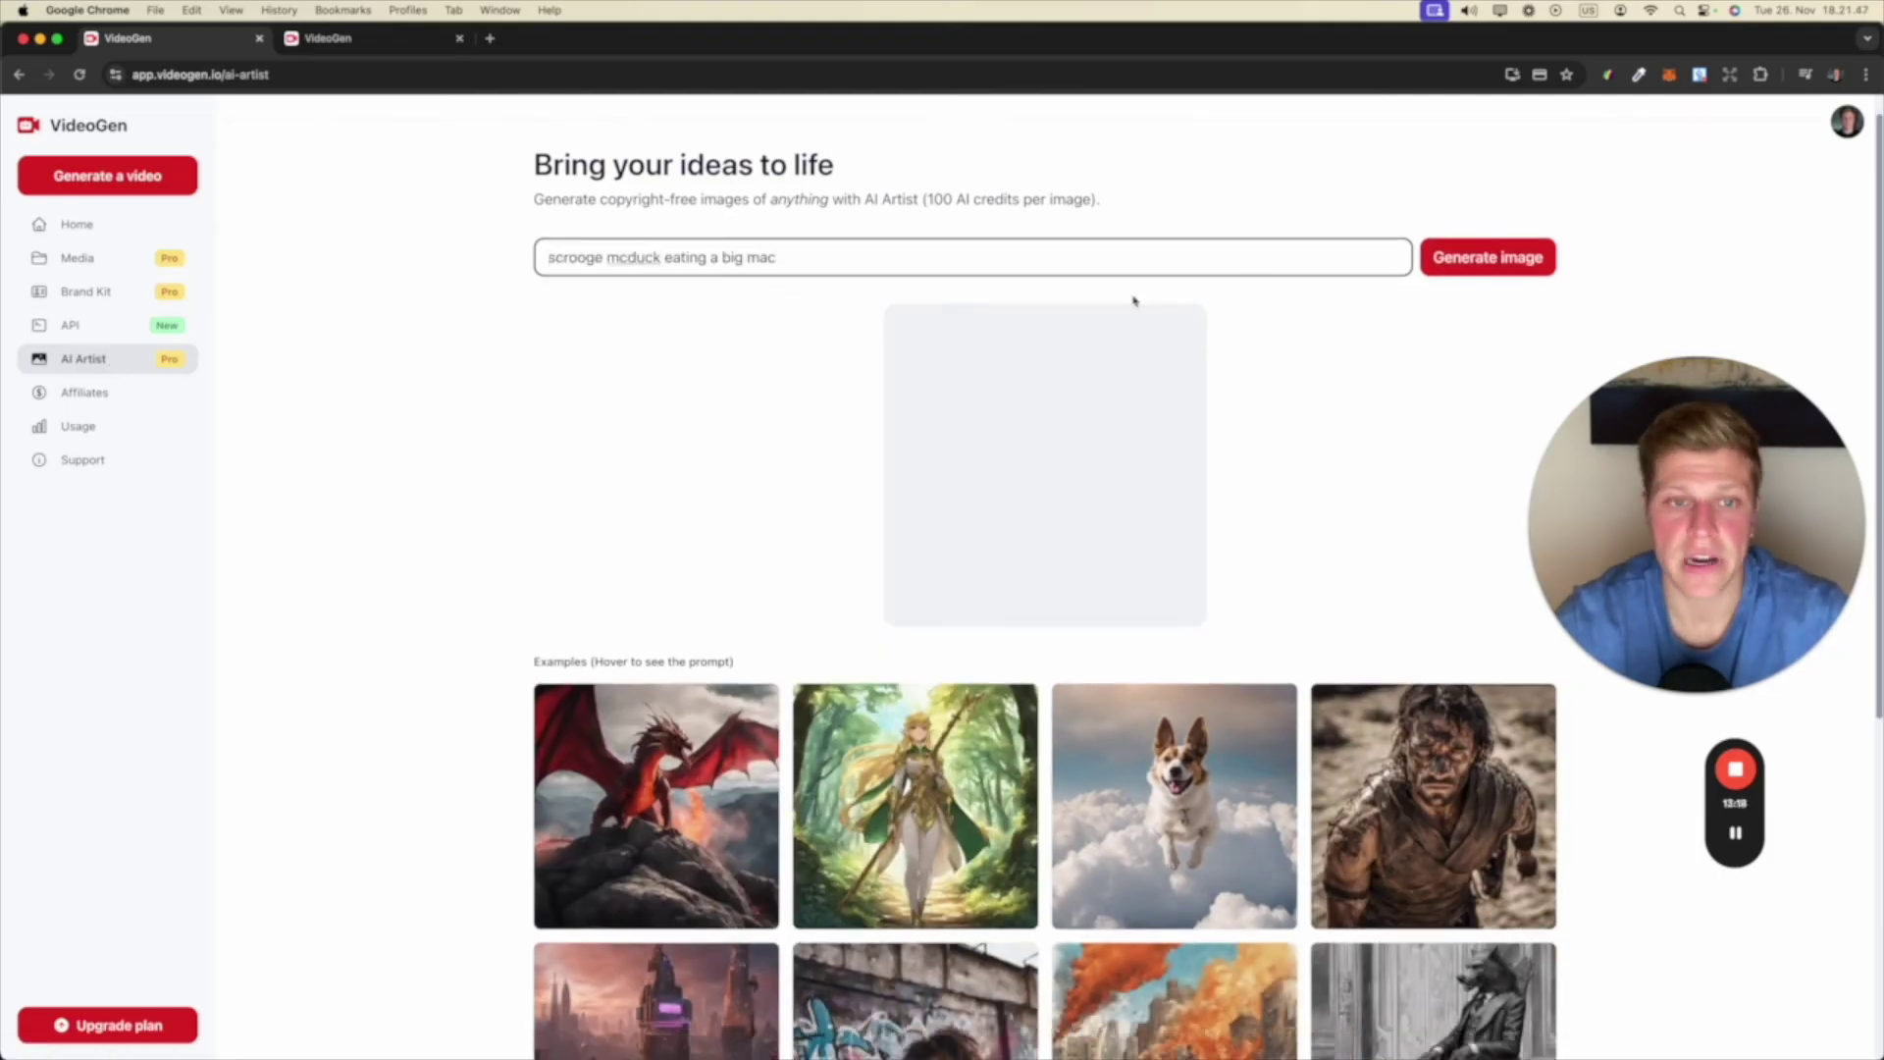
Step: Generate the 'scrooge mcduck eating a big mac' image and download it as VideoGen_Image.png
click(1539, 268)
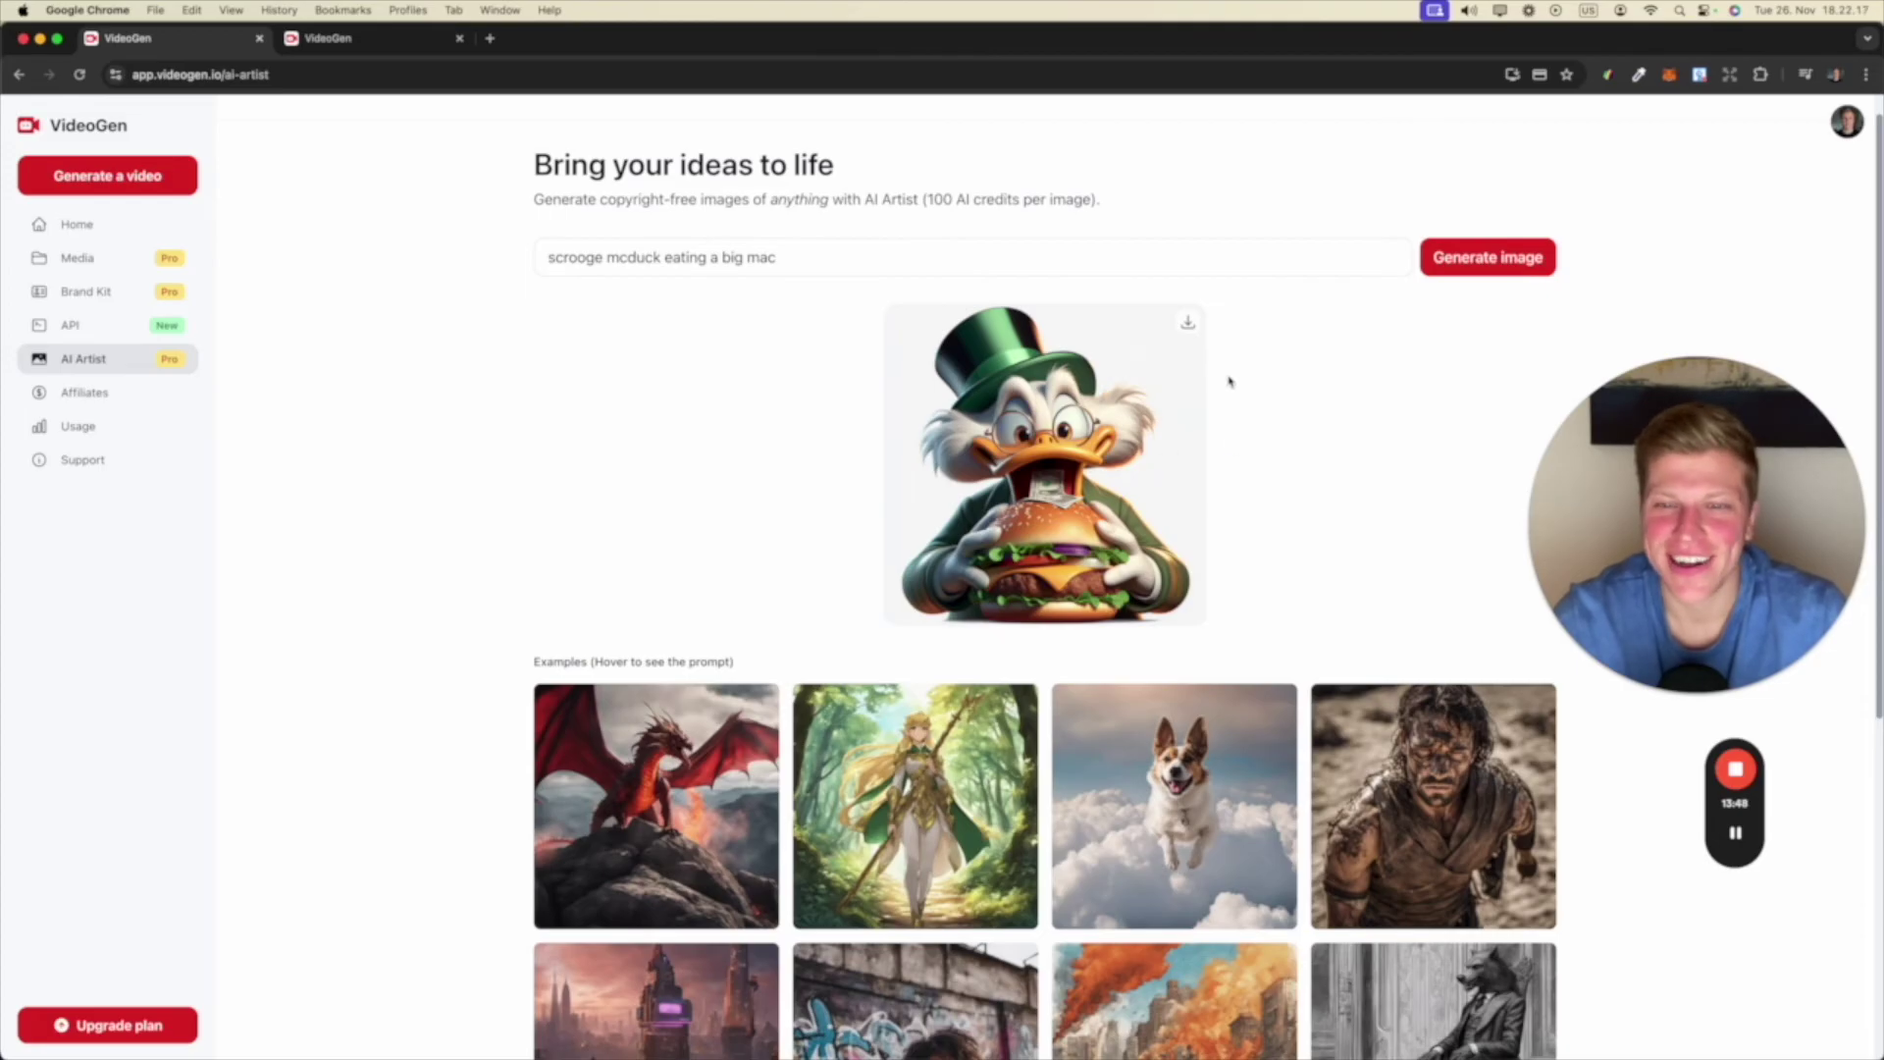
click(1187, 325)
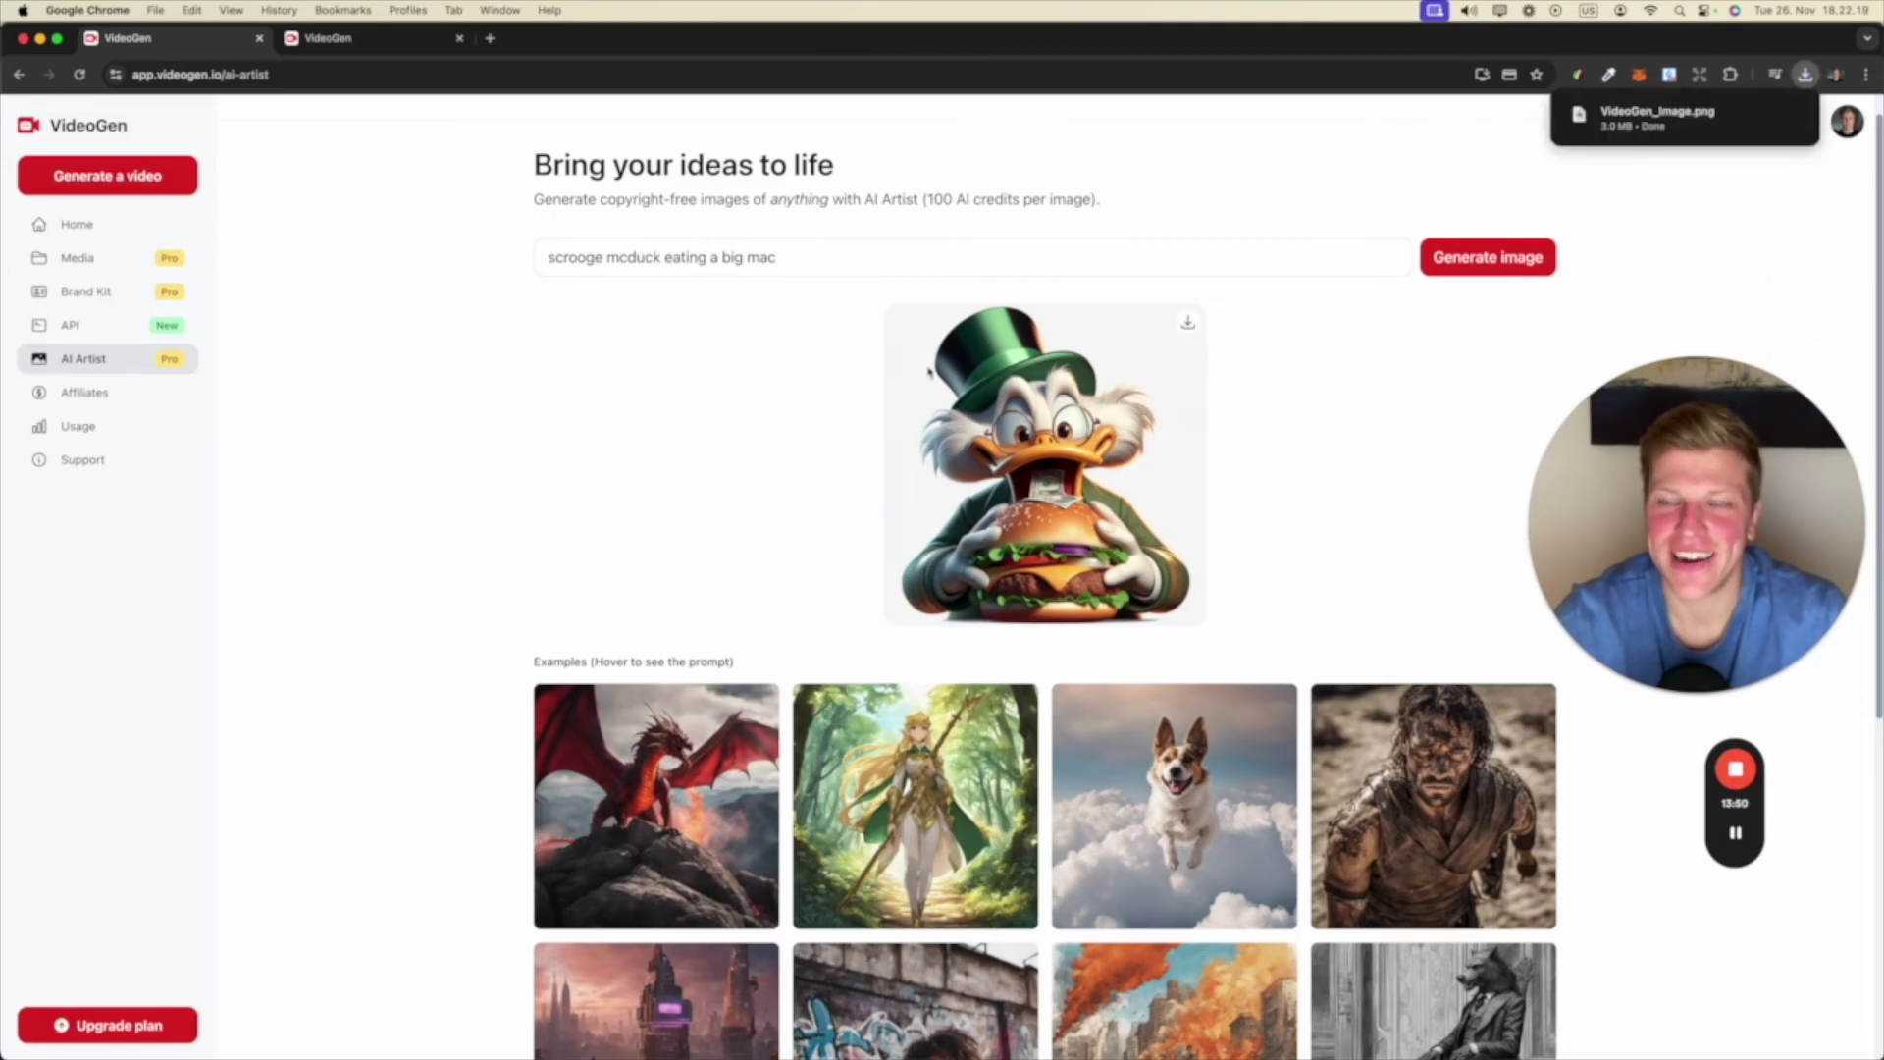
click(126, 426)
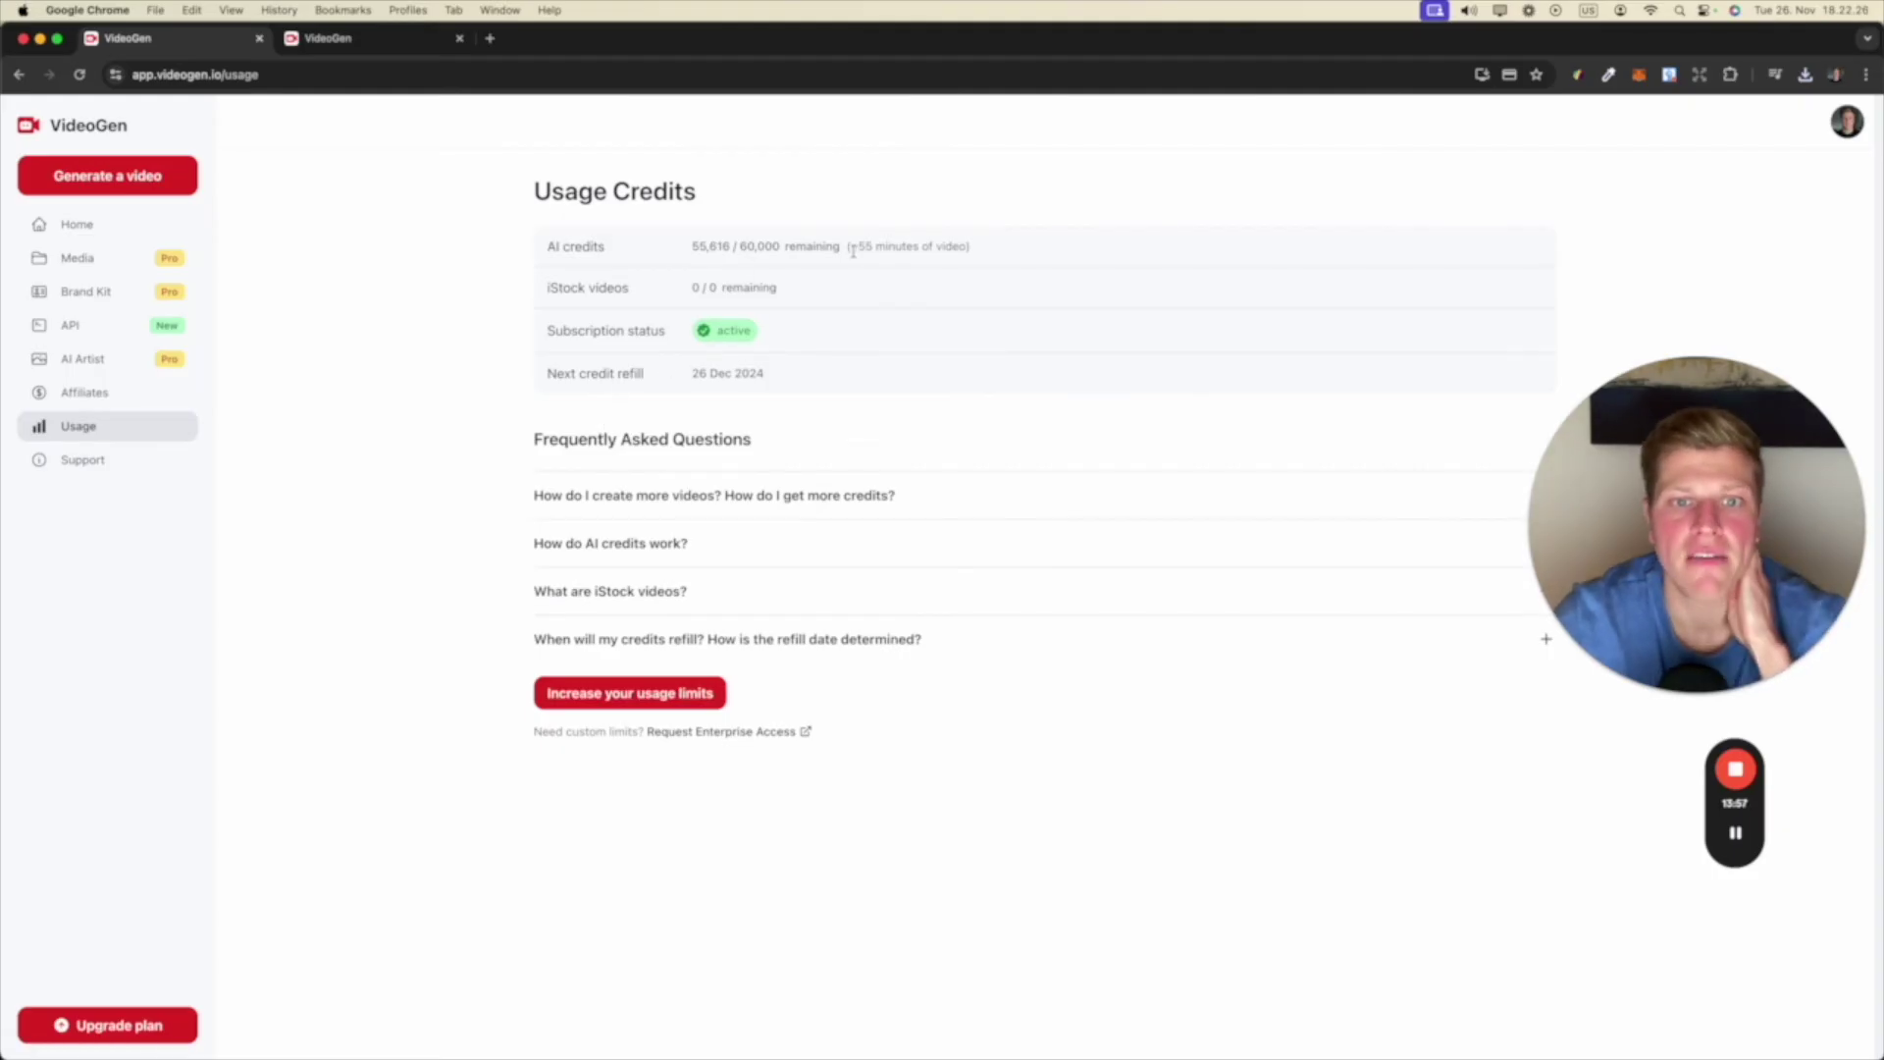
Step: Highlight the estimated video minutes left and the 55,616 remaining AI credits
drag(853, 252, 960, 249)
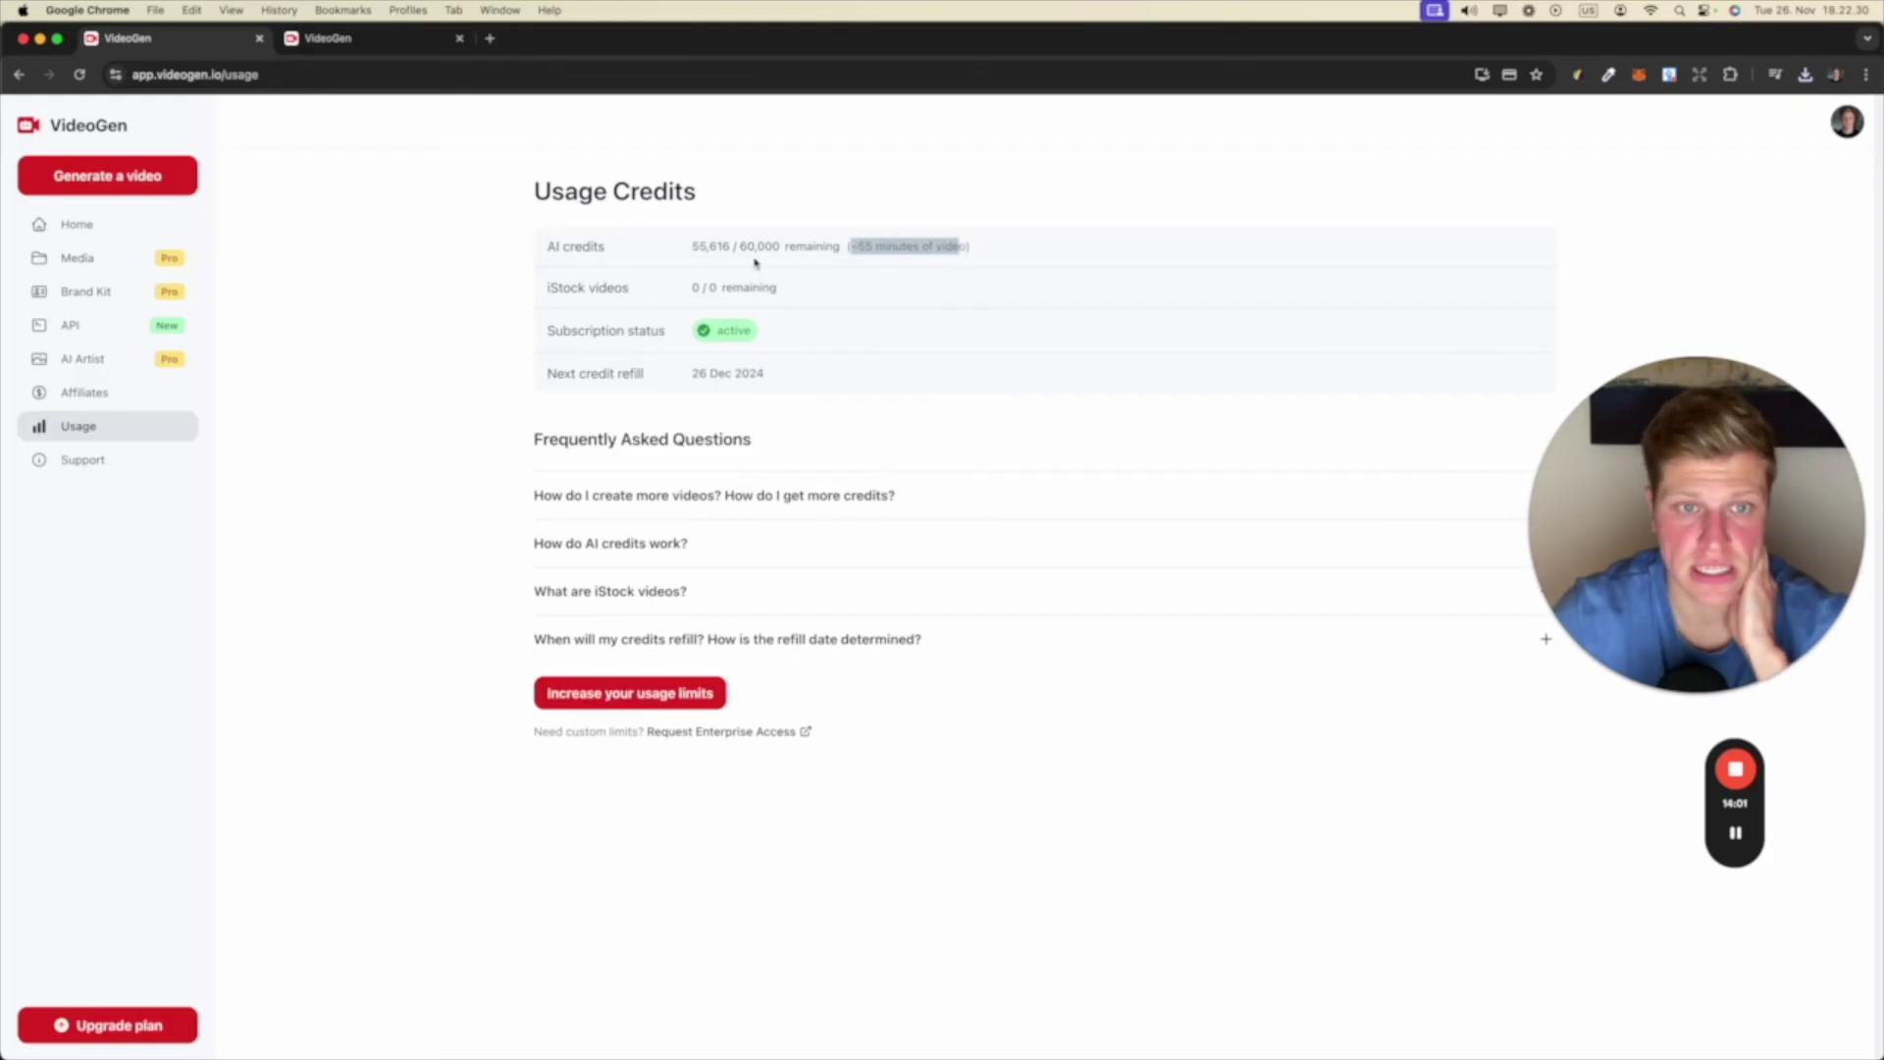
drag(732, 249, 689, 255)
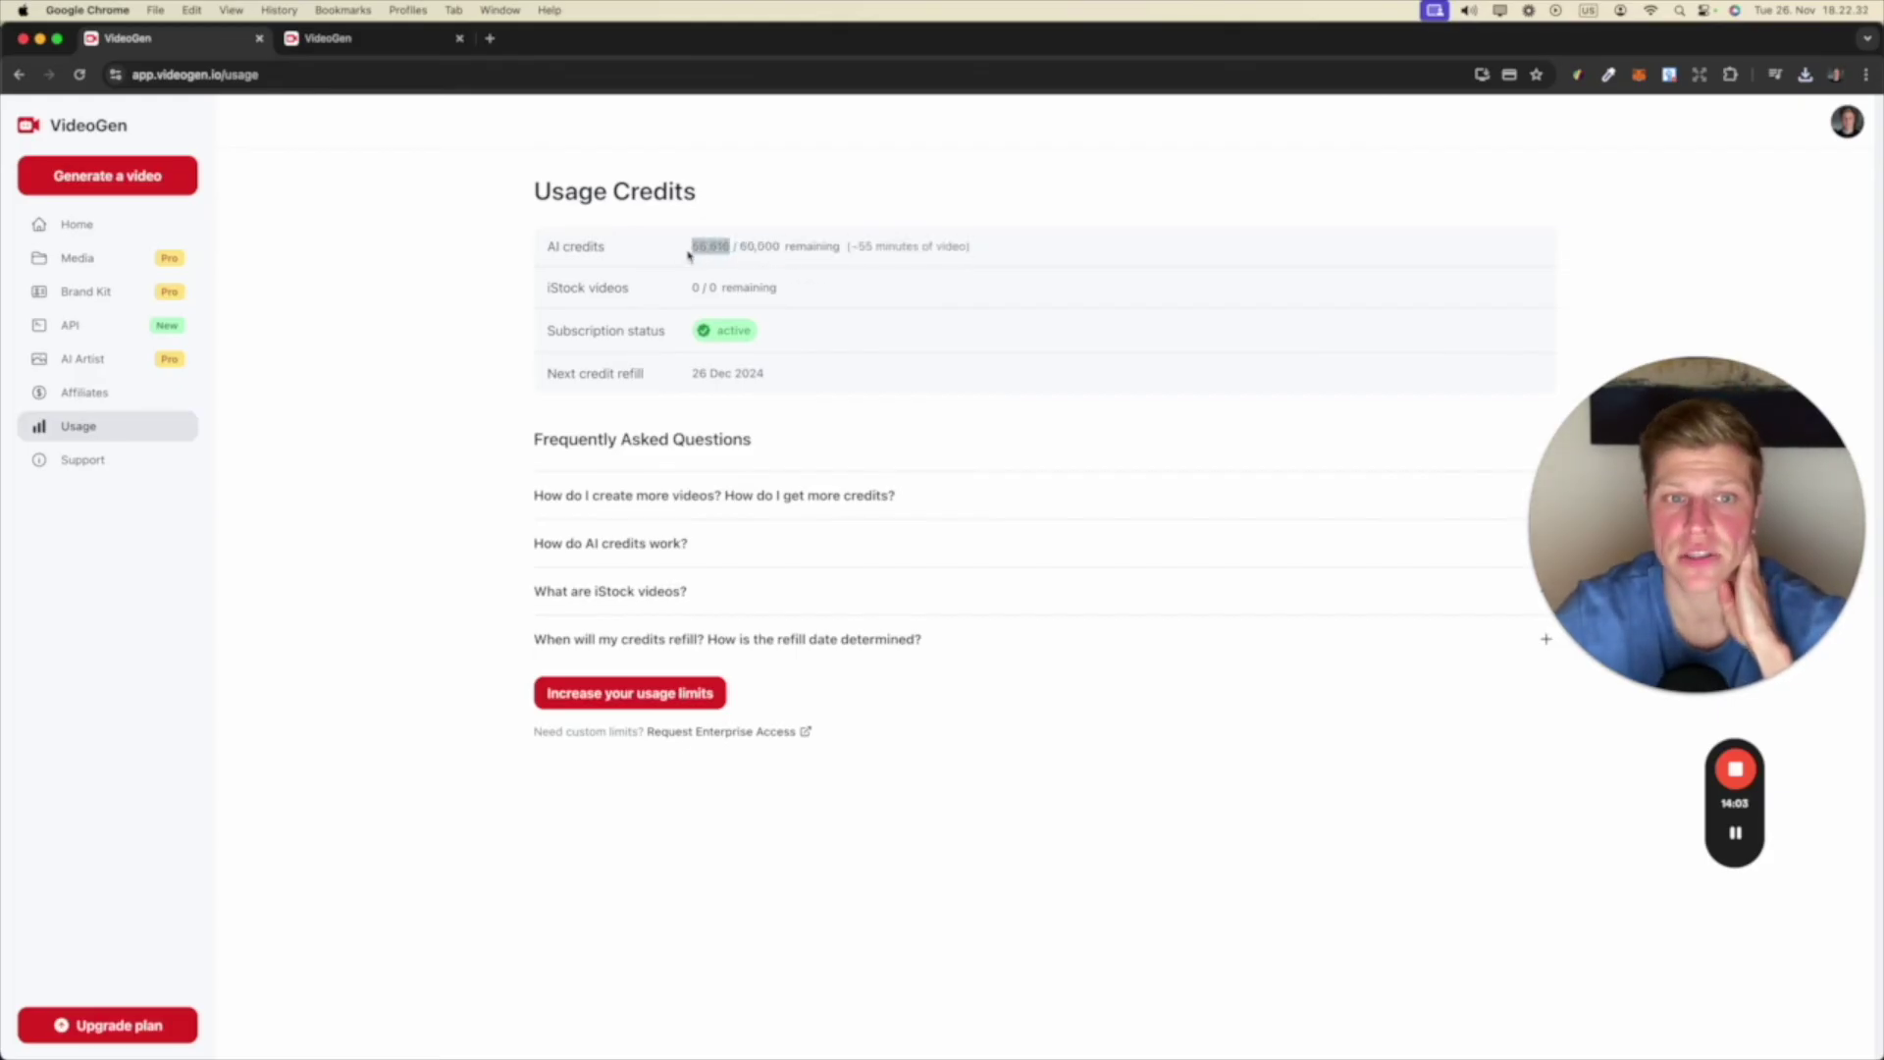
click(171, 192)
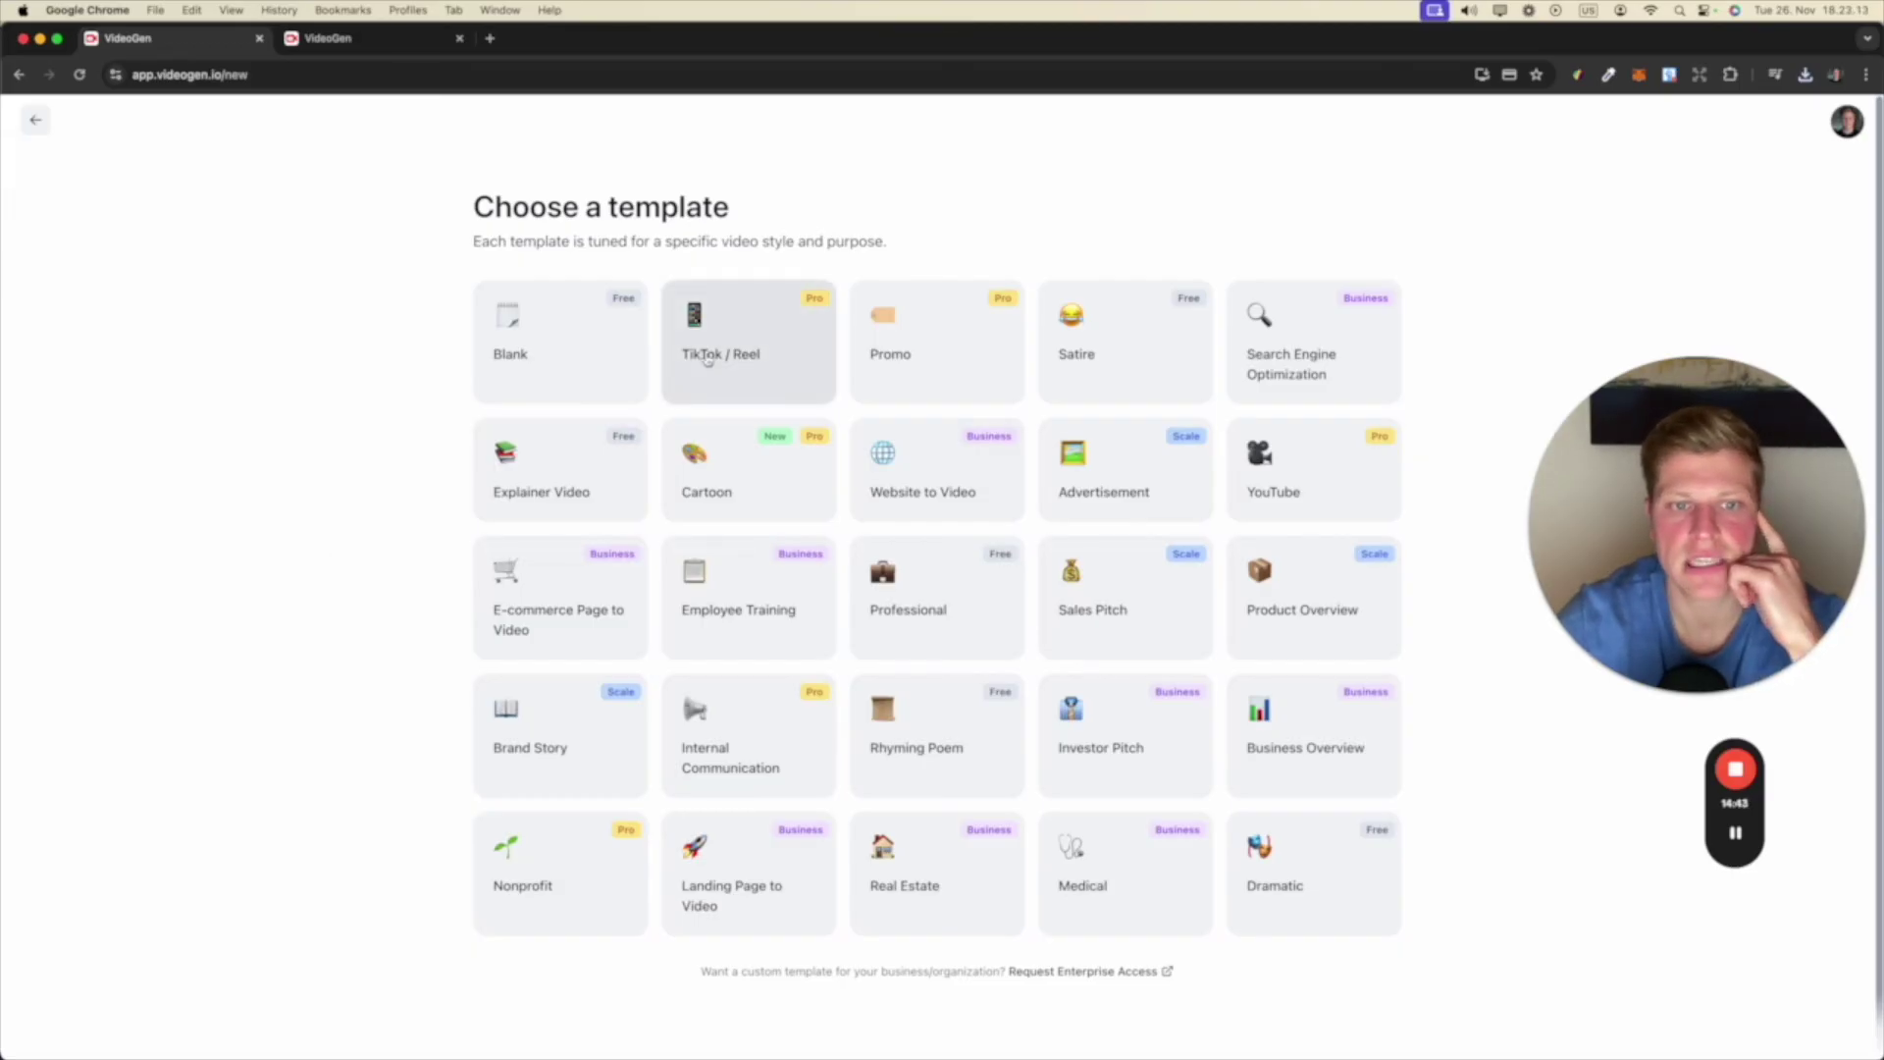
Step: Start a TikTok / Reel video and generate a script for '3 reasons why you should use videogen.io'
click(696, 359)
text(3 reasons why you shou)
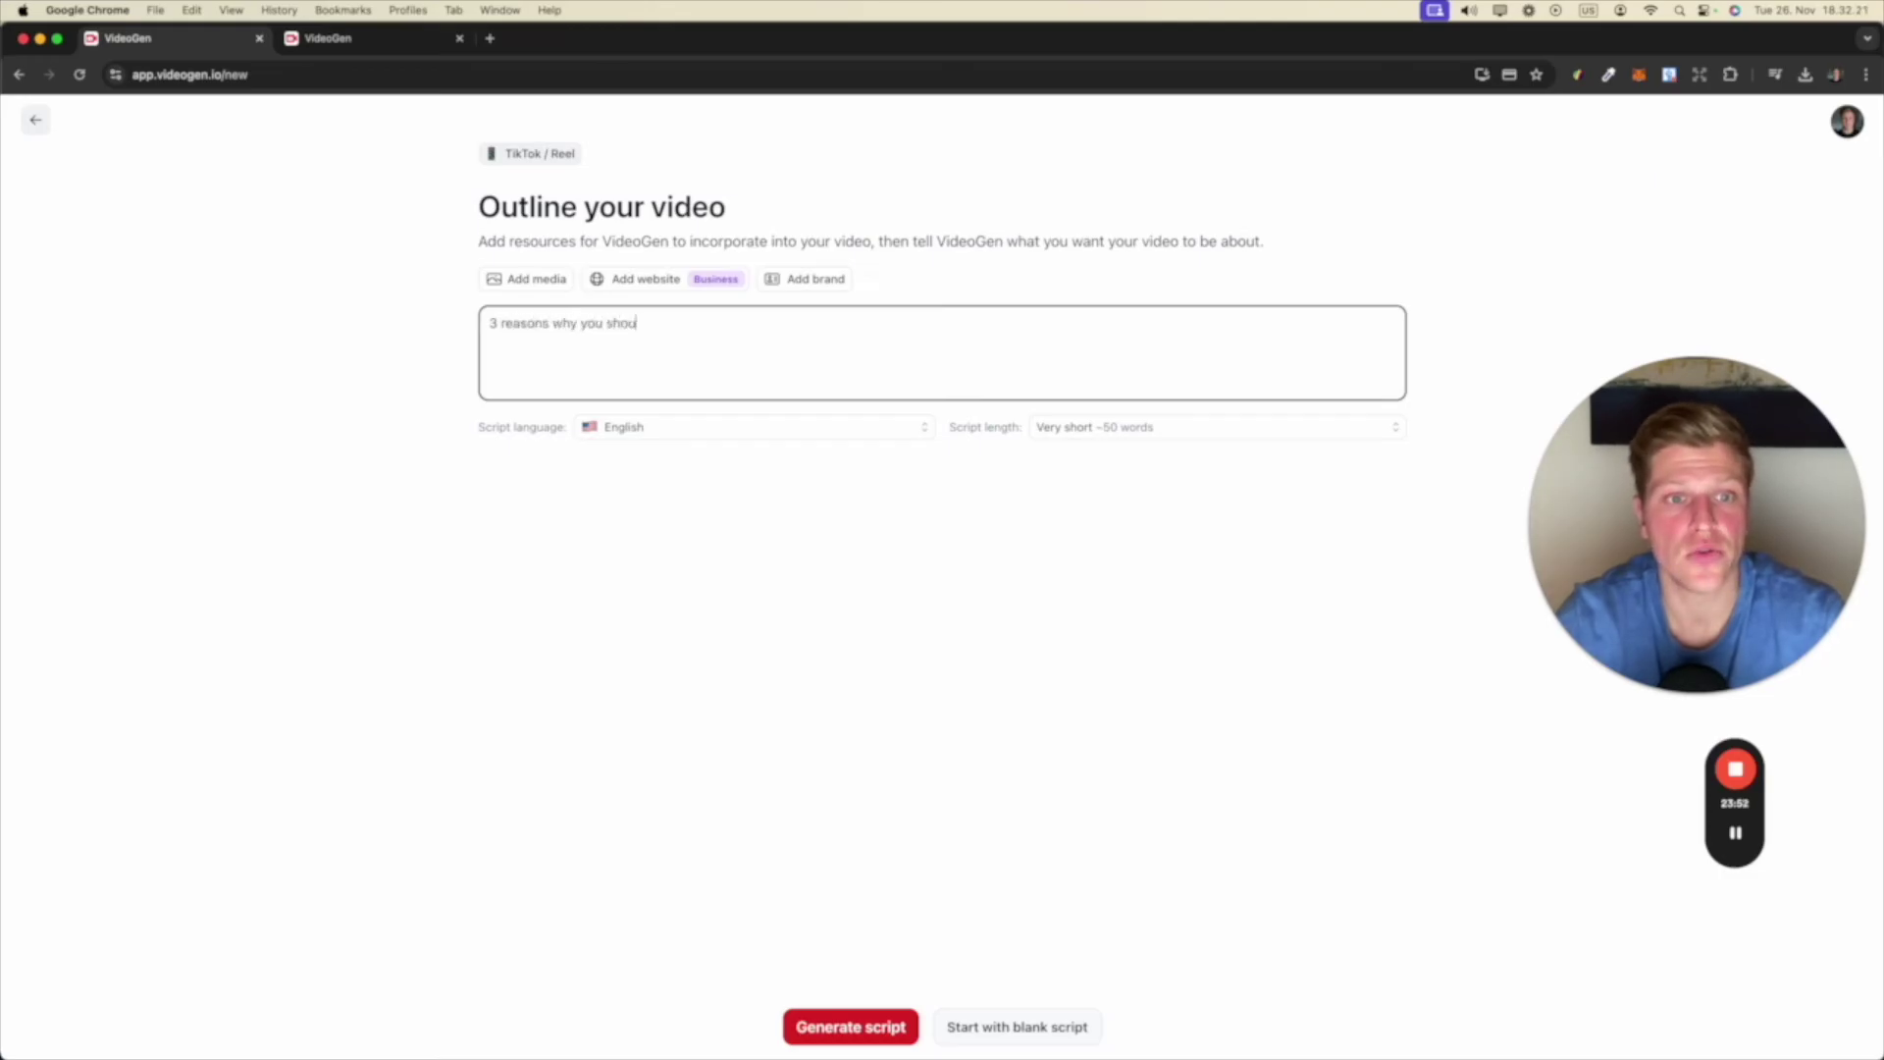
text(ld use videogen)
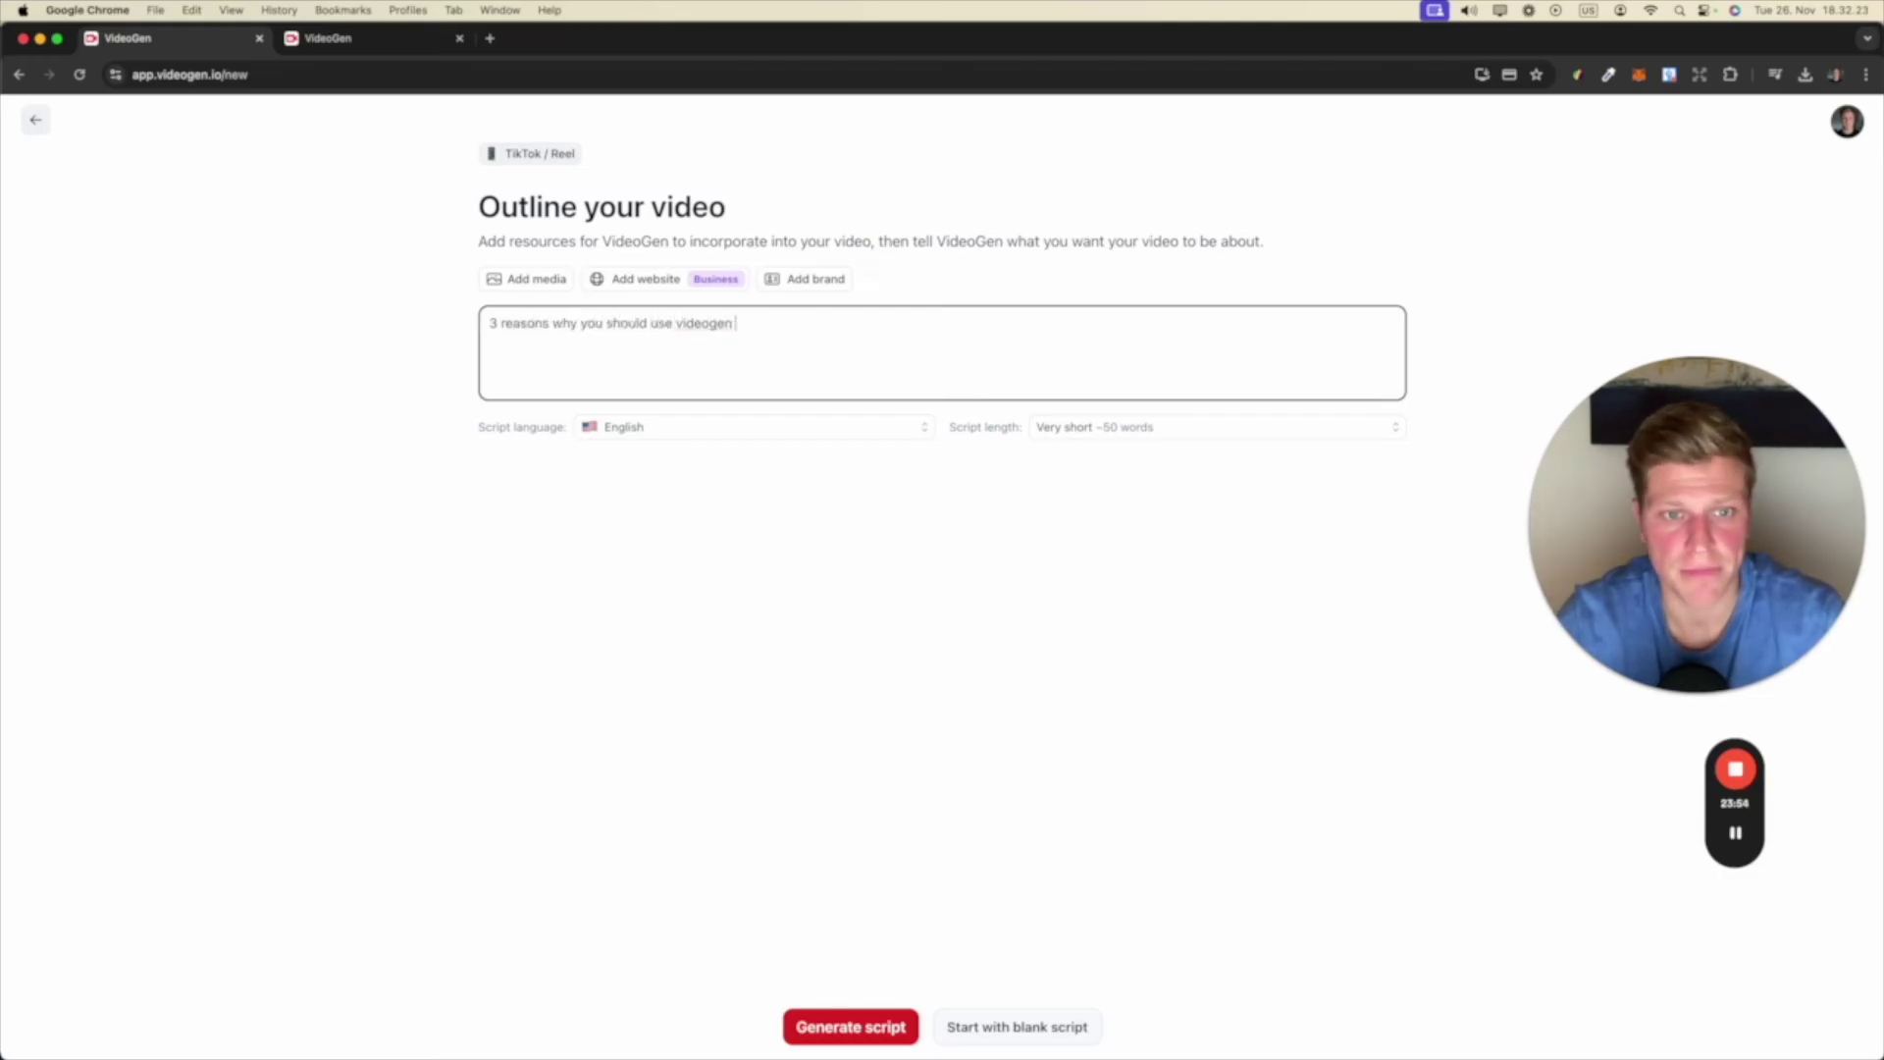
text(.io)
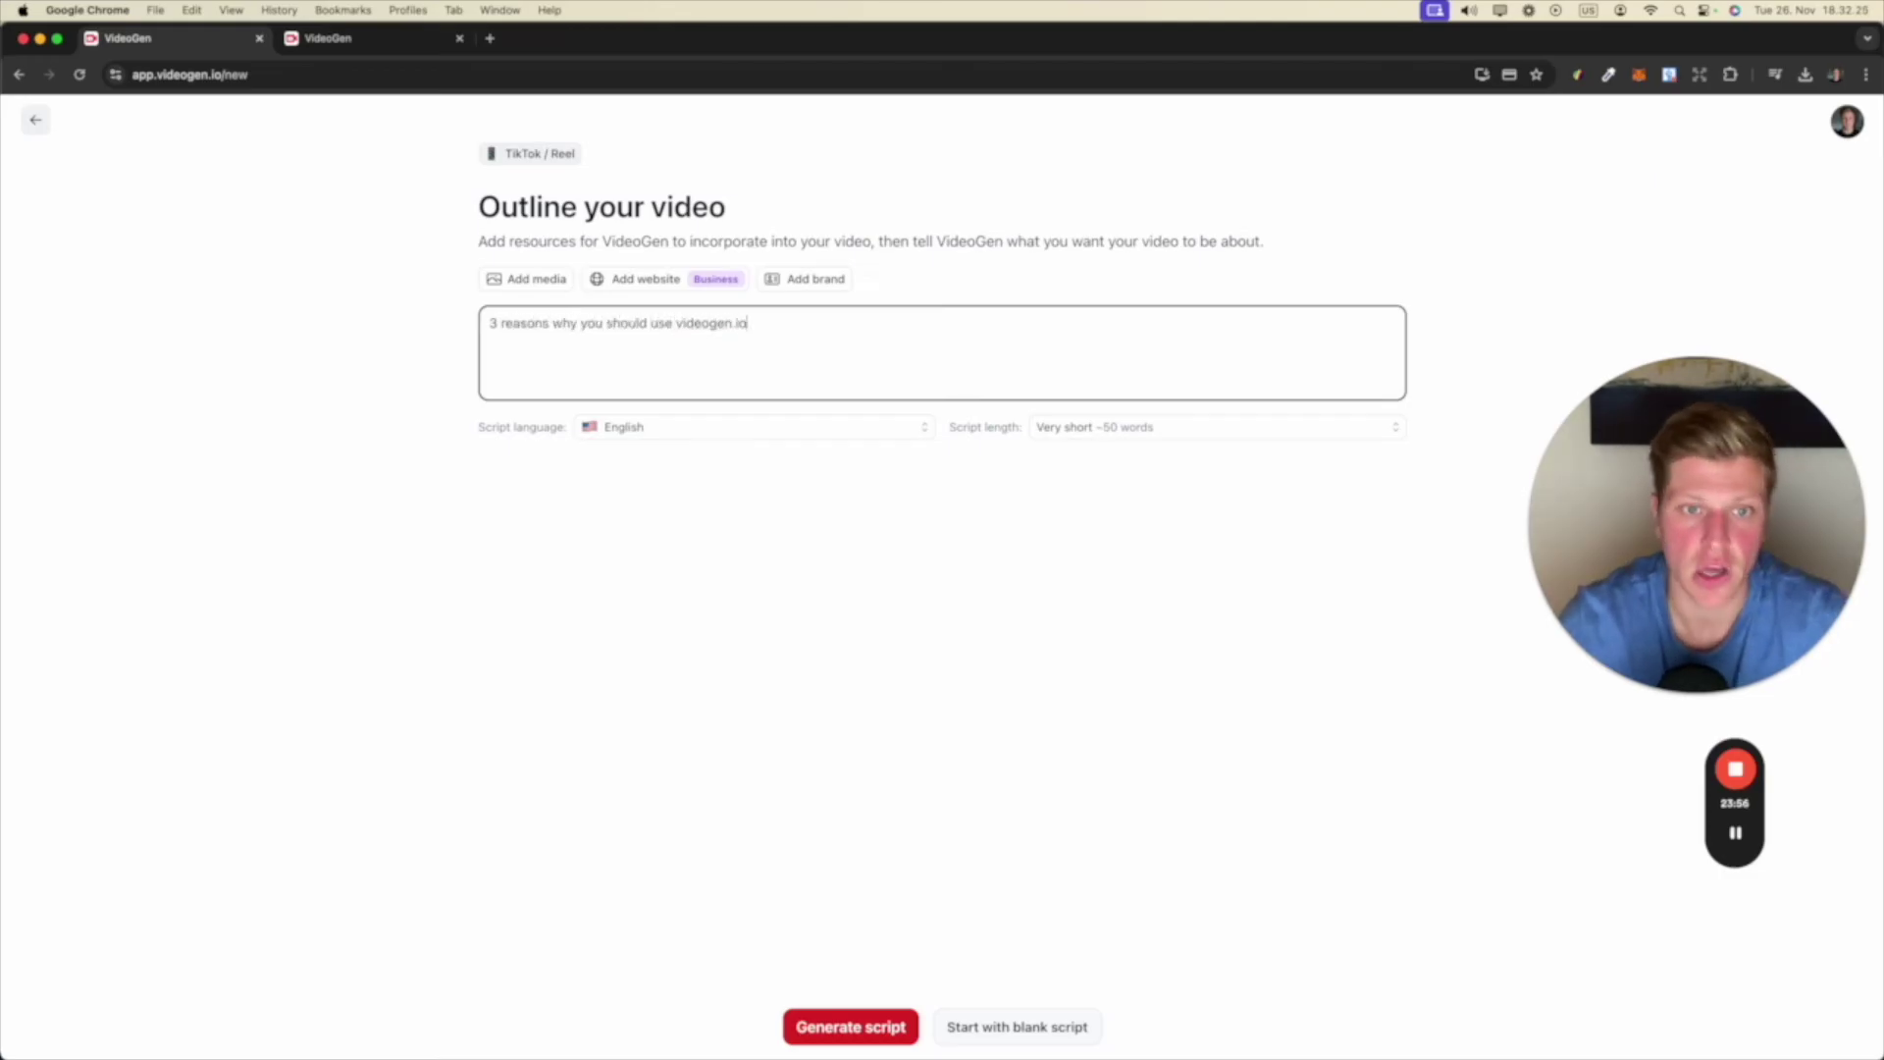
click(896, 1026)
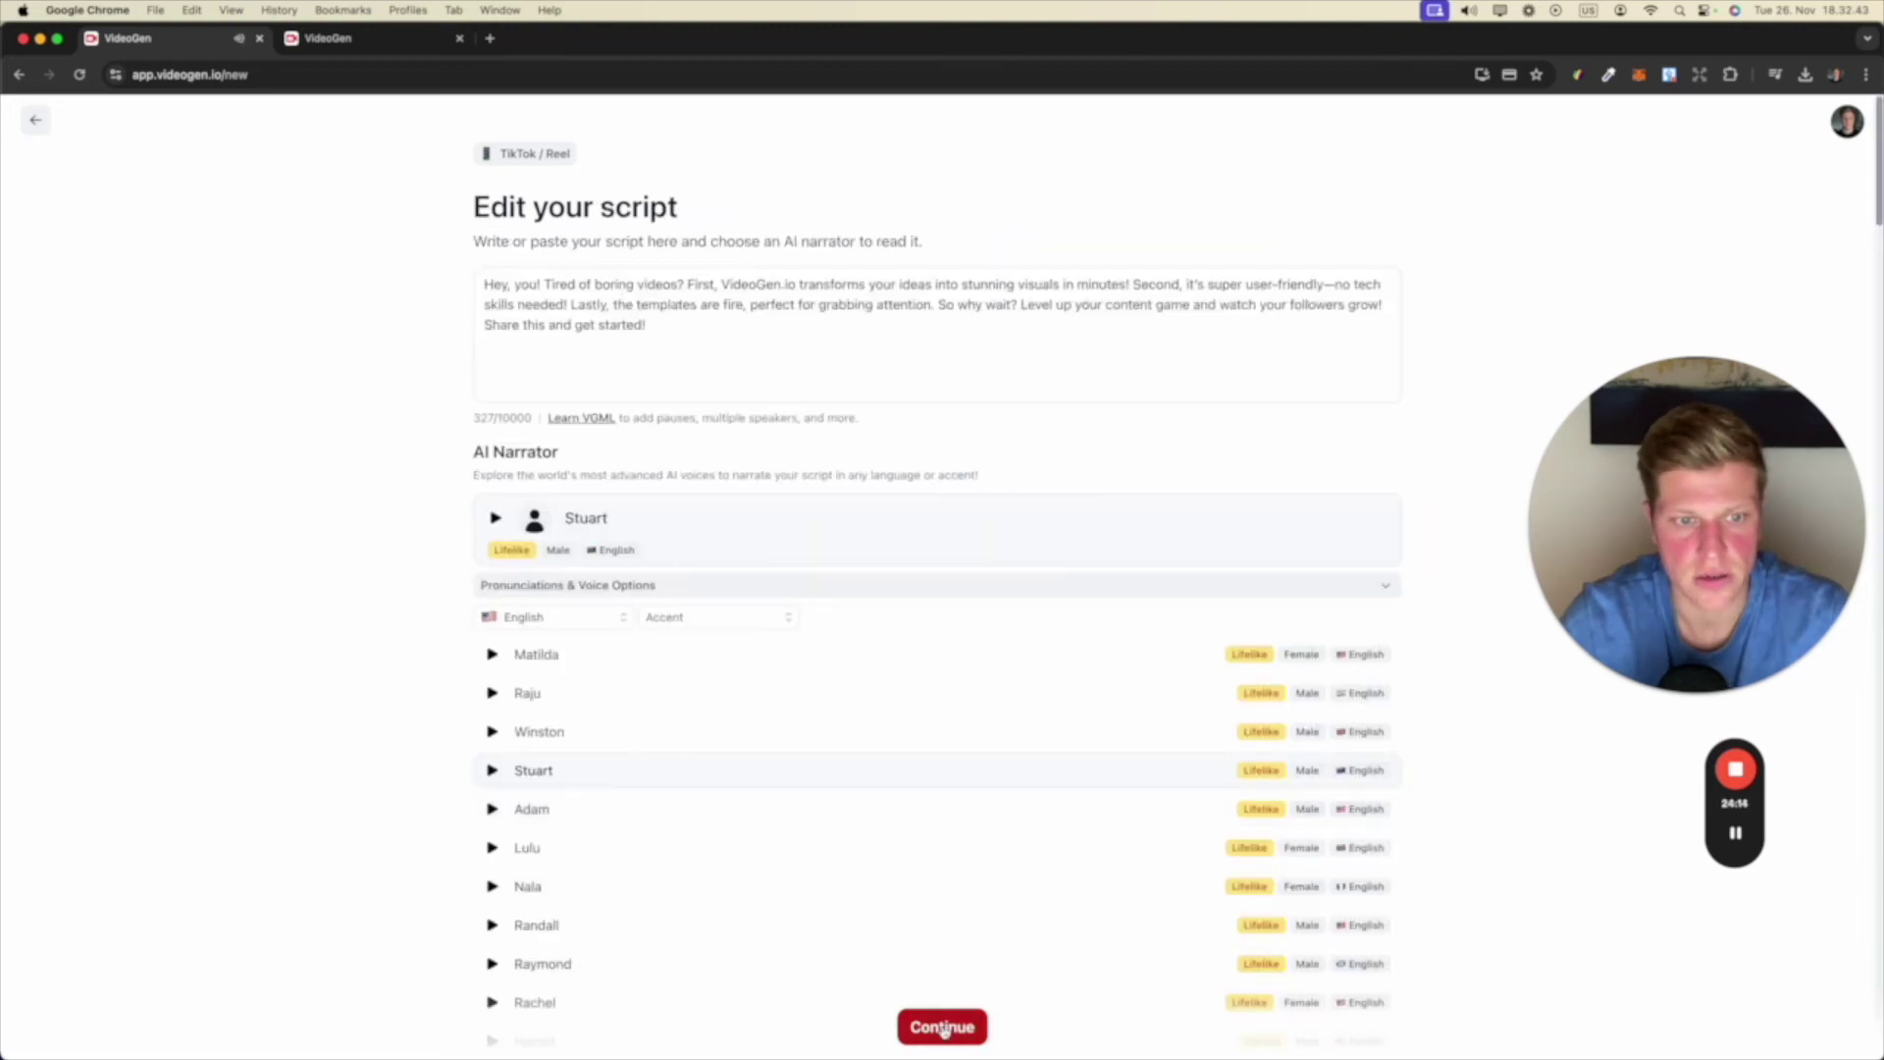
Step: Accept the script, use cartoon-style images for each scene, and generate the portrait video
click(940, 1024)
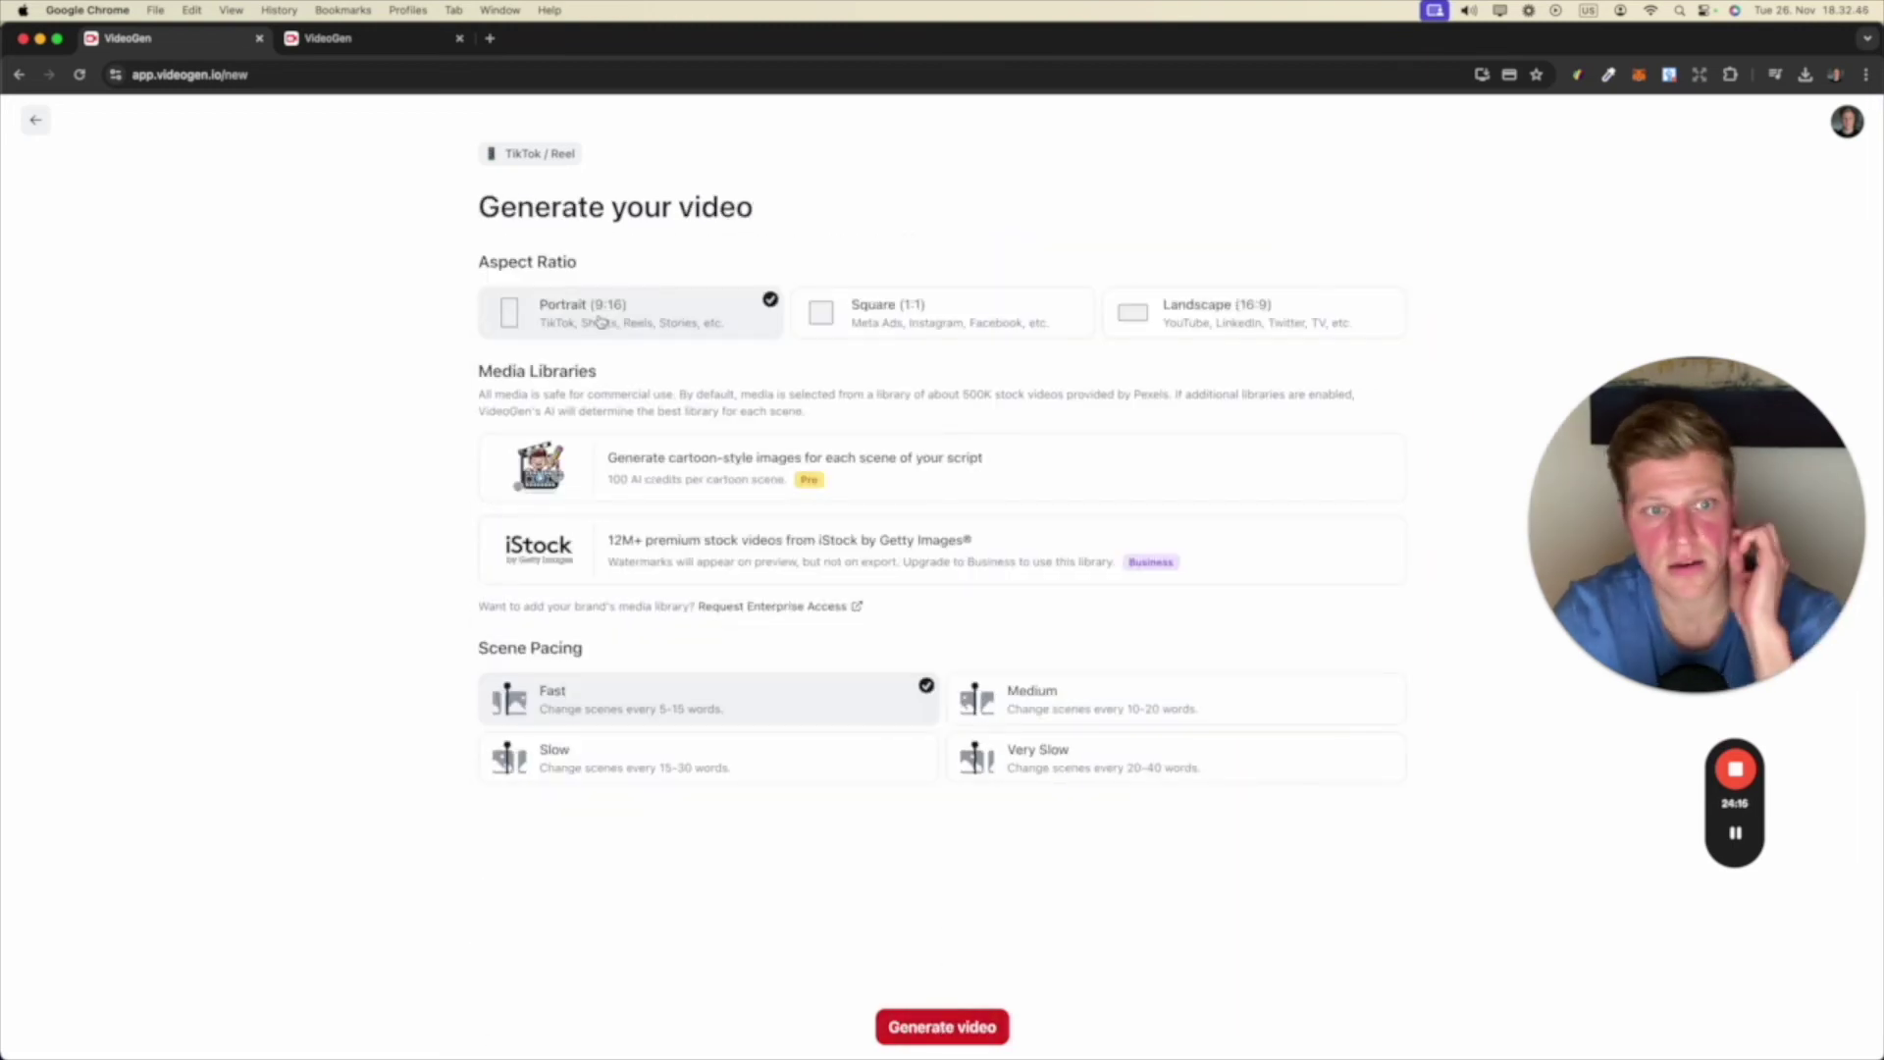
click(633, 488)
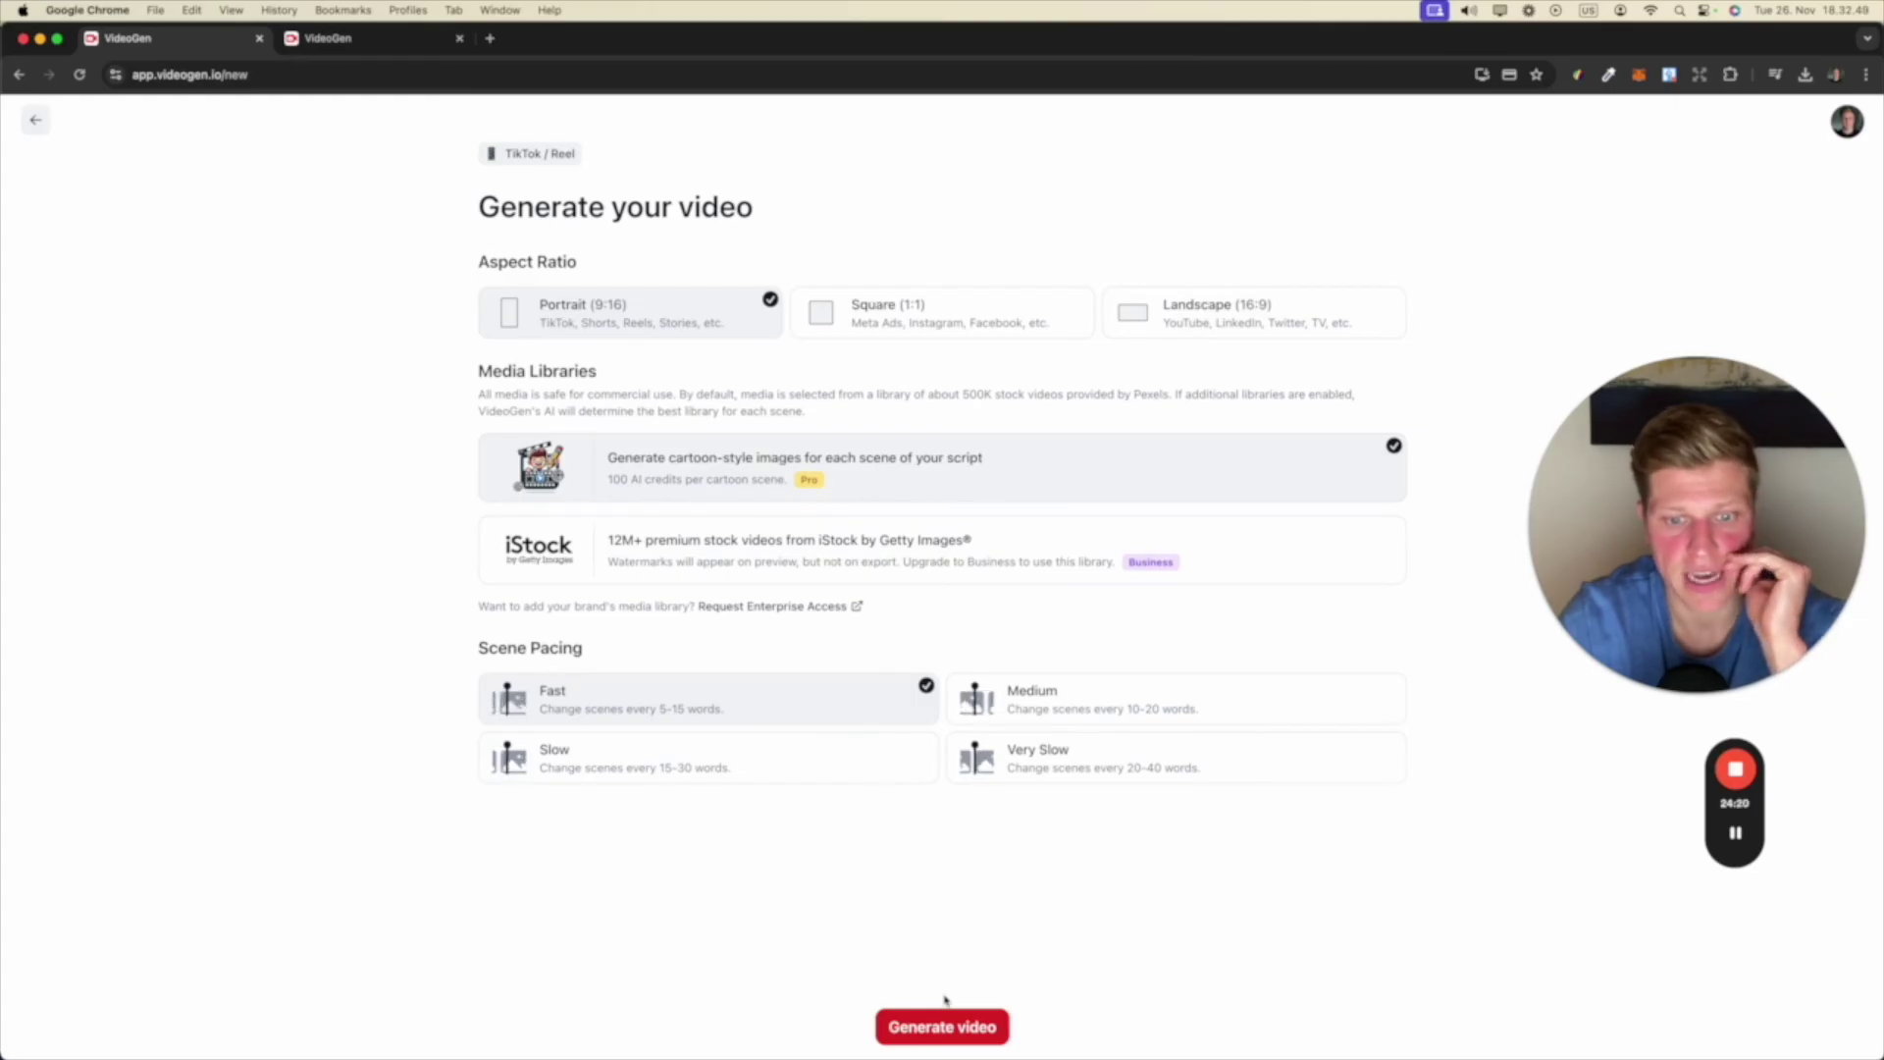
click(948, 1026)
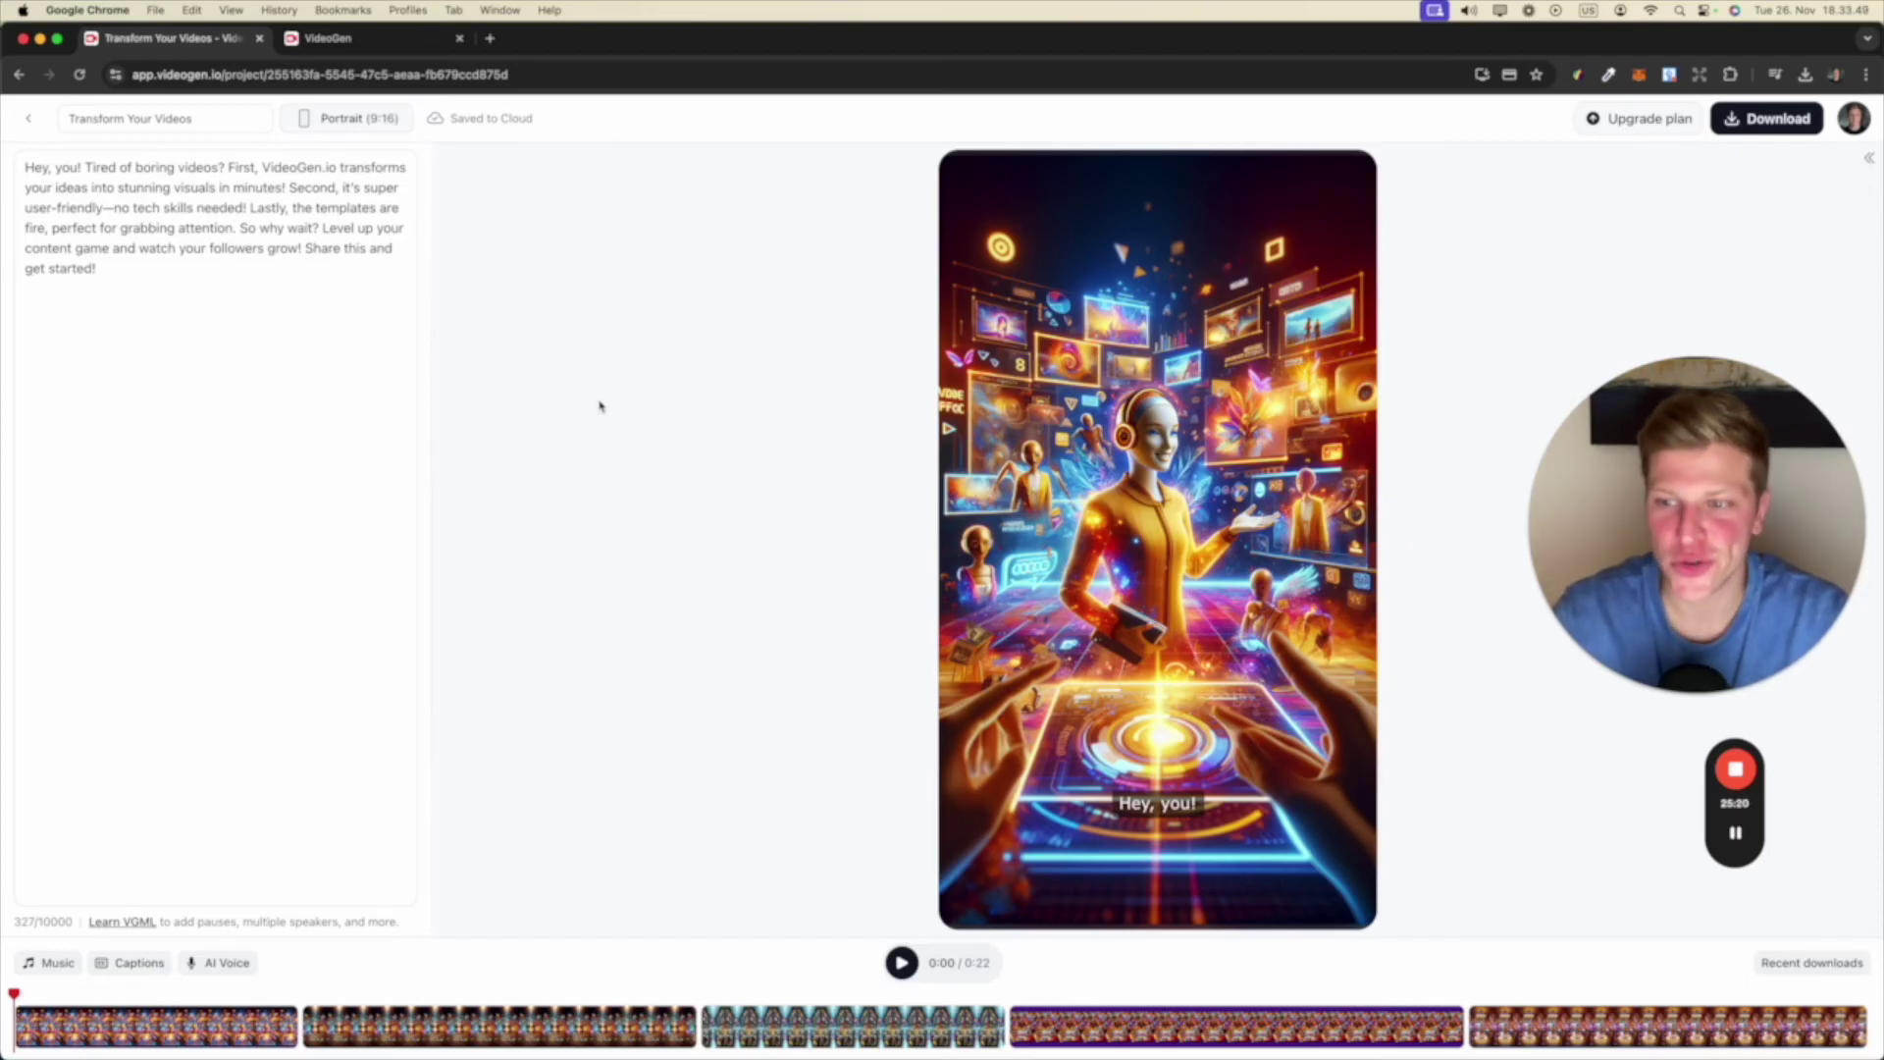
Step: Play the 22-second 'Transform Your Videos' preview in the editor
click(912, 966)
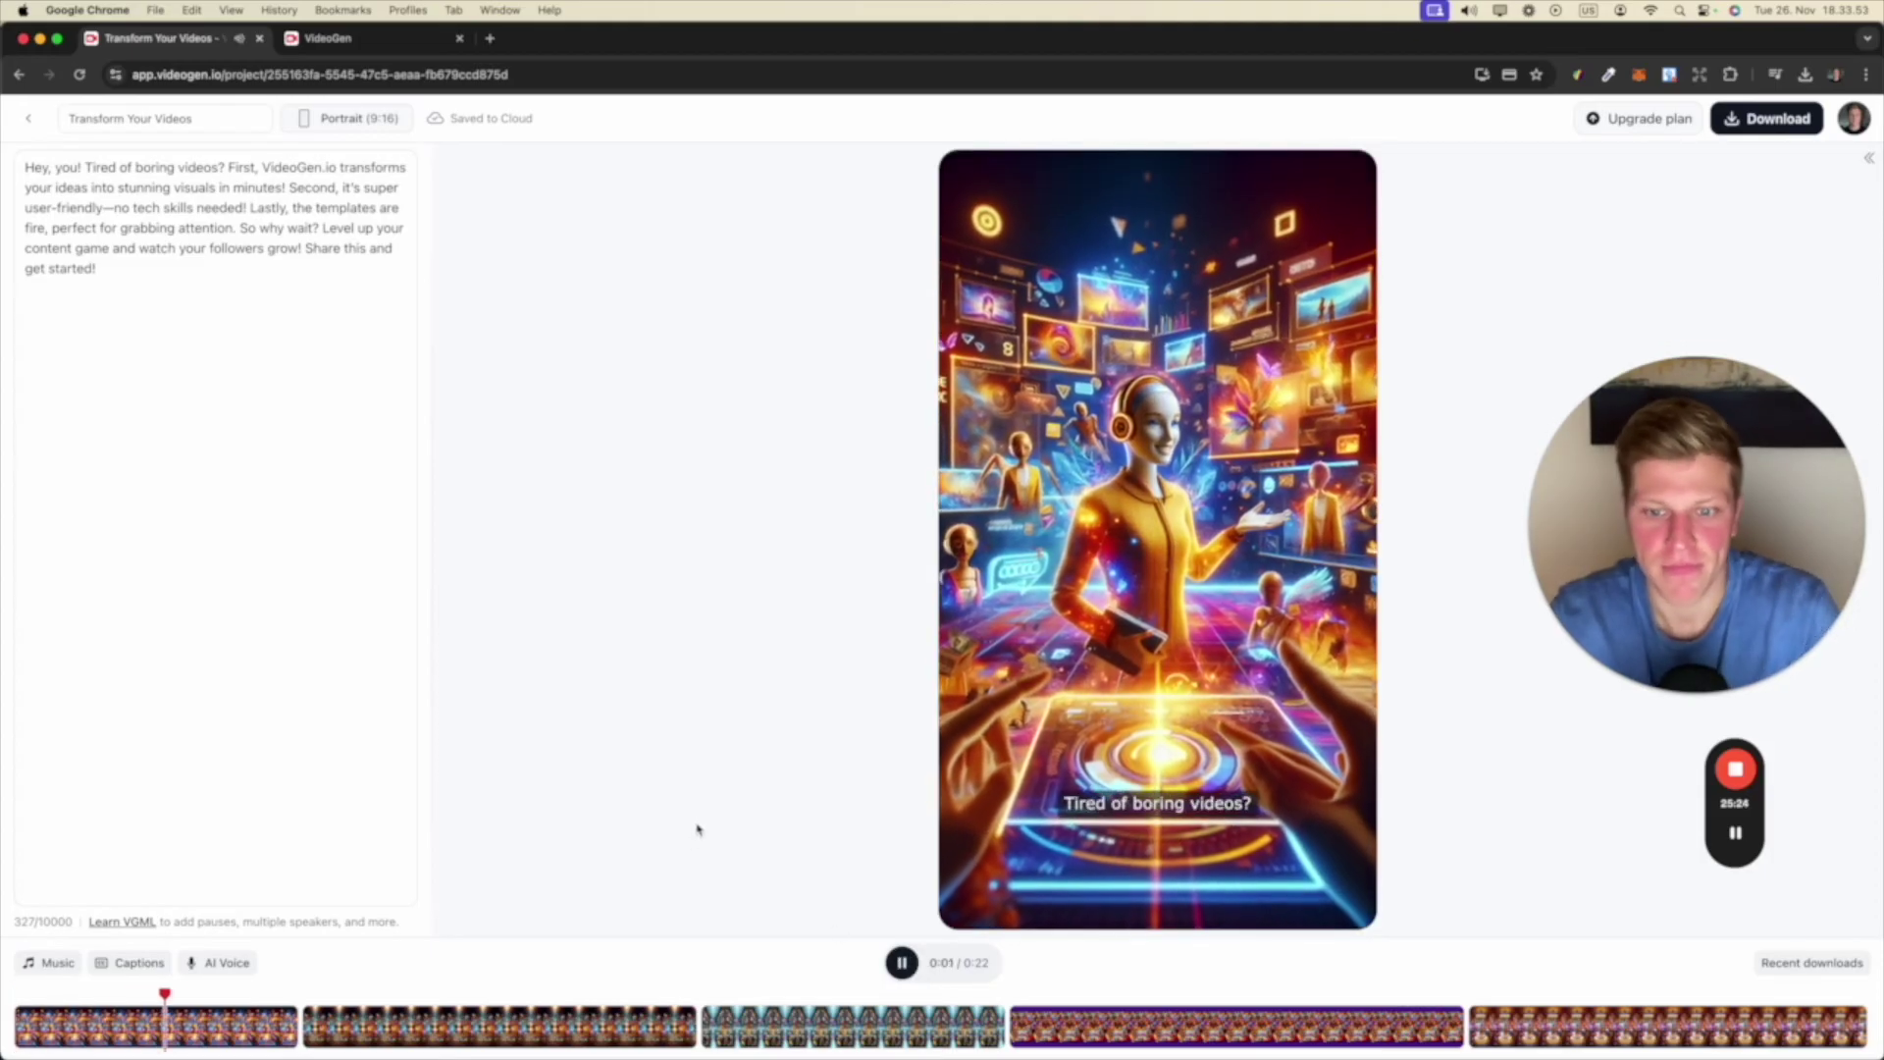